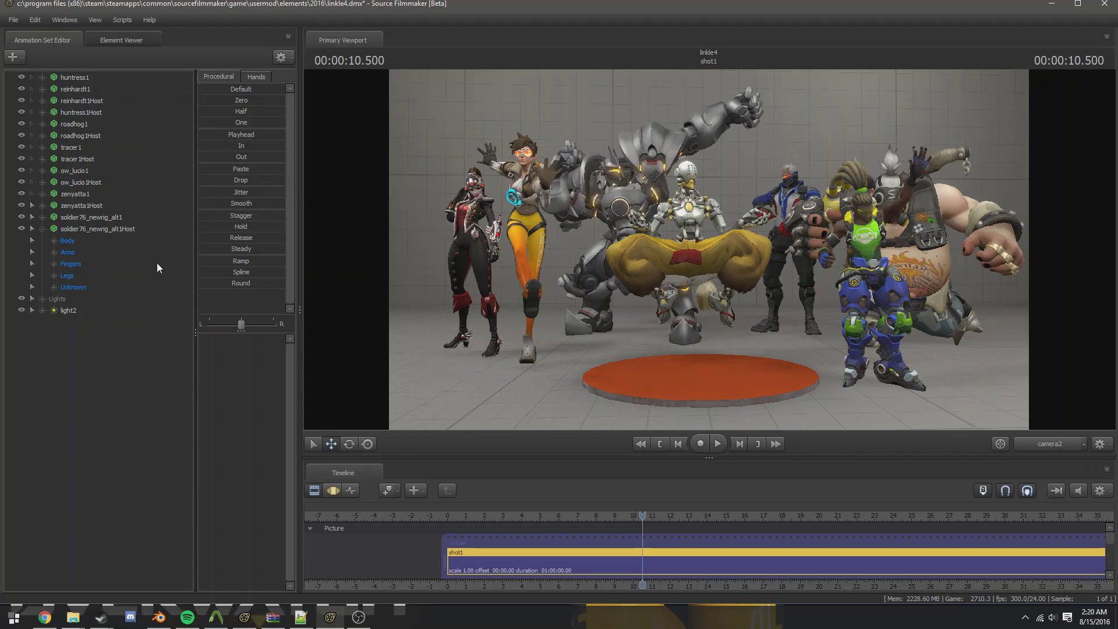
Scrub the shot's timeline to 17.5 seconds to preview the characters' animations
click(42, 229)
click(42, 241)
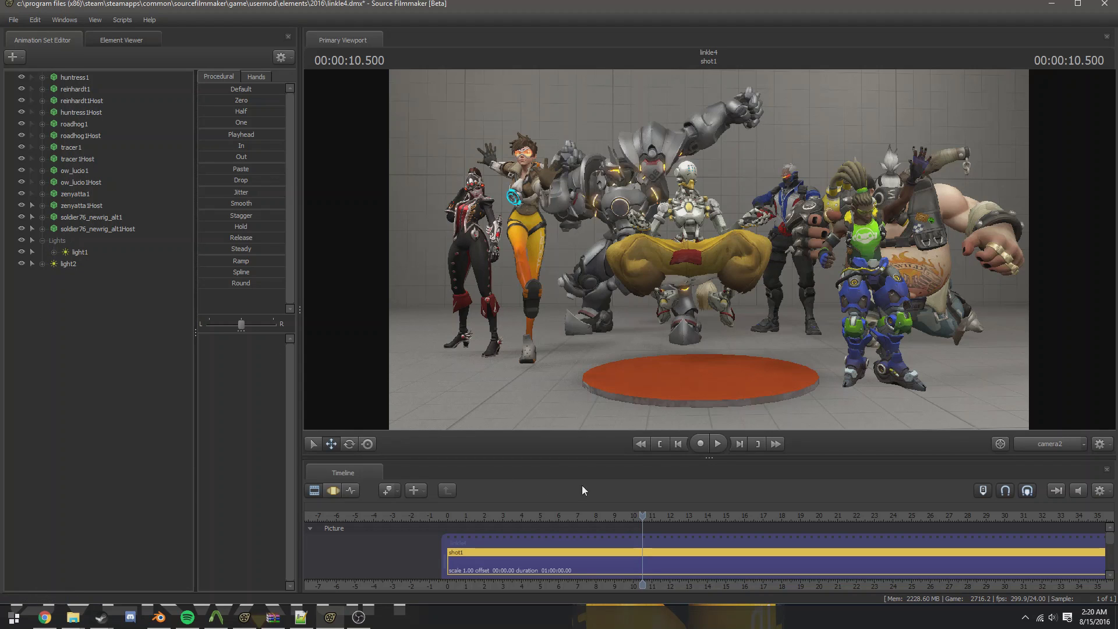
drag(670, 513, 695, 515)
middle_drag(669, 570, 595, 557)
drag(624, 513, 655, 511)
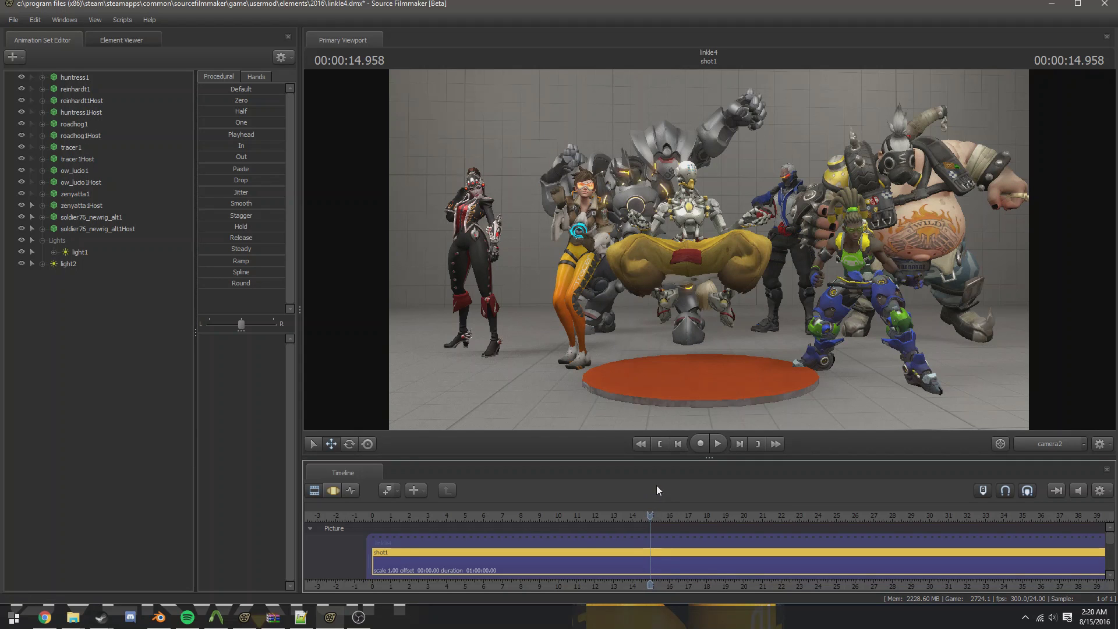
drag(650, 514, 698, 510)
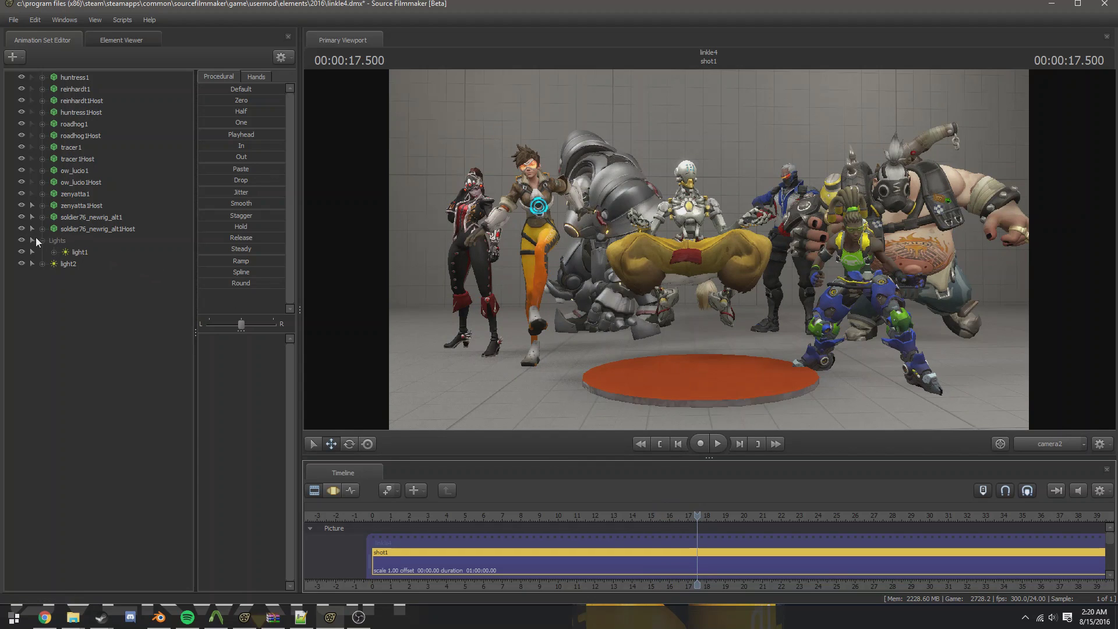
Open the sequence import for ow_lucio1Host, browse the available sequences through the zen_potg entries, and cancel
click(75, 228)
right_click(74, 230)
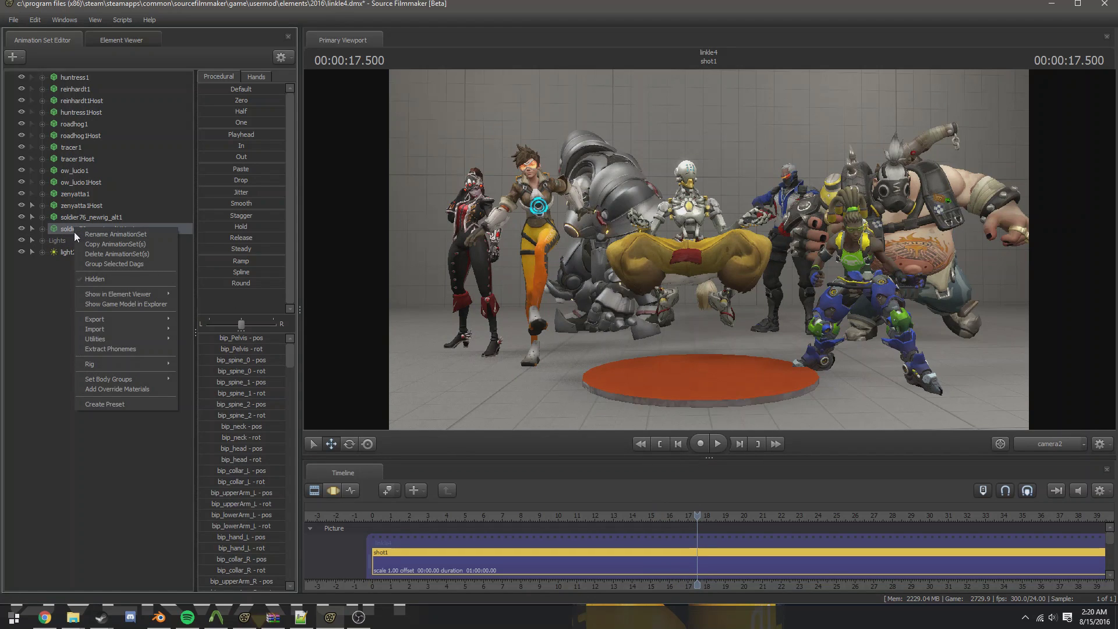
right_click(73, 217)
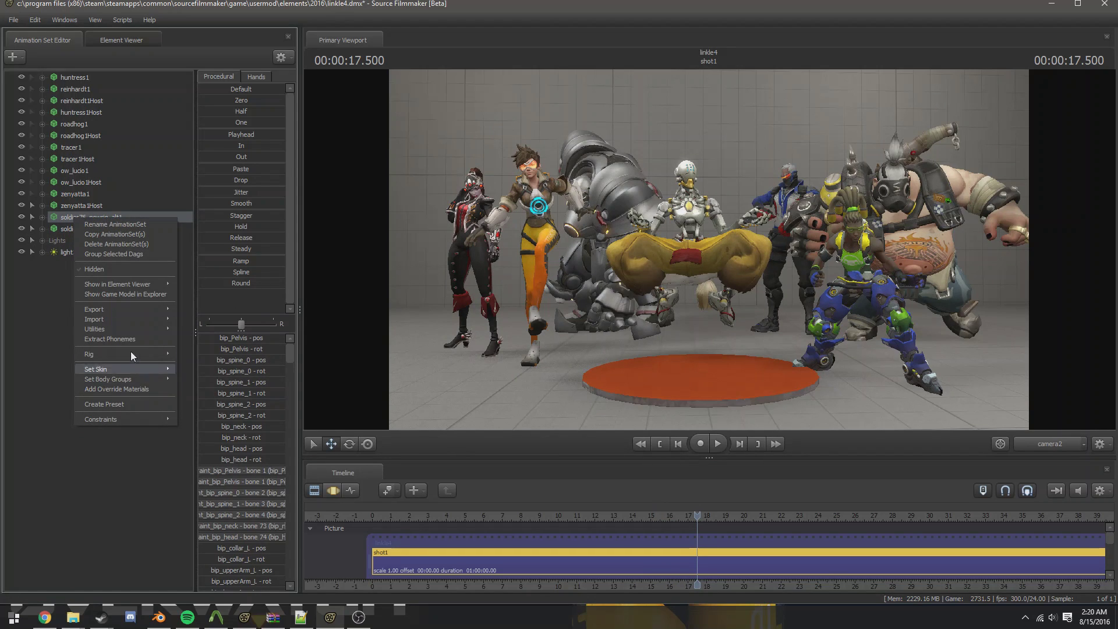
mouse_move(133, 382)
right_click(81, 184)
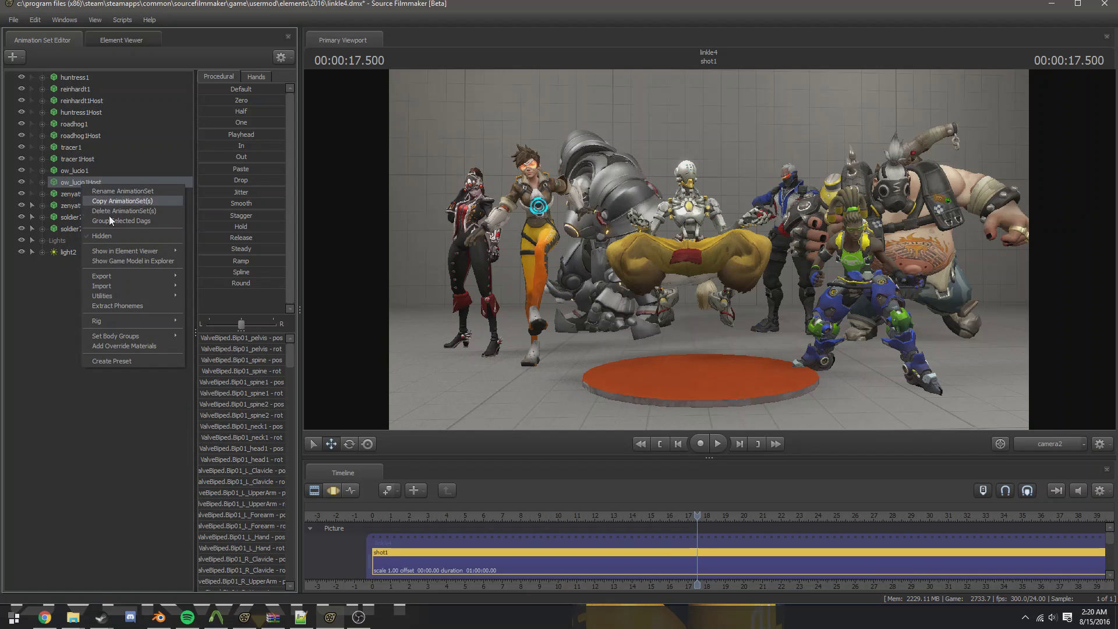
mouse_move(126, 287)
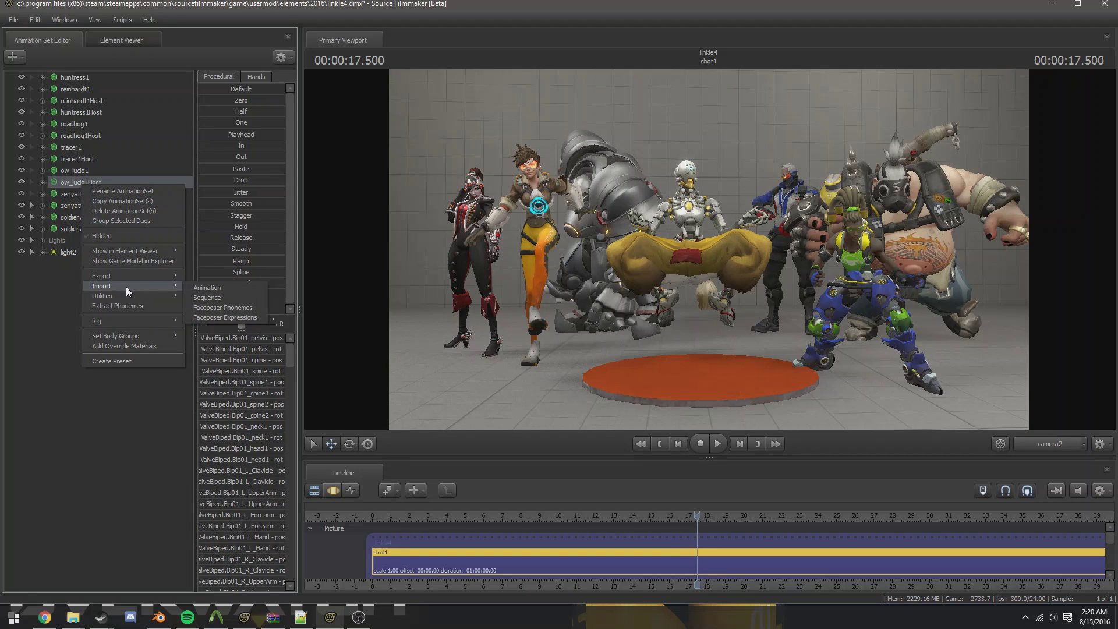
click(217, 298)
drag(624, 362, 609, 417)
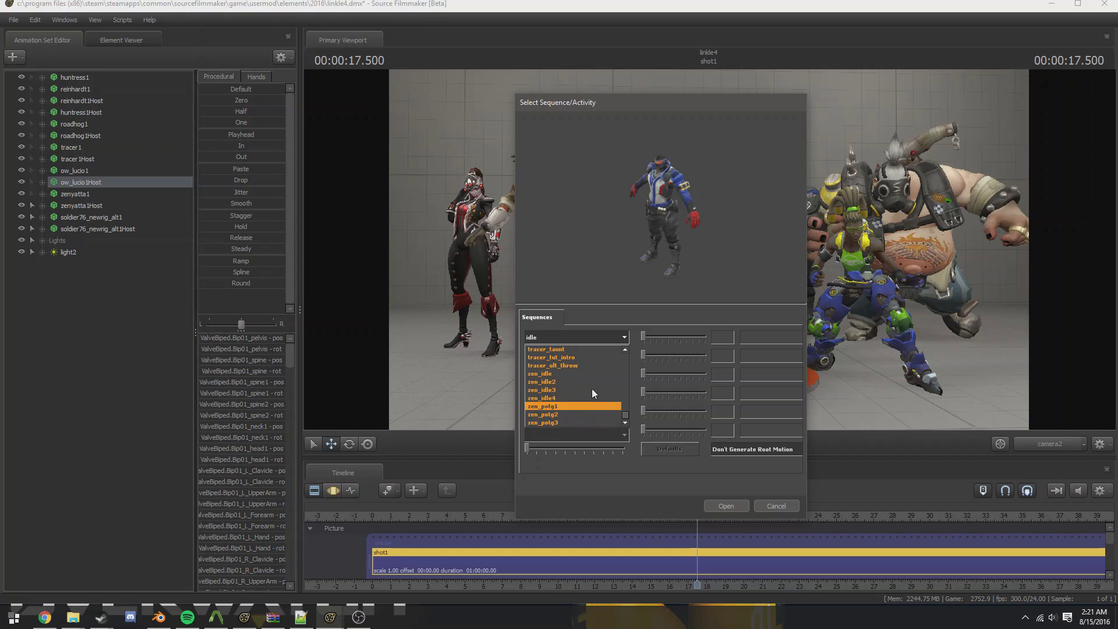
click(788, 514)
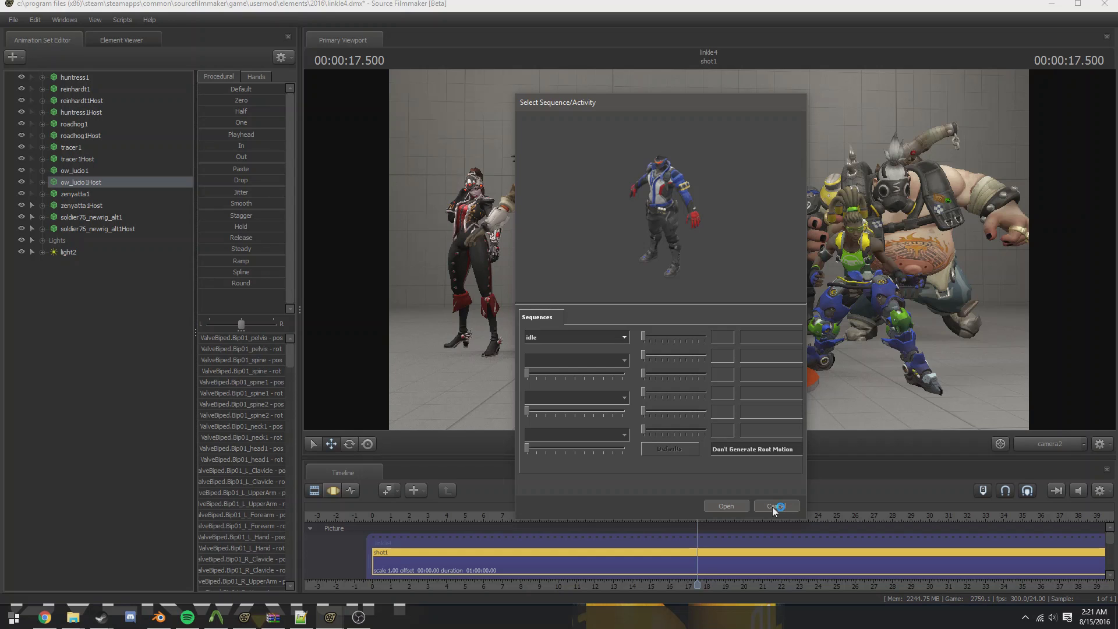
click(773, 507)
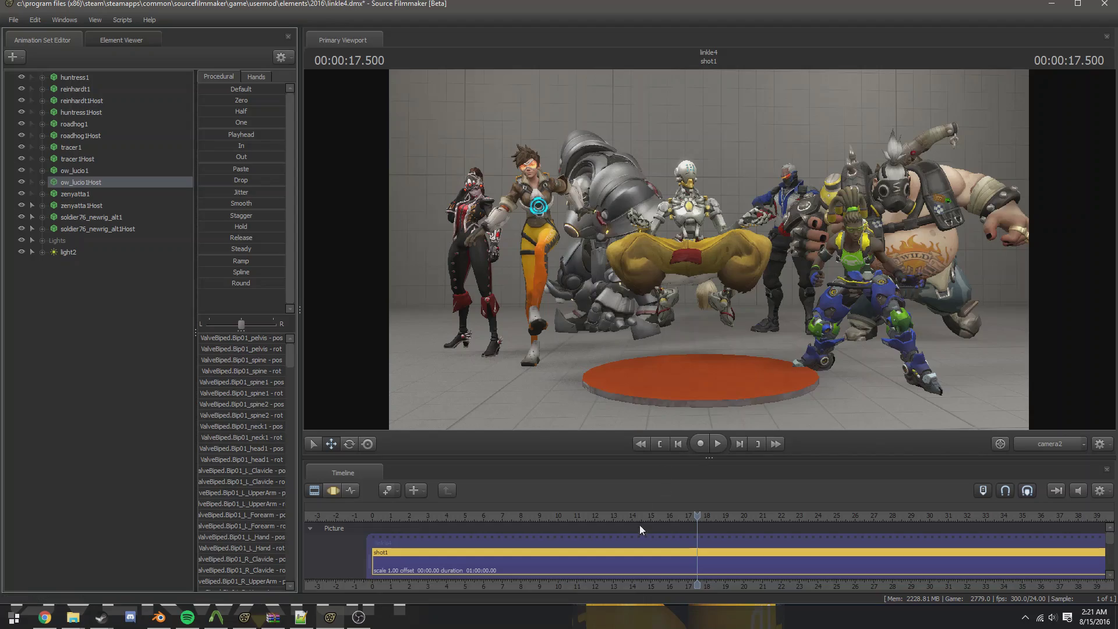
Review the group's animations by scrubbing past 20 seconds, playing the shot, and scrubbing back toward its start
drag(640, 517, 751, 513)
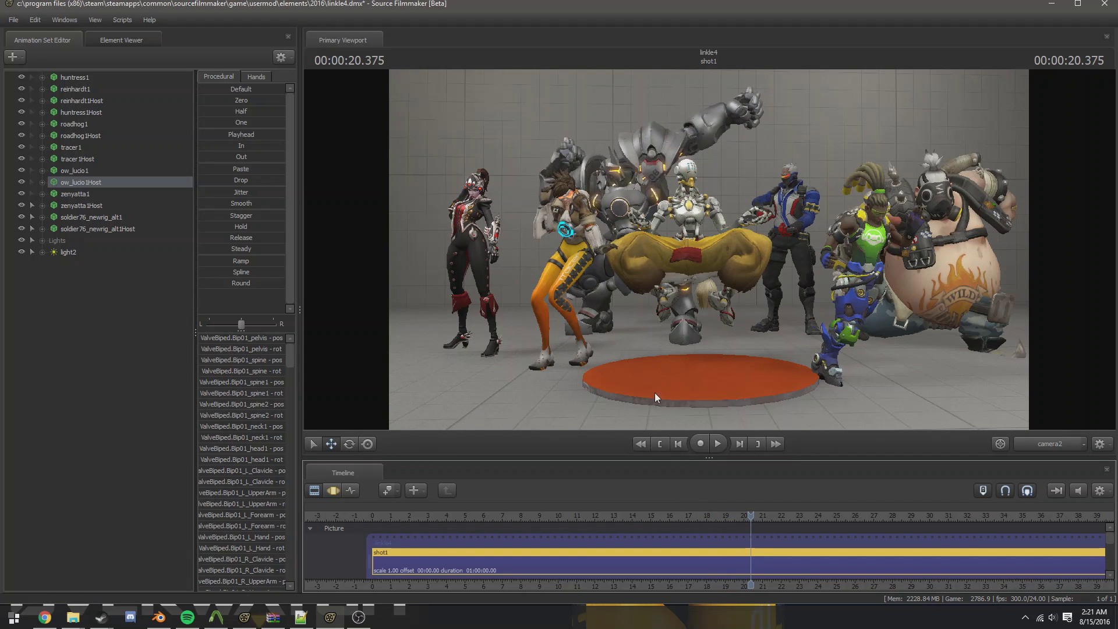
key(Home)
key(space)
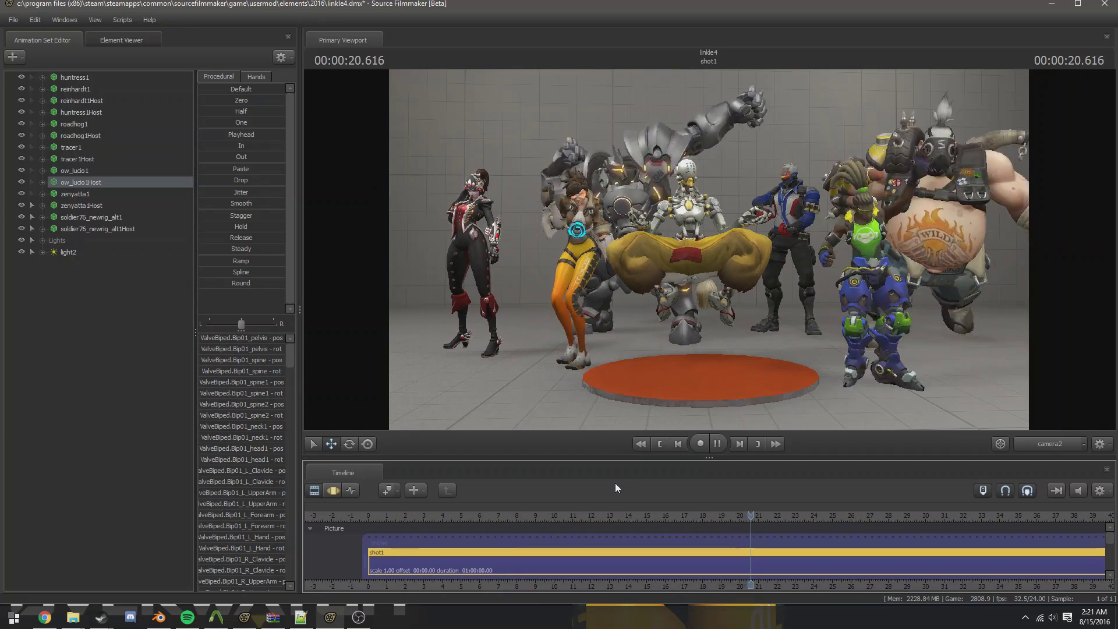
key(space)
drag(572, 516, 384, 523)
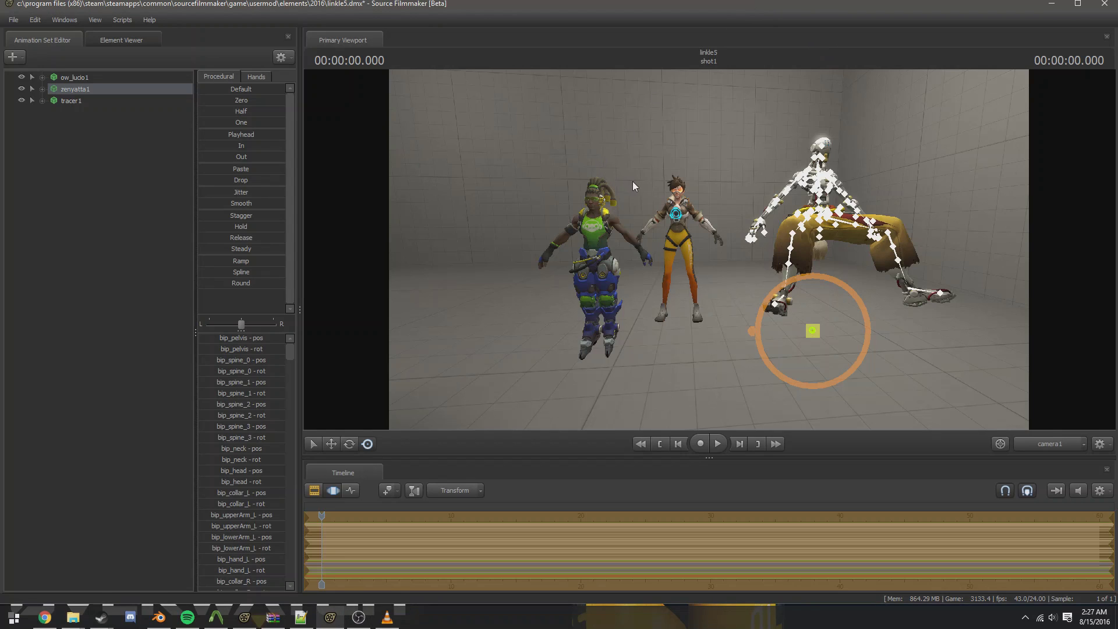
Move the zenyatta1 model slightly closer to tracer1
drag(812, 330, 805, 328)
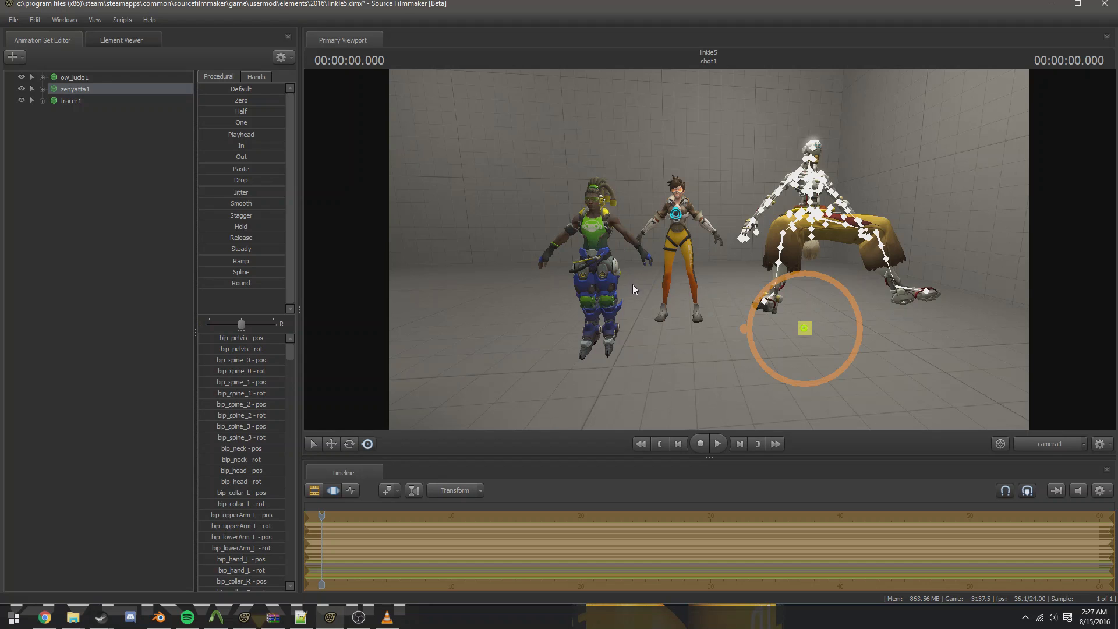
key(w)
drag(633, 284, 707, 252)
scroll(708, 256, down, 3)
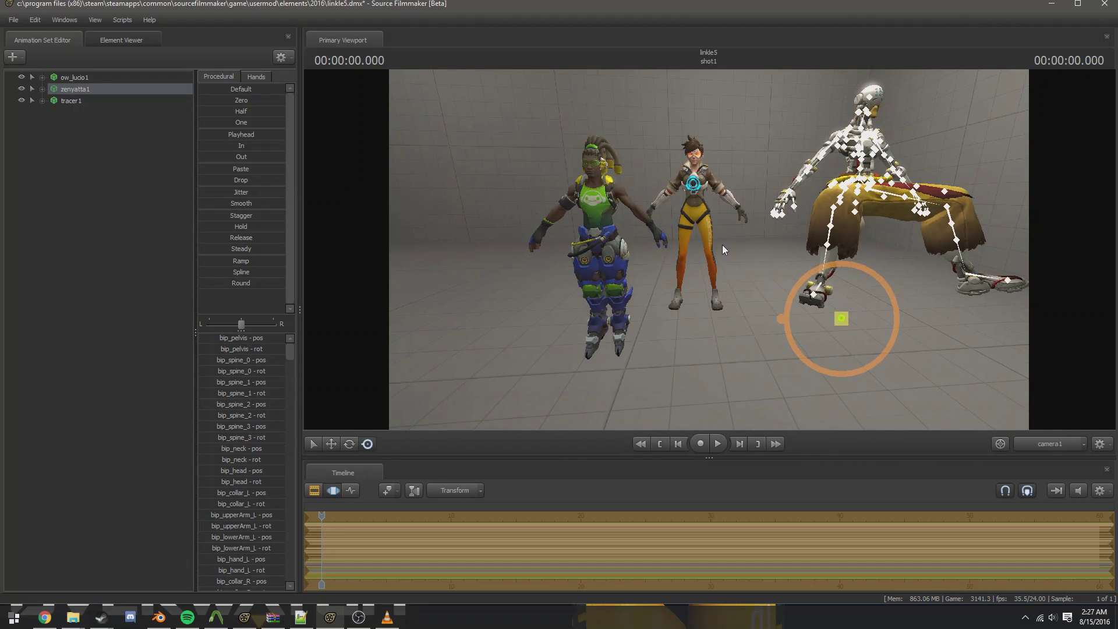
drag(722, 244, 680, 245)
Move tracer1 by its rootTransform slightly away from ow_lucio1 toward zenyatta1
key(ctrl)
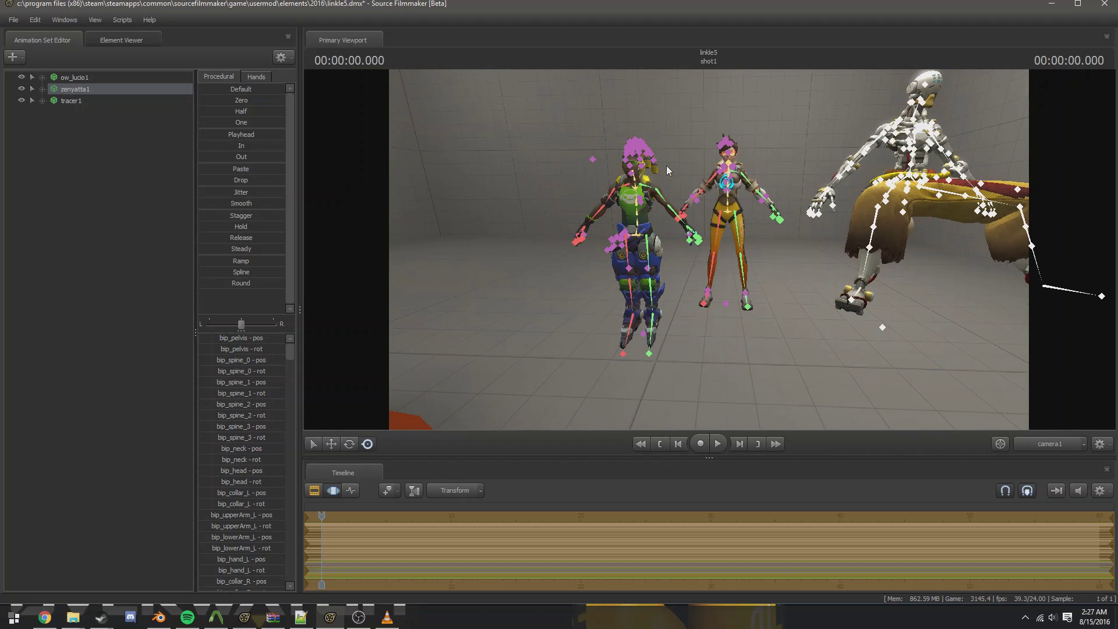
click(728, 305)
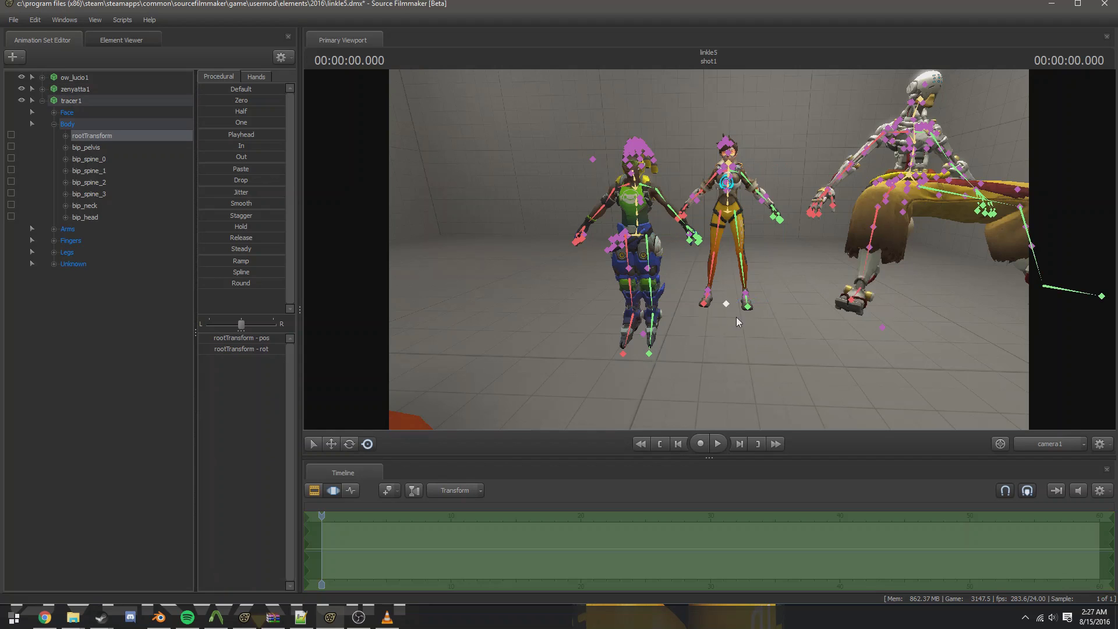
drag(759, 308, 766, 309)
key(ctrl)
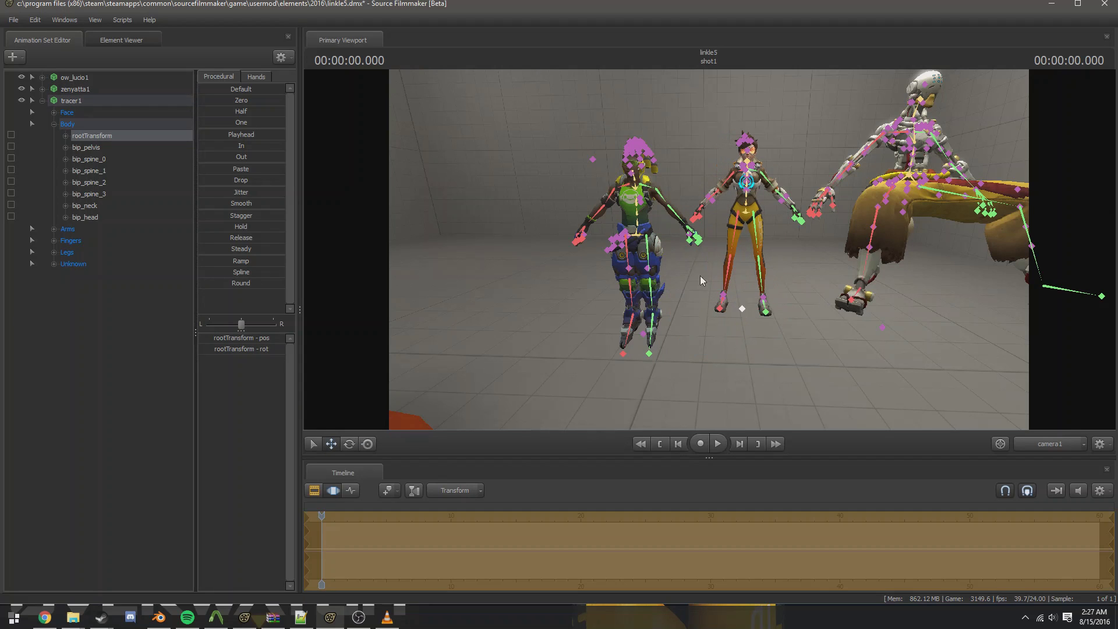
key(s)
drag(736, 241, 708, 250)
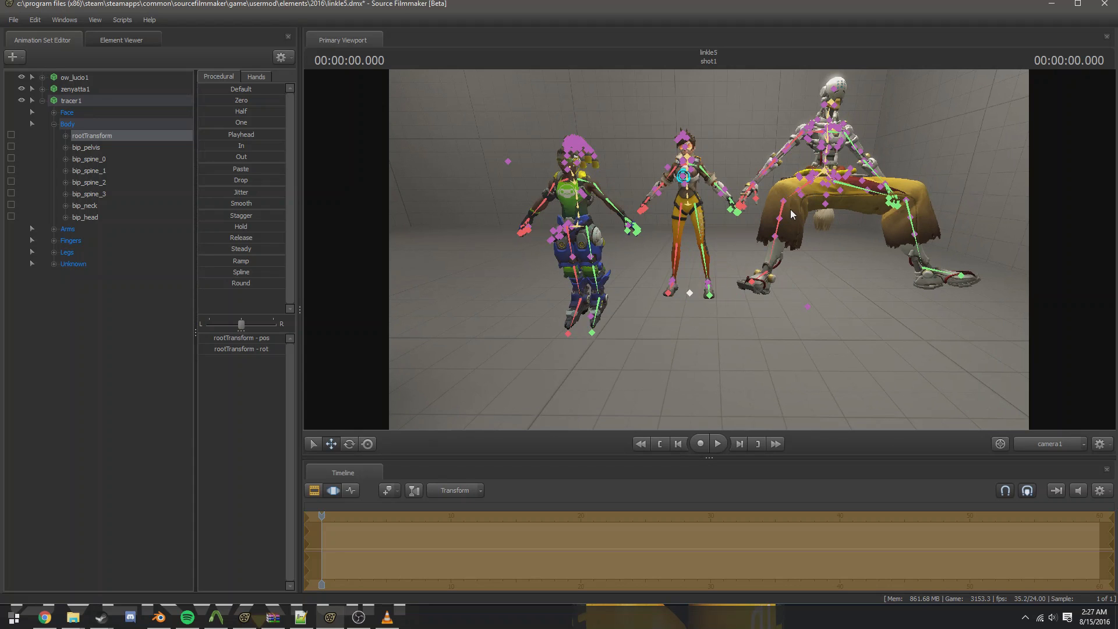
Rotate ow_lucio1's left thigh bone, ValveBiped.Bip01_L_Thigh, slightly outward to spread the legs
click(579, 244)
key(a)
key(w)
drag(757, 235, 708, 250)
key(ctrl)
key(d)
key(ctrl)
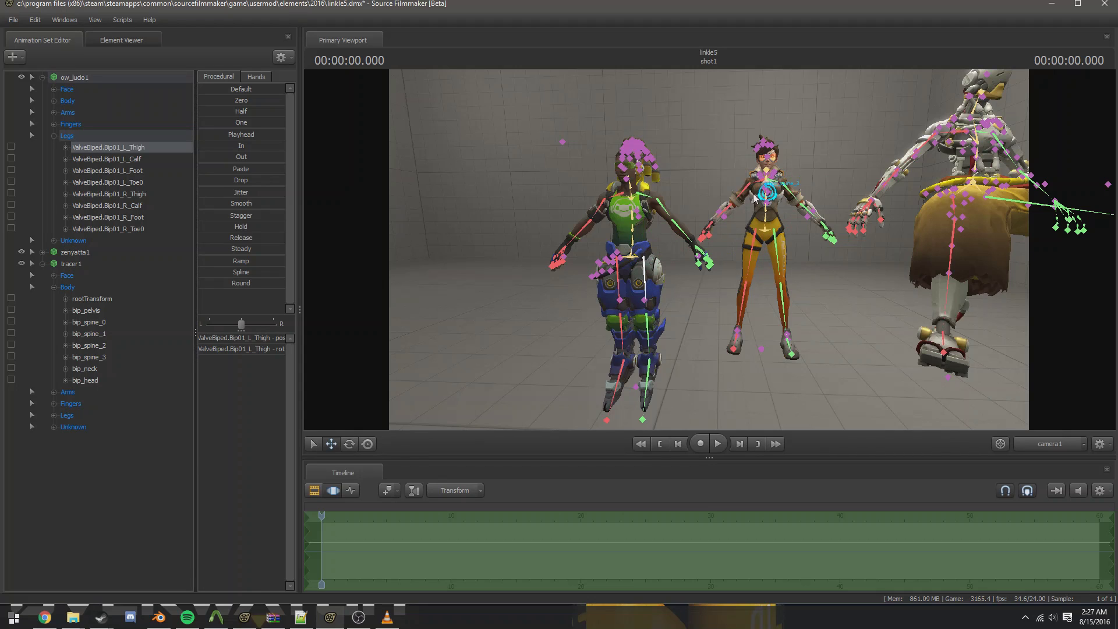
click(645, 285)
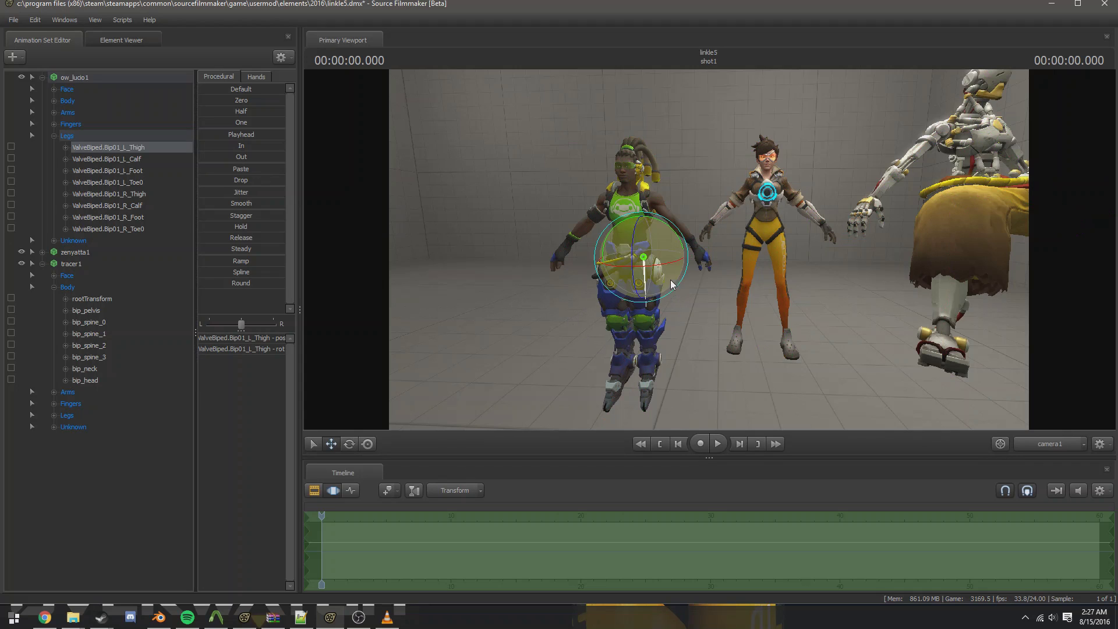
key(e)
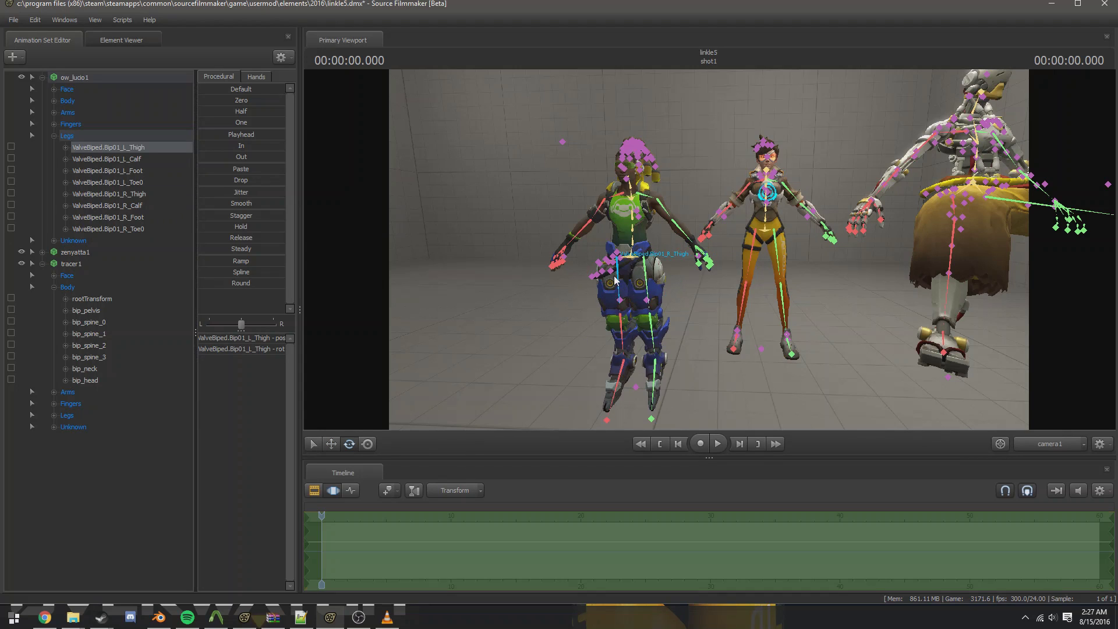
click(623, 280)
drag(641, 243, 697, 251)
ctrl+click(647, 262)
key(s)
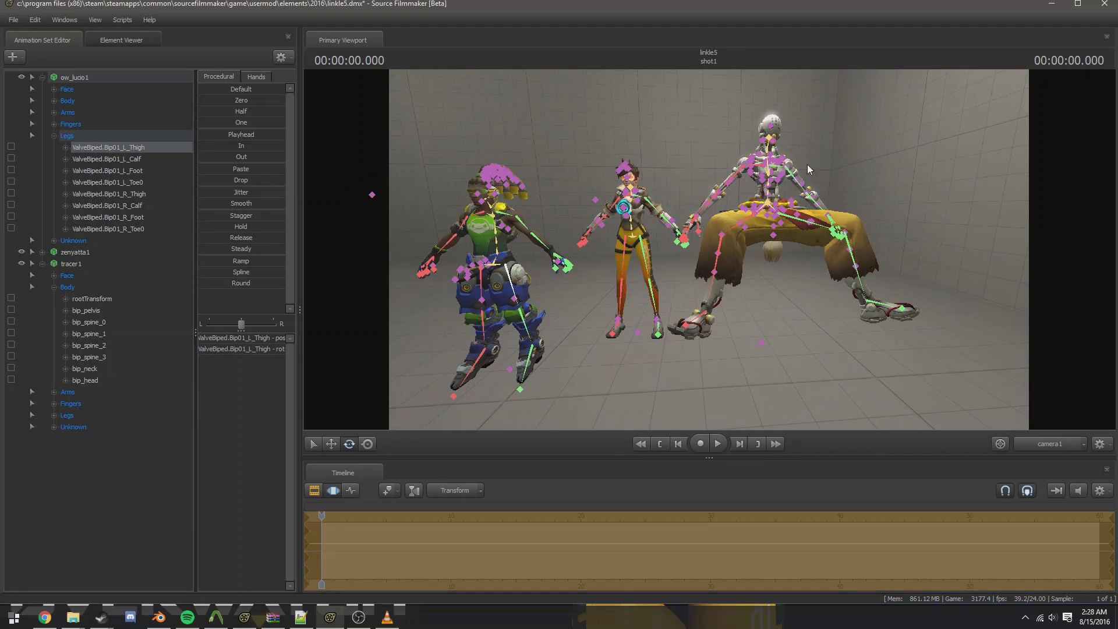
Rotate zenyatta1's right and left hip bones downward to bring both legs into a standing pose
ctrl+click(760, 222)
drag(736, 205, 735, 262)
click(734, 251)
ctrl+click(805, 233)
ctrl+click(806, 224)
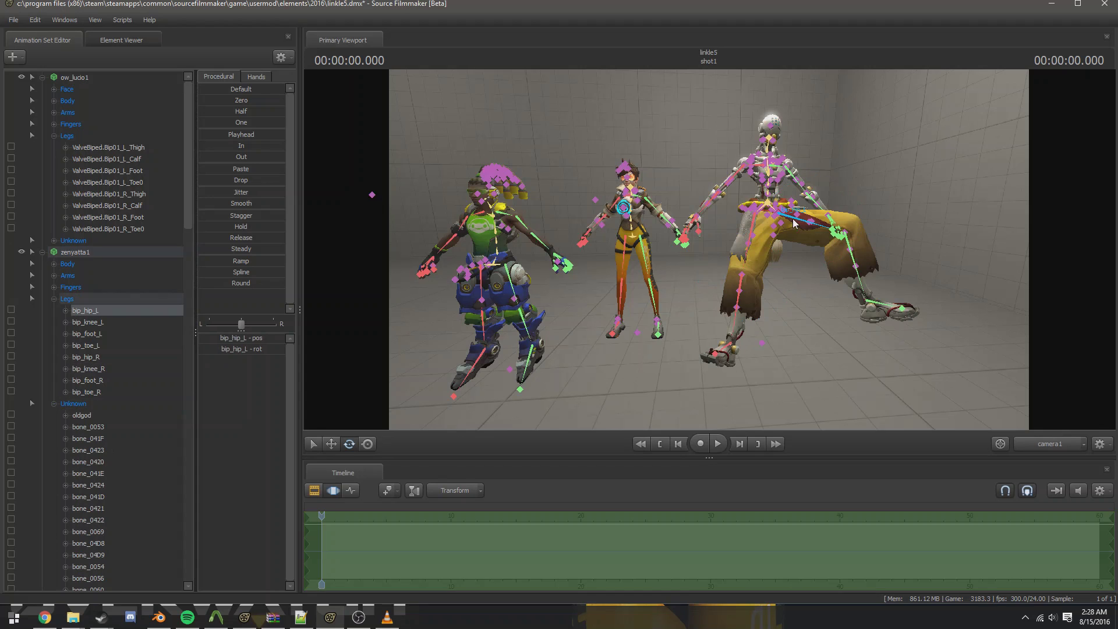
drag(821, 205, 819, 243)
ctrl+click(809, 290)
ctrl+click(811, 241)
Adjust zenyatta1's leg stance and rotate the left knee bone, bip_knee_L, slightly outward
ctrl+click(749, 211)
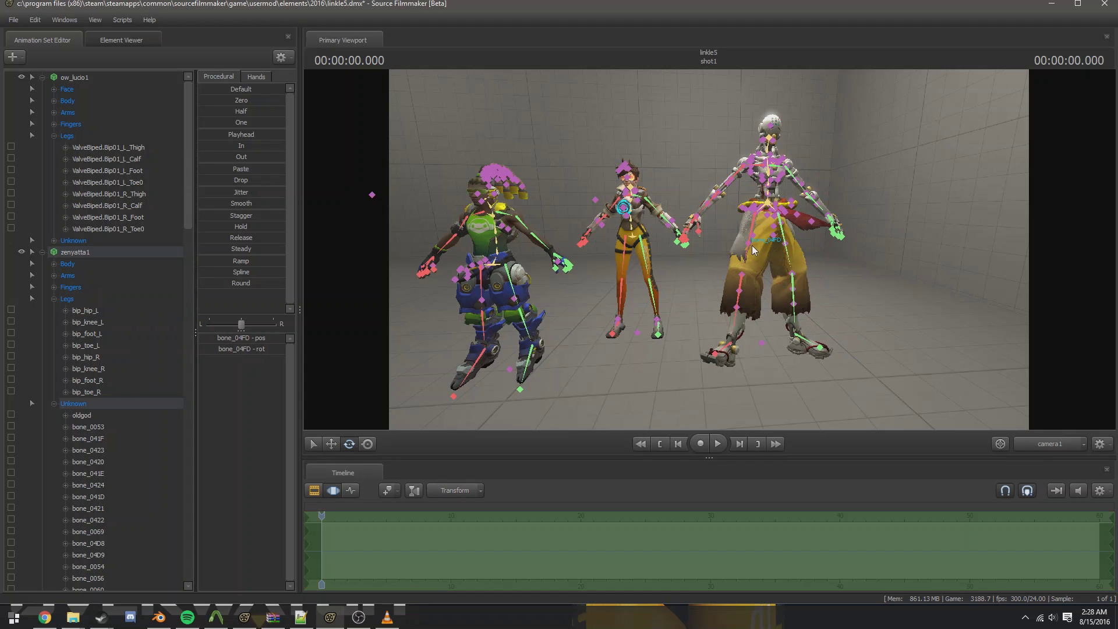
drag(749, 211, 781, 233)
ctrl+click(742, 215)
ctrl+click(763, 282)
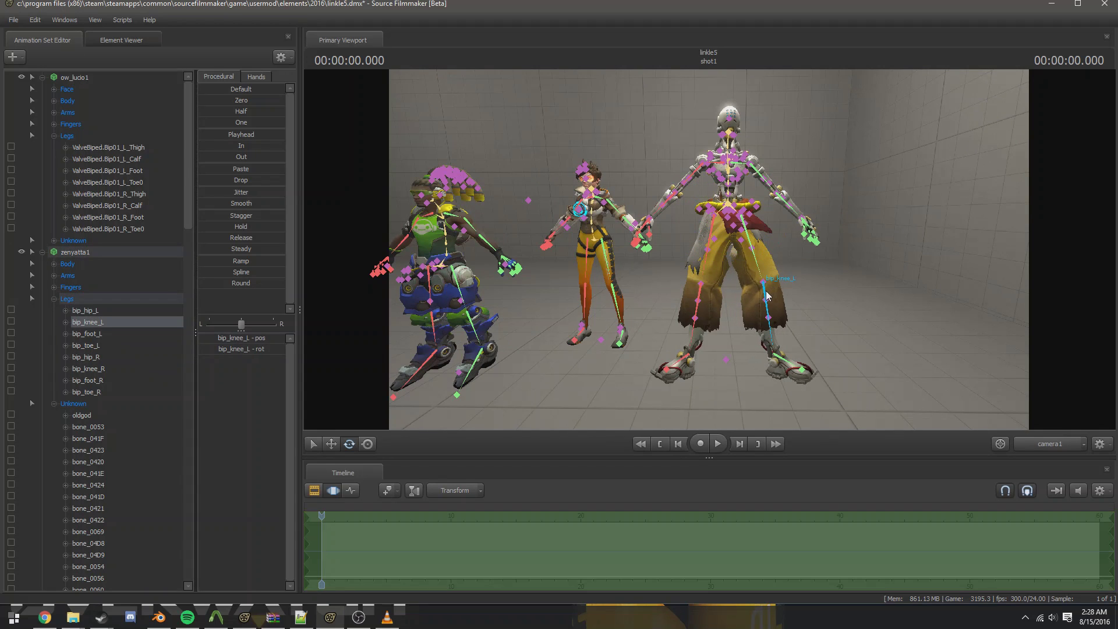
drag(800, 285, 801, 274)
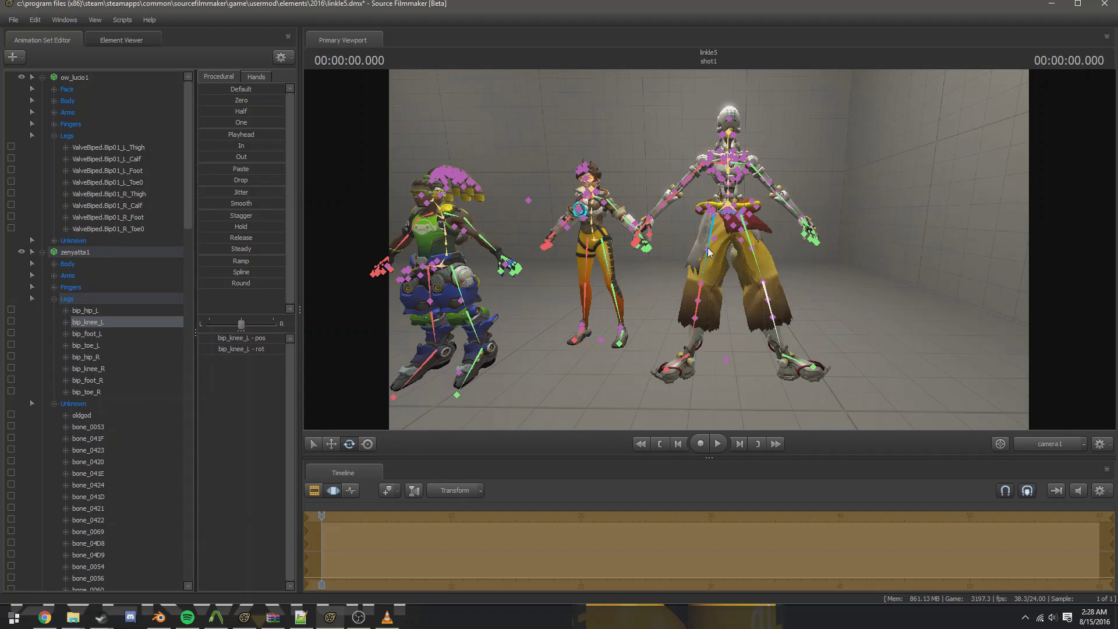
ctrl+click(709, 252)
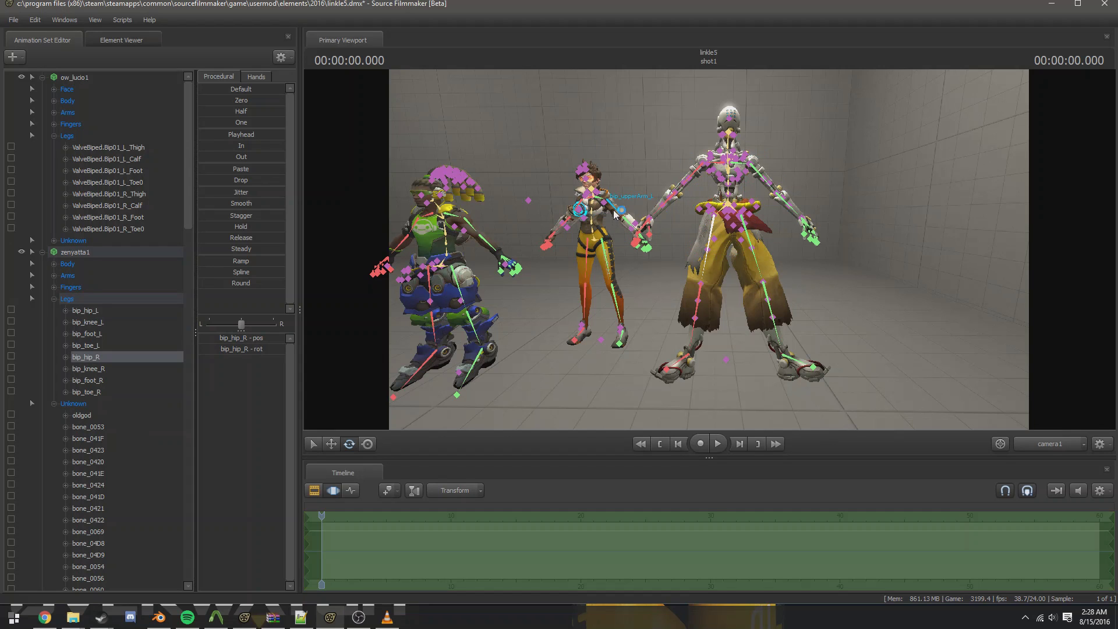
Rotate tracer1 slightly around its rootTransform
drag(619, 305, 692, 318)
ctrl+click(703, 333)
click(710, 354)
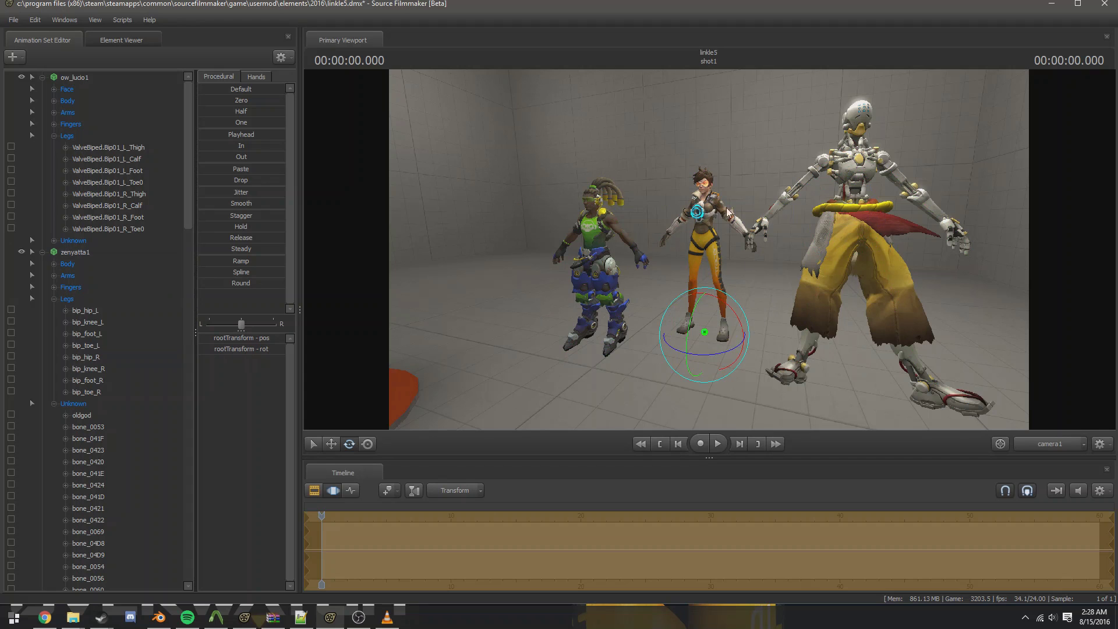
key(ctrl)
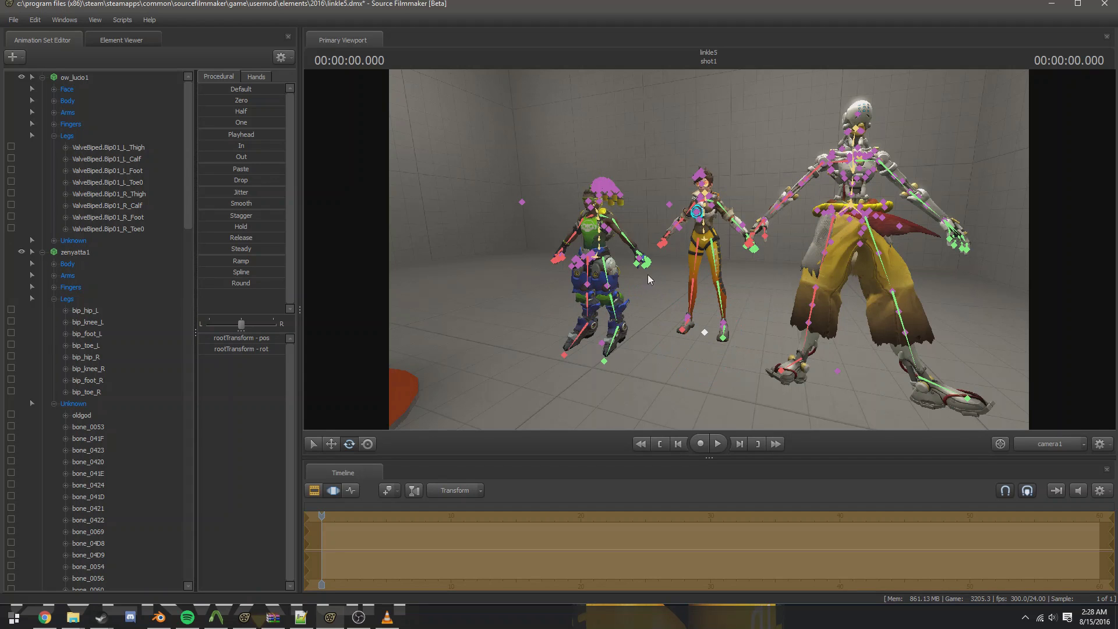
Rotate zenyatta1's bip_hip_R and bip_hip_L to bring the feet slightly closer together
drag(670, 263, 748, 237)
ctrl+click(747, 239)
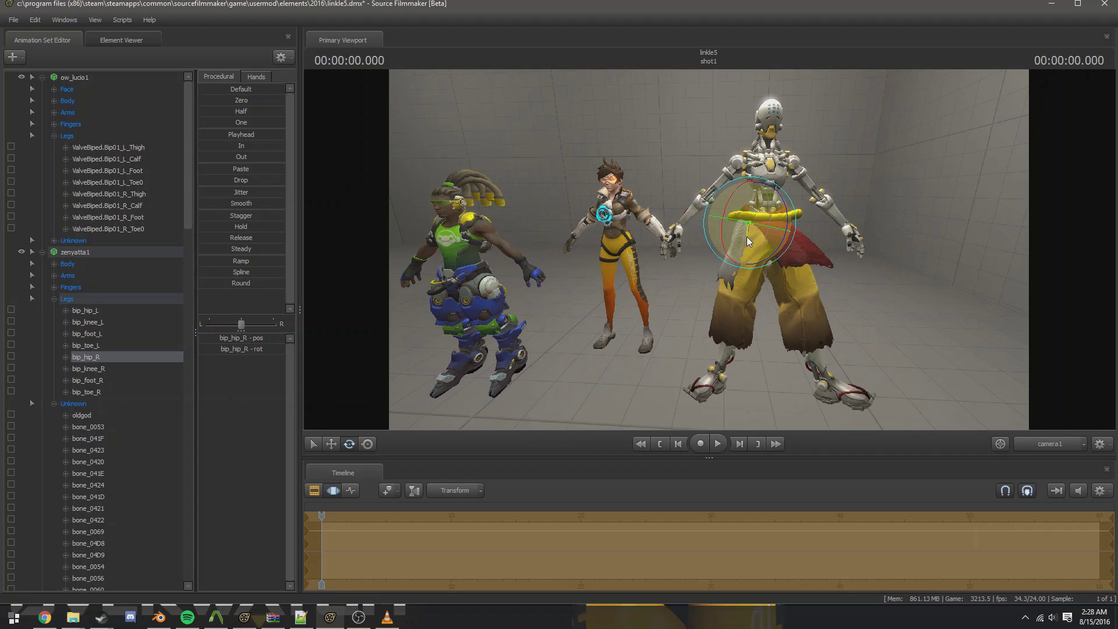
ctrl+click(783, 236)
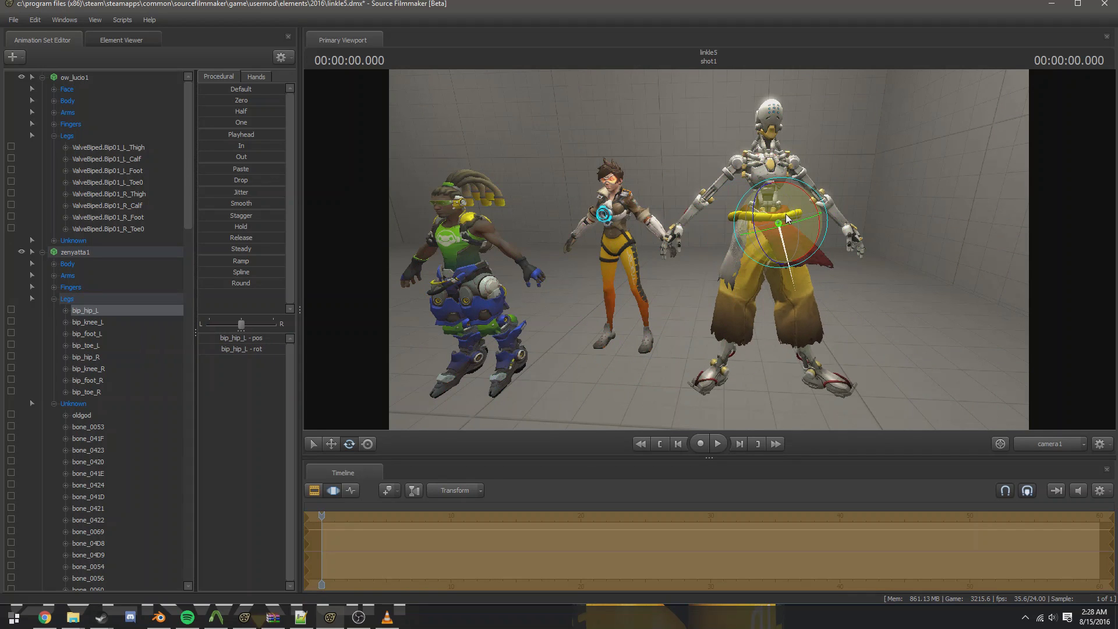
key(ctrl)
Collapse the bone trees of ow_lucio1 and zenyatta1 in the animation set list
drag(627, 351, 560, 288)
key(ctrl)
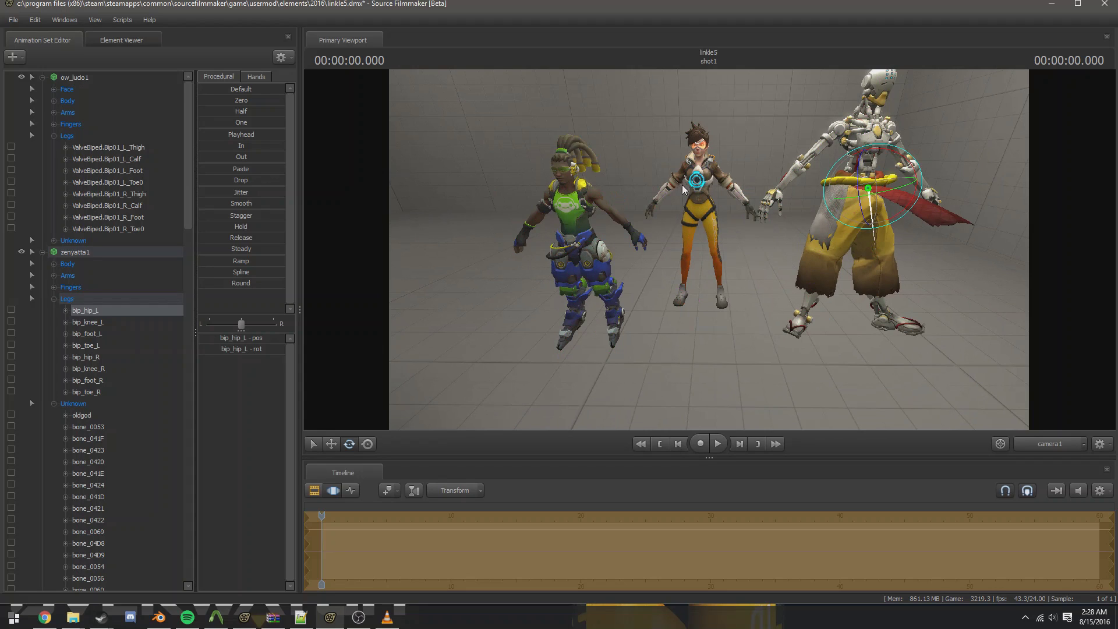
key(ctrl)
click(42, 76)
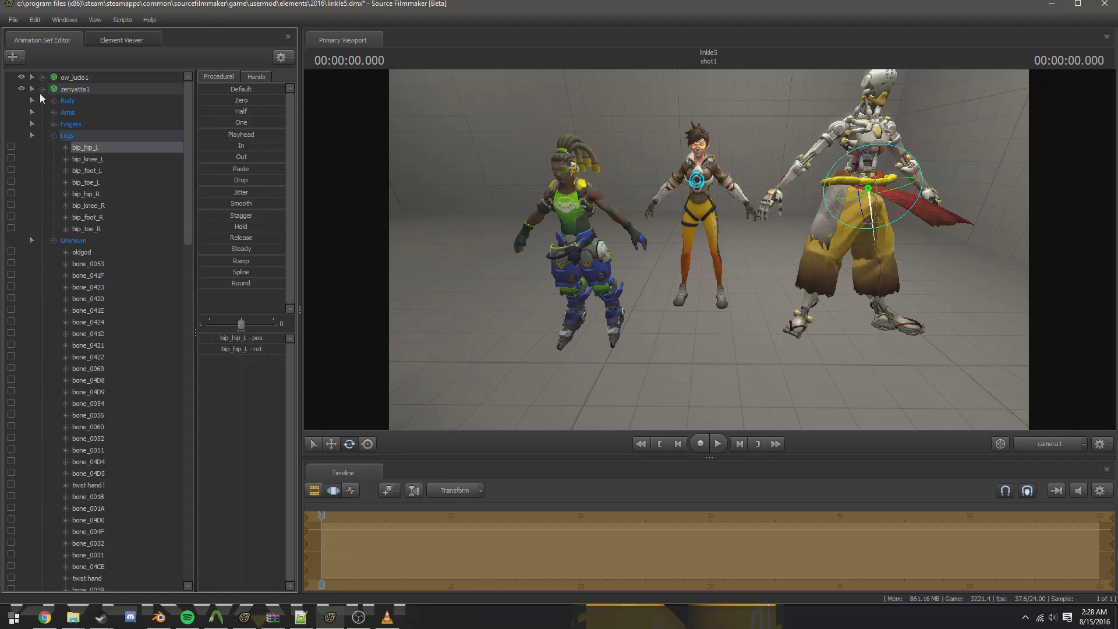
click(42, 89)
click(42, 100)
click(42, 100)
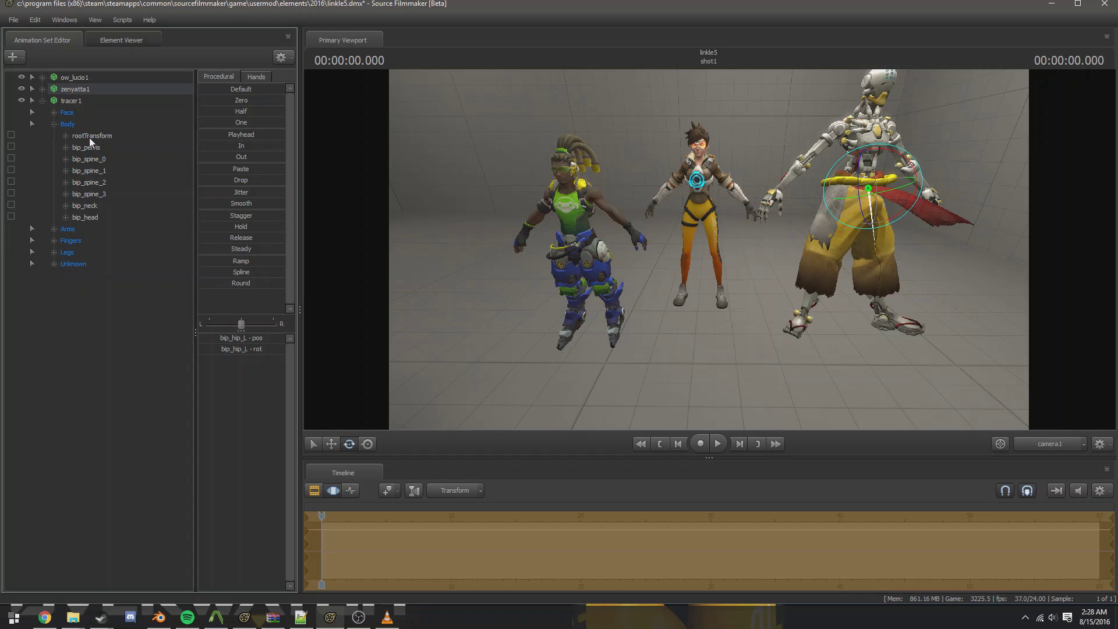
Select tracer1's Body group and collapse zenyatta1's Legs and Unknown bone groups
click(79, 131)
click(42, 88)
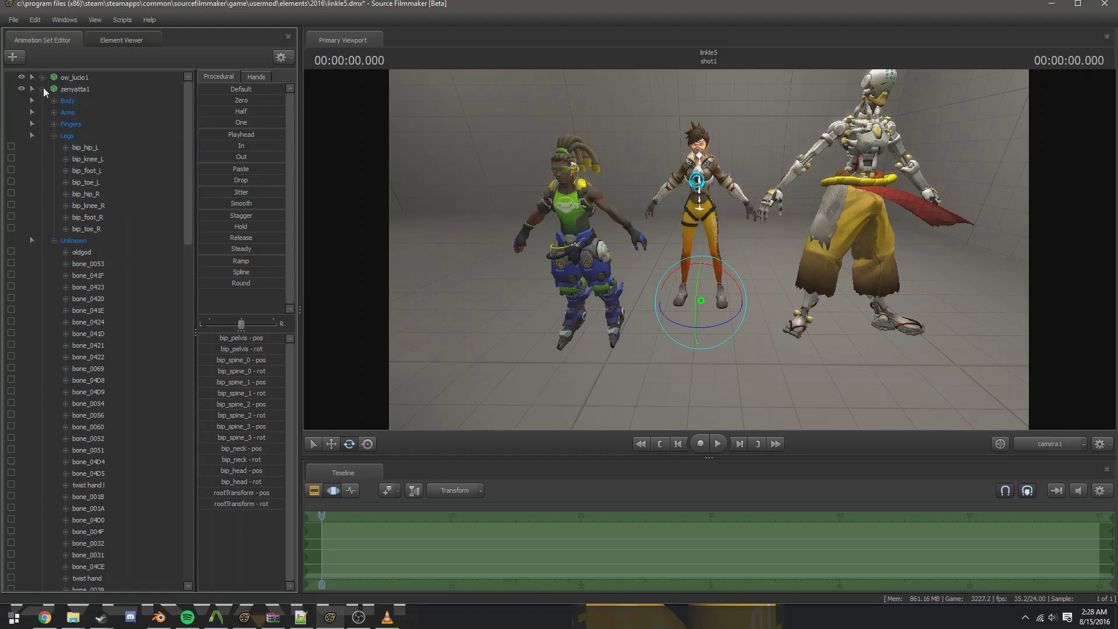
click(55, 136)
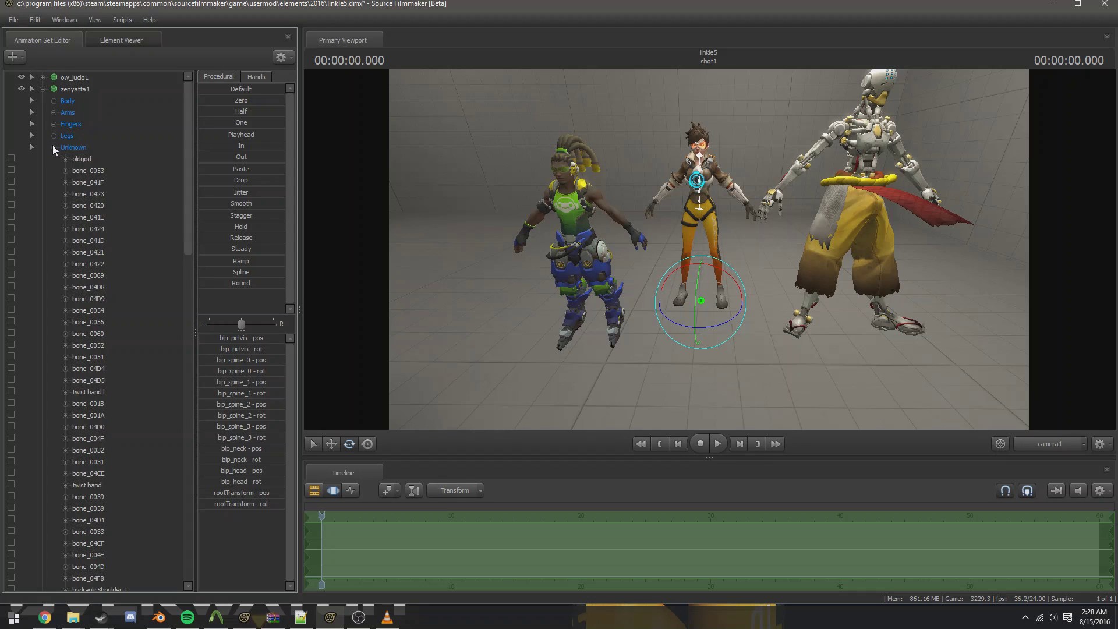
click(53, 146)
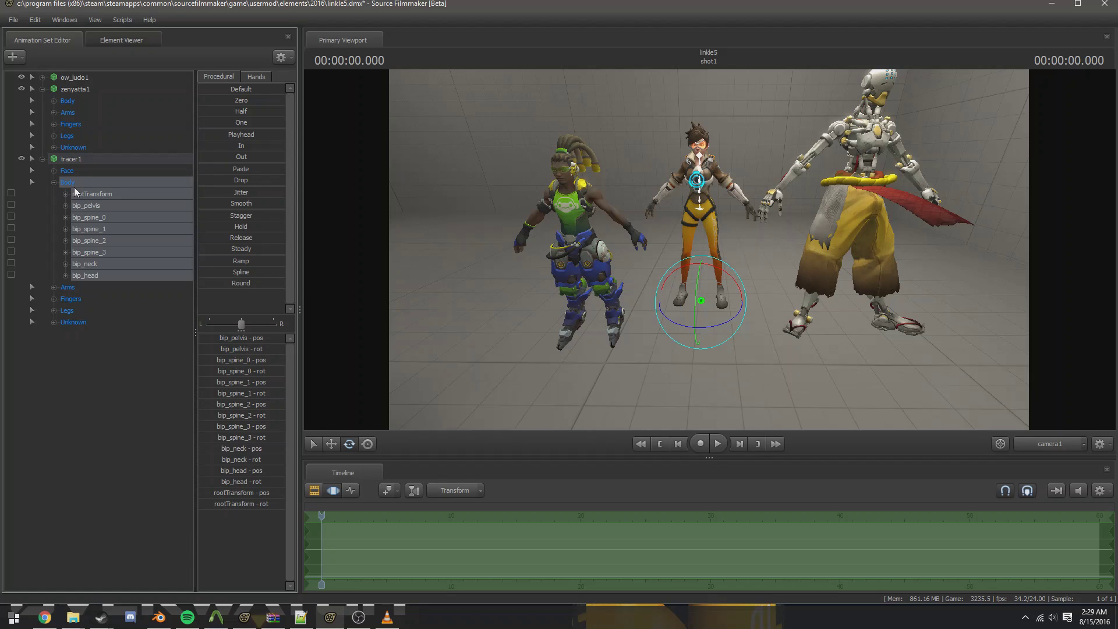
Examine the naming of tracer1's body bones by selecting bip_pelvis and the bip_spine bones one after another
click(74, 206)
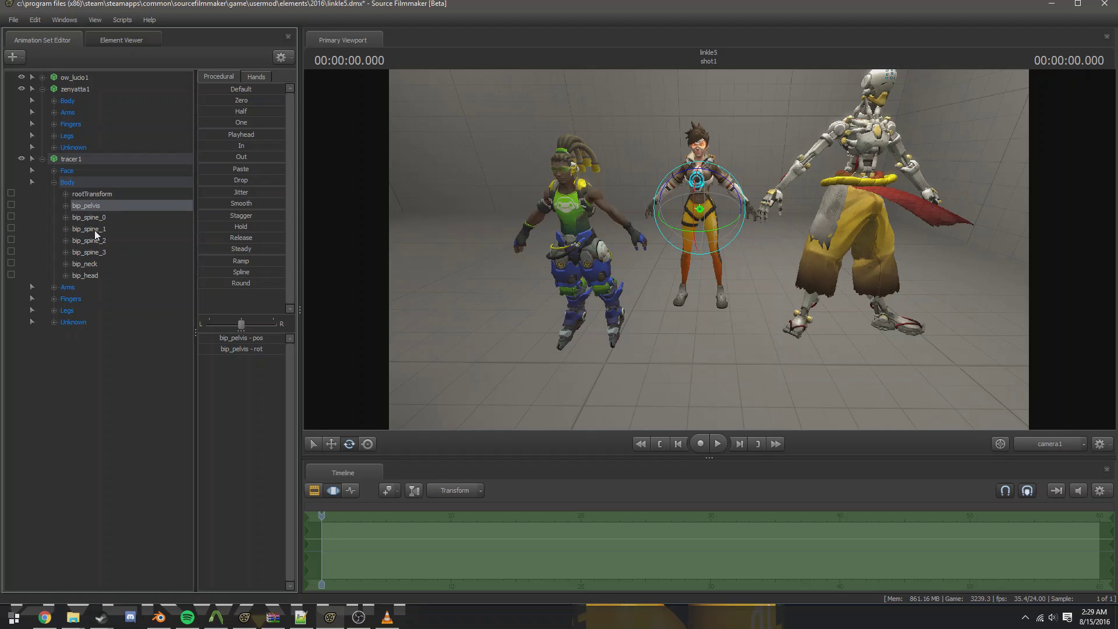
click(86, 217)
click(90, 239)
click(88, 252)
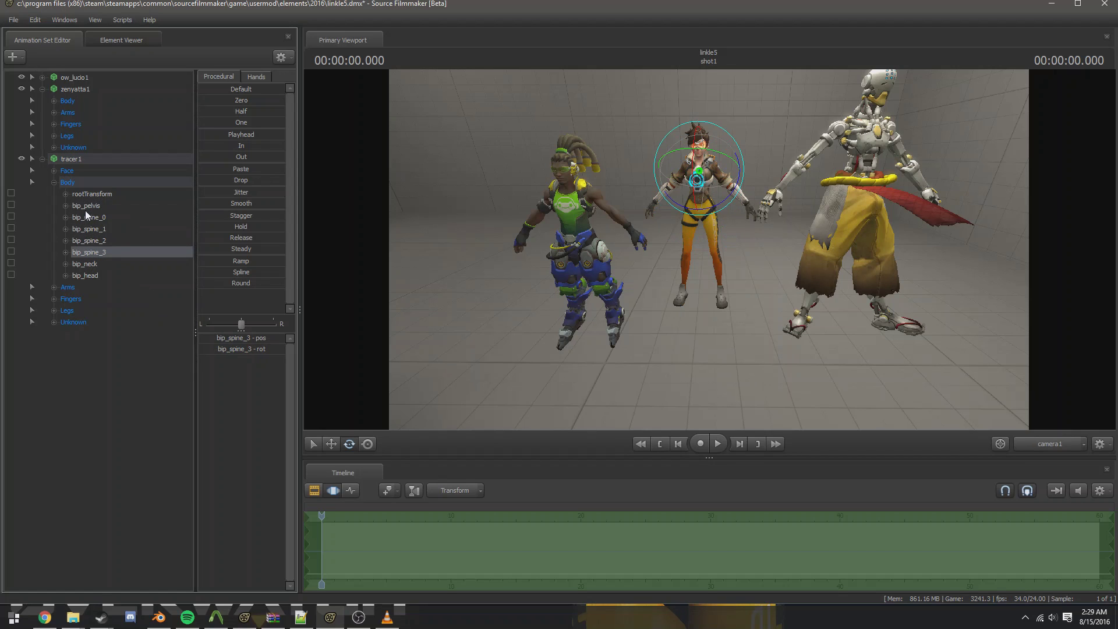
click(85, 208)
click(71, 215)
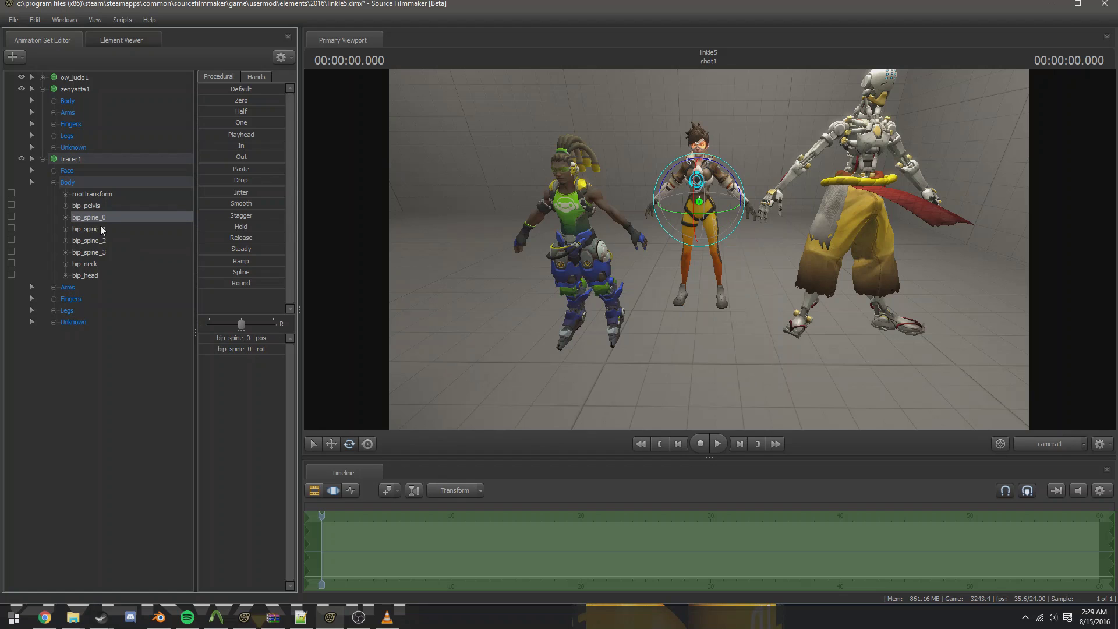
Look through the rig scripts available for tracer1 and collapse zenyatta1's bone tree
right_click(85, 161)
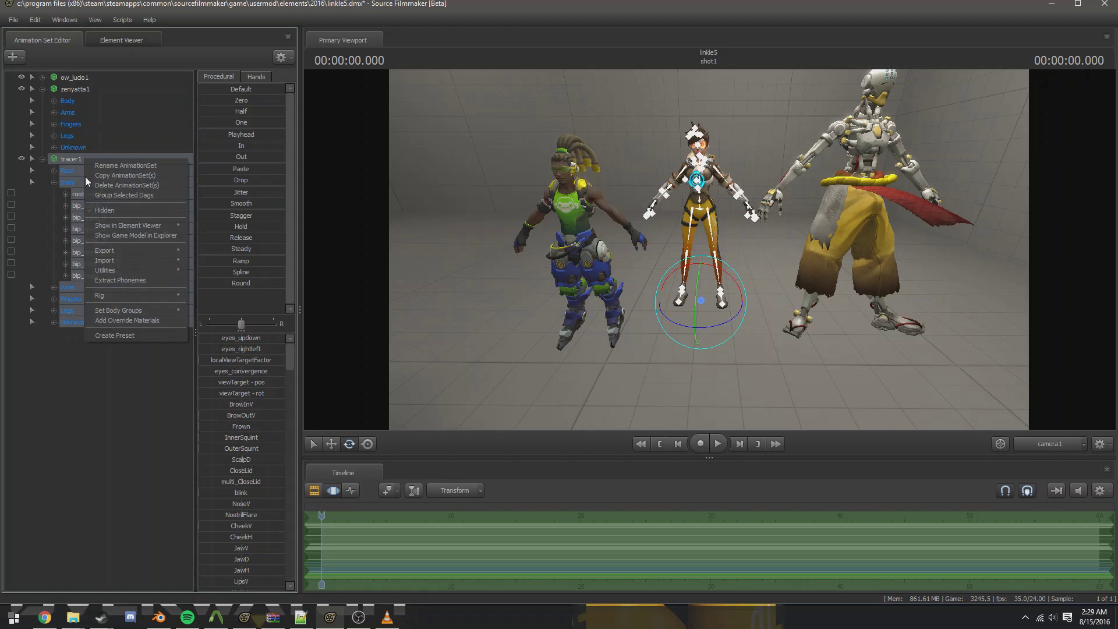
mouse_move(103, 295)
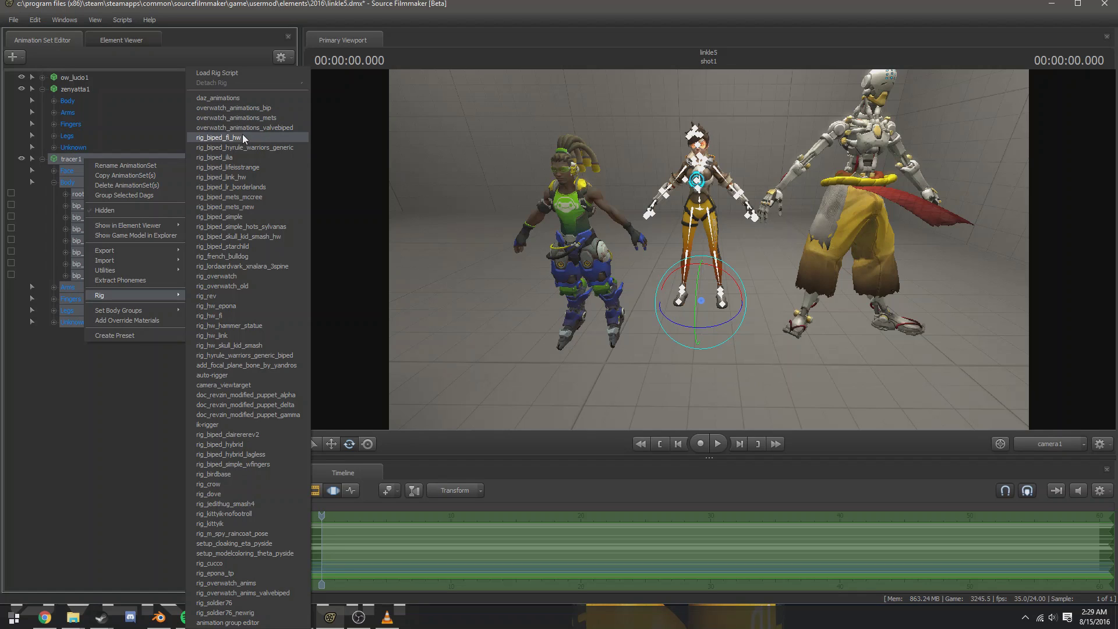
click(43, 89)
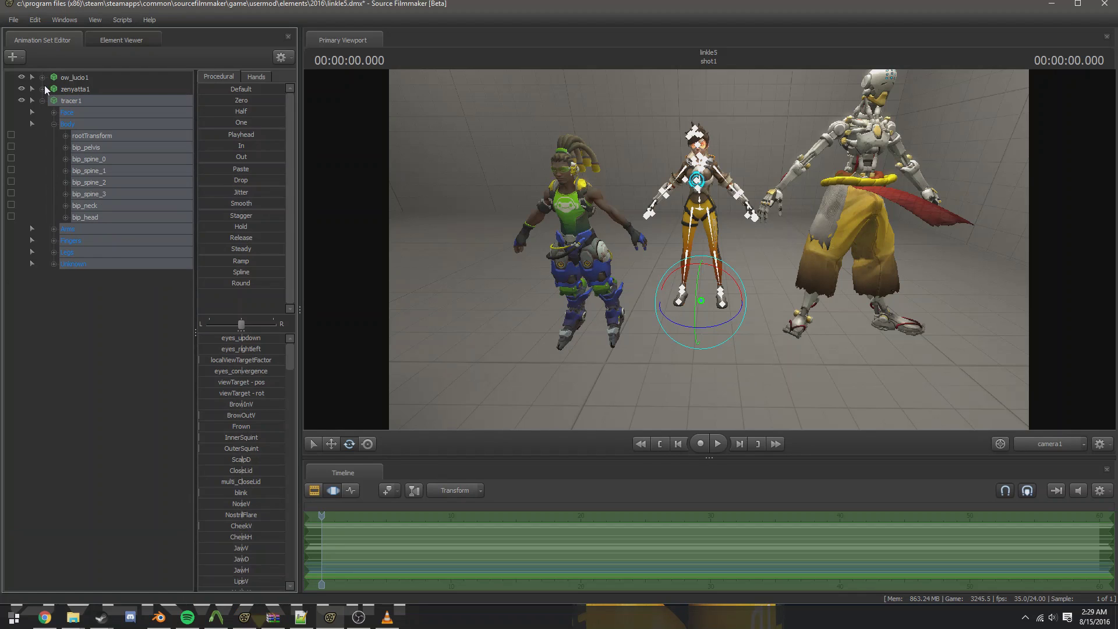
Examine the naming of ow_lucio1's body bones, selecting ValveBiped.Bip01_Pelvis, and collapse its bone tree again
click(41, 78)
click(54, 135)
click(53, 100)
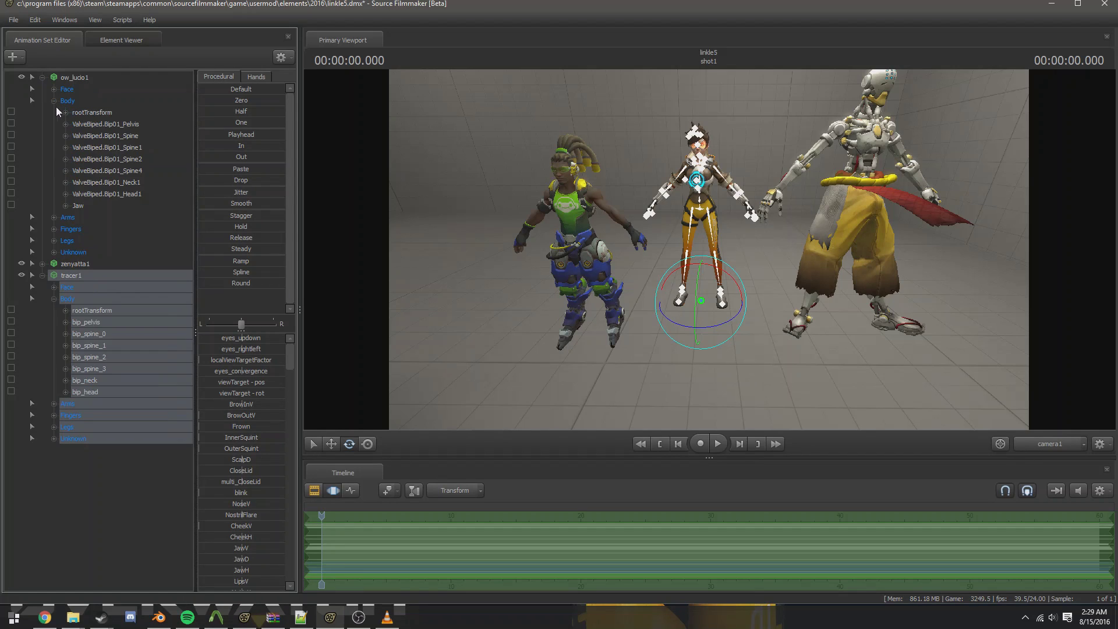
click(87, 124)
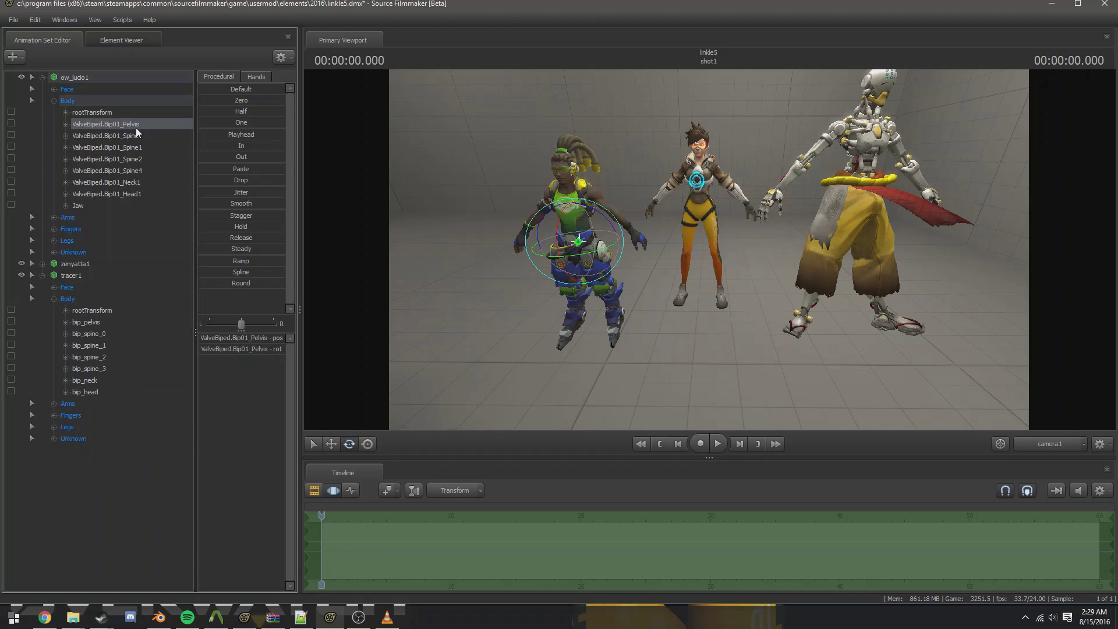
click(43, 77)
click(41, 79)
double_click(61, 77)
right_click(71, 79)
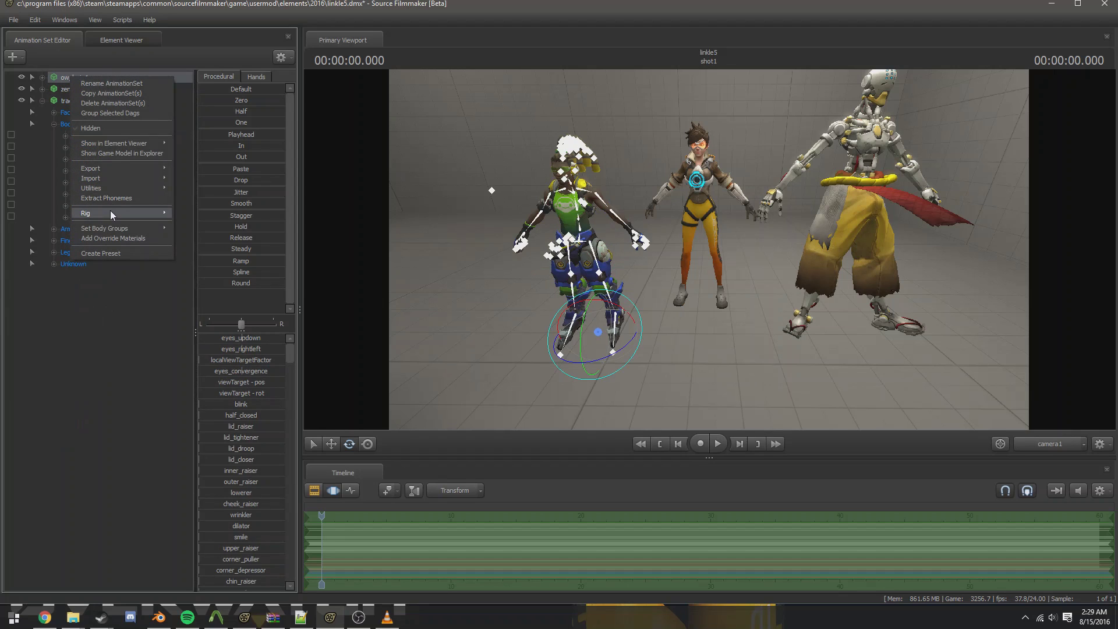
mouse_move(110, 212)
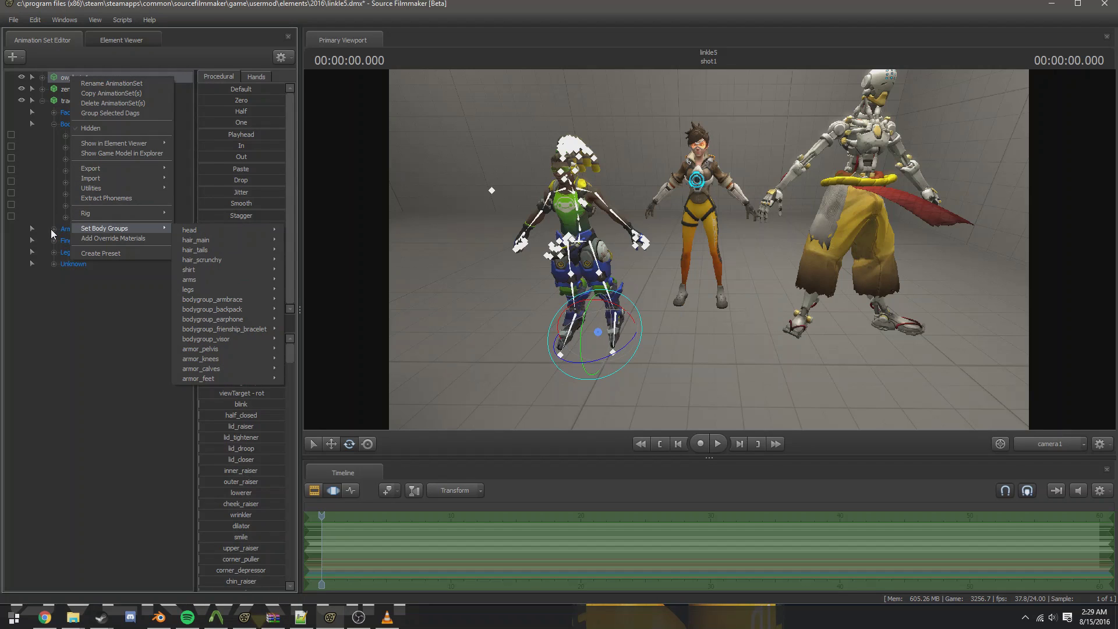
click(51, 103)
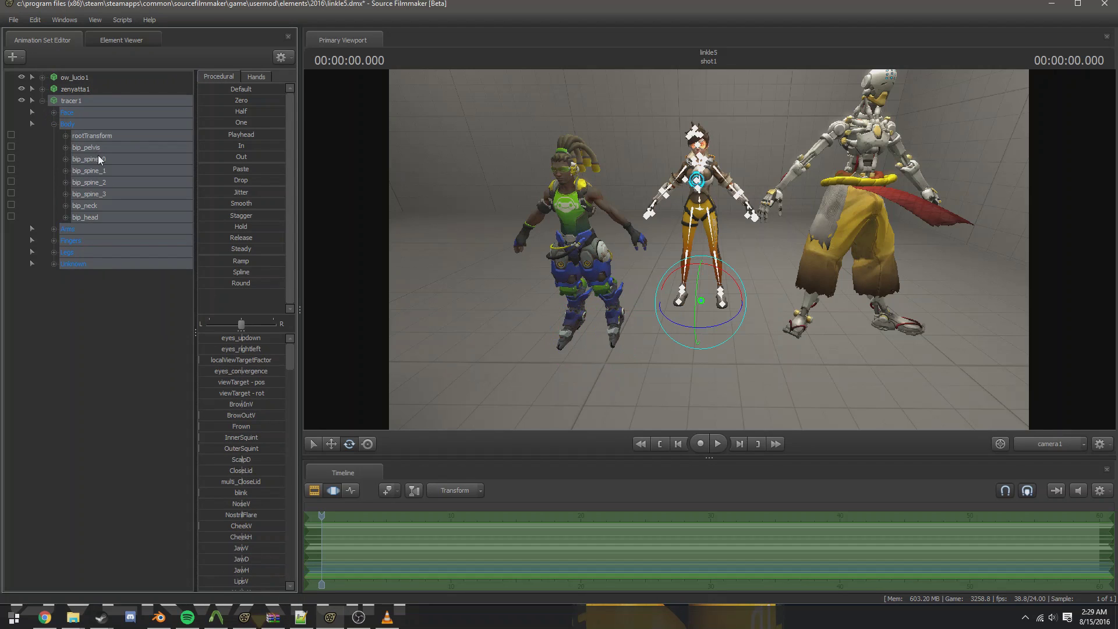
Apply the overwatch_animations_valvebiped rig script to ow_lucio1, select the ow_lucio1Host set and collapse tracer1
click(73, 79)
right_click(73, 79)
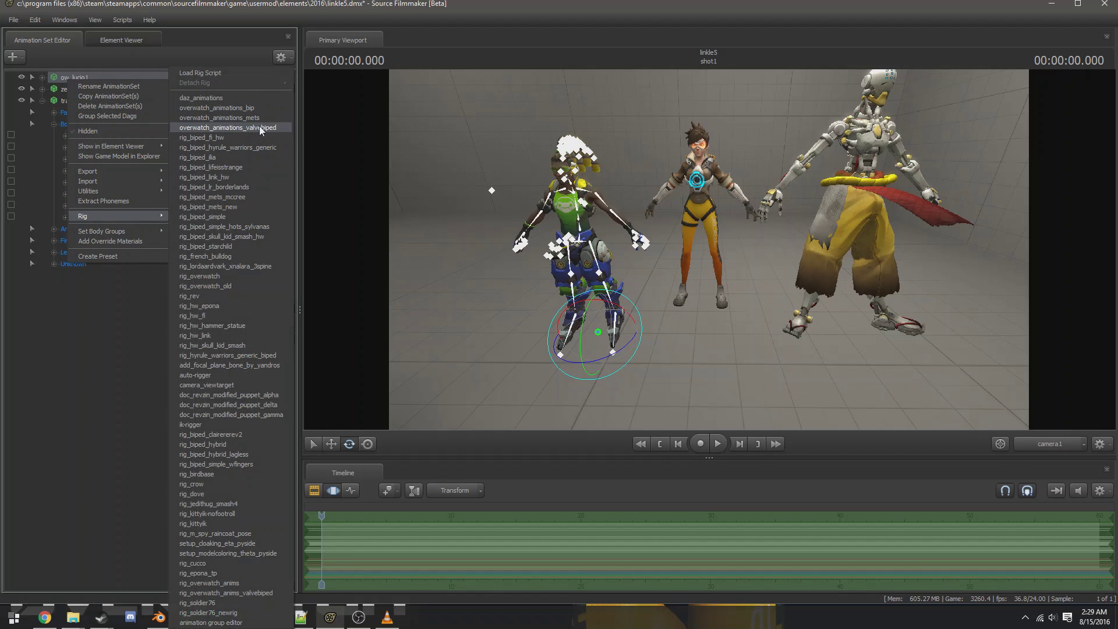
click(260, 127)
click(79, 276)
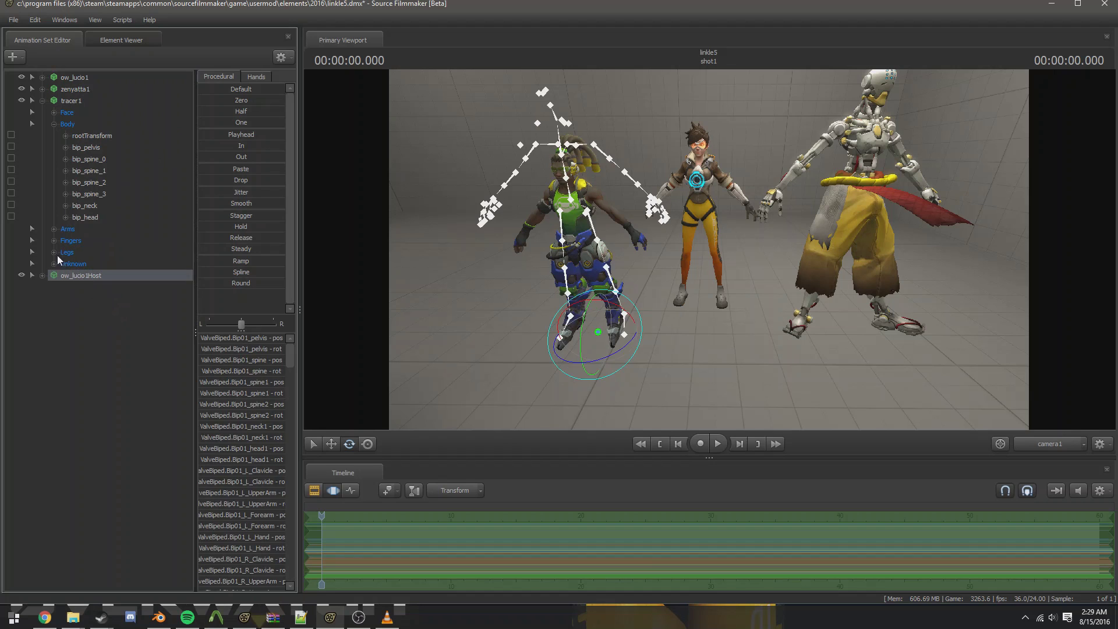
click(43, 101)
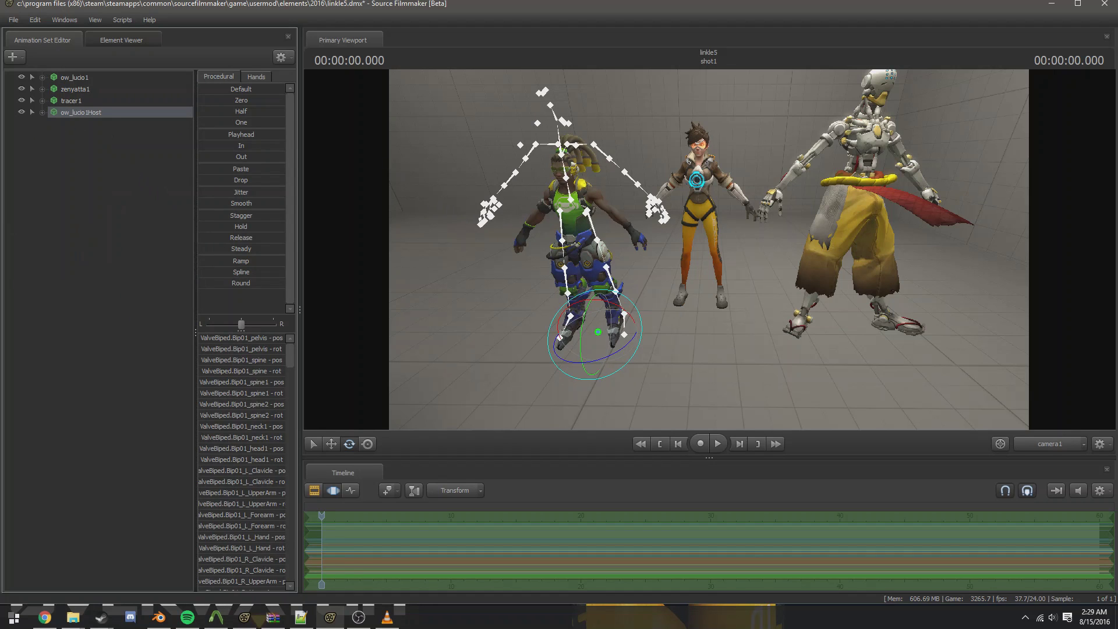
Start a sequence import for ow_lucio1Host and browse the sequences, previewing lucio_victory2 and s76_Pose_5
drag(680, 258, 588, 233)
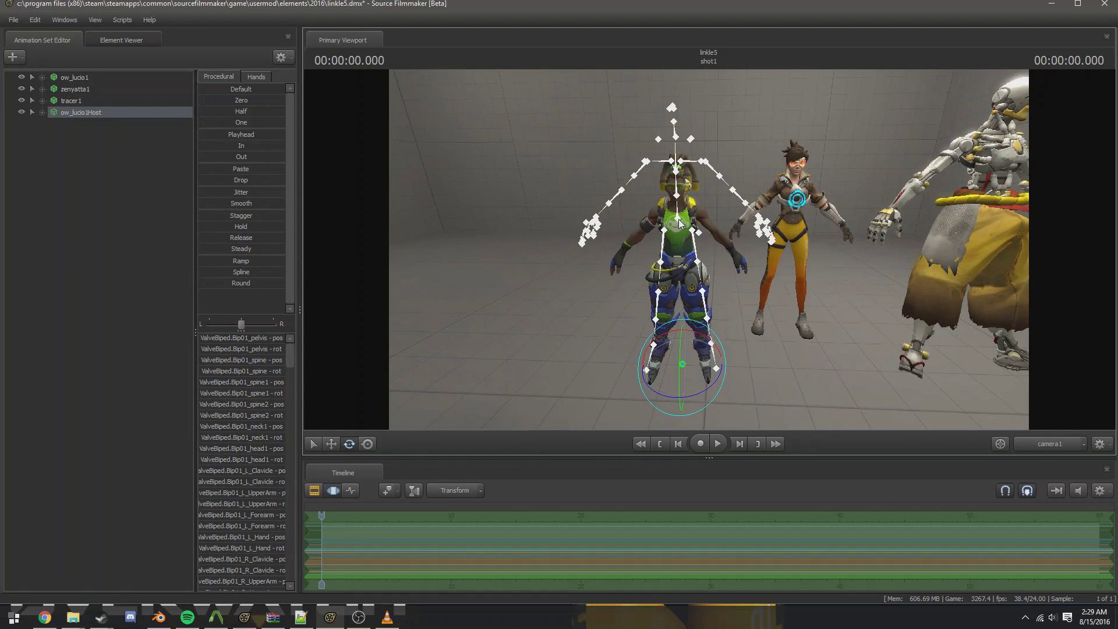
right_click(87, 110)
mouse_move(120, 215)
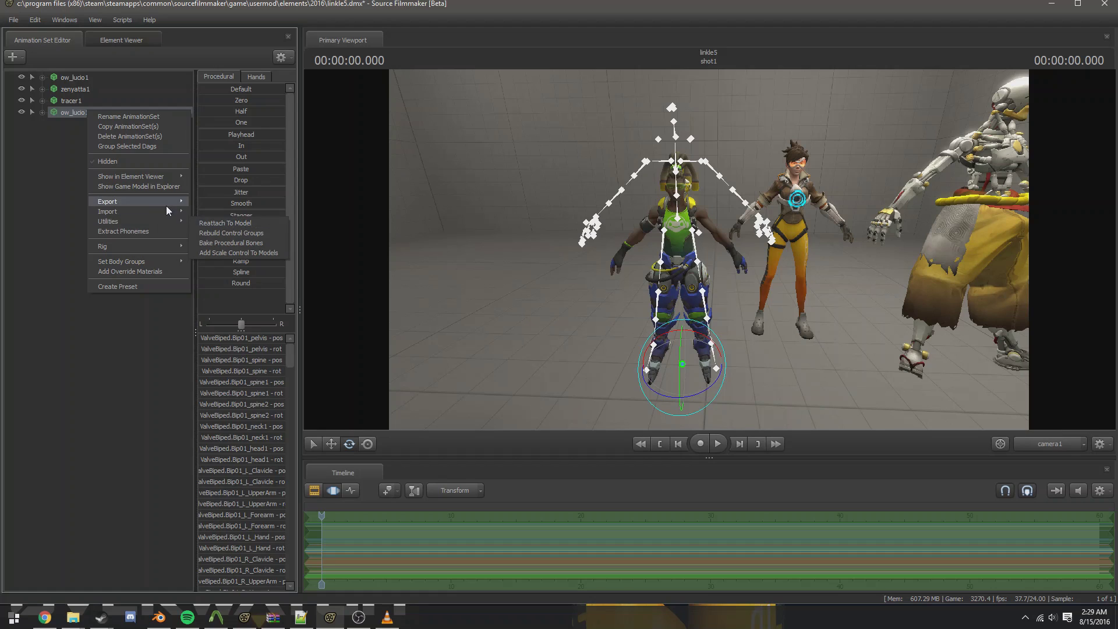
click(219, 220)
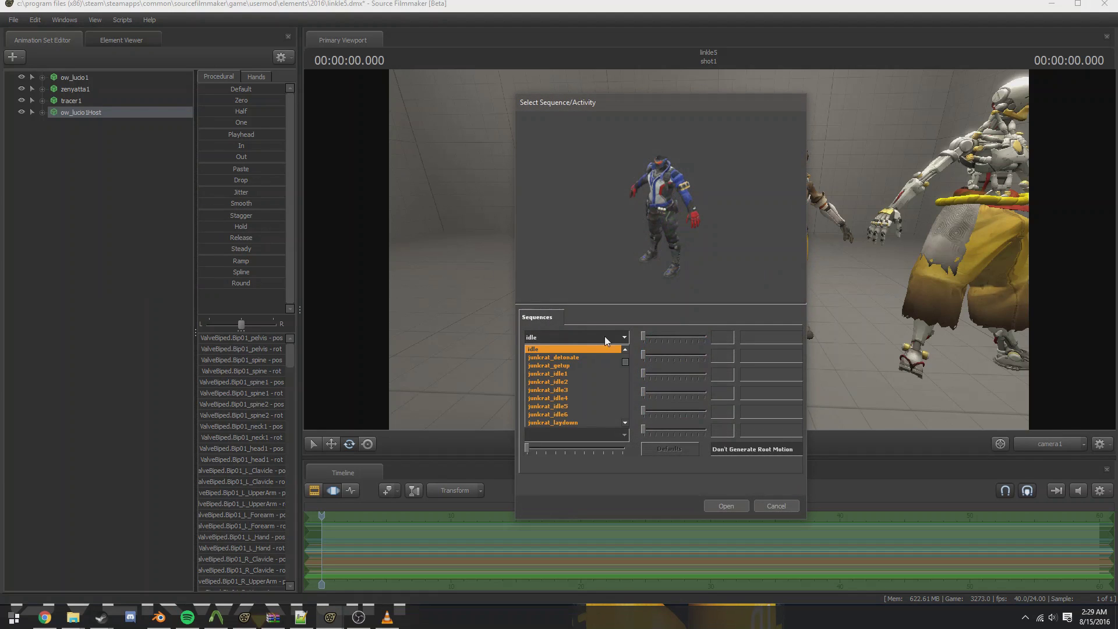
drag(626, 362, 631, 393)
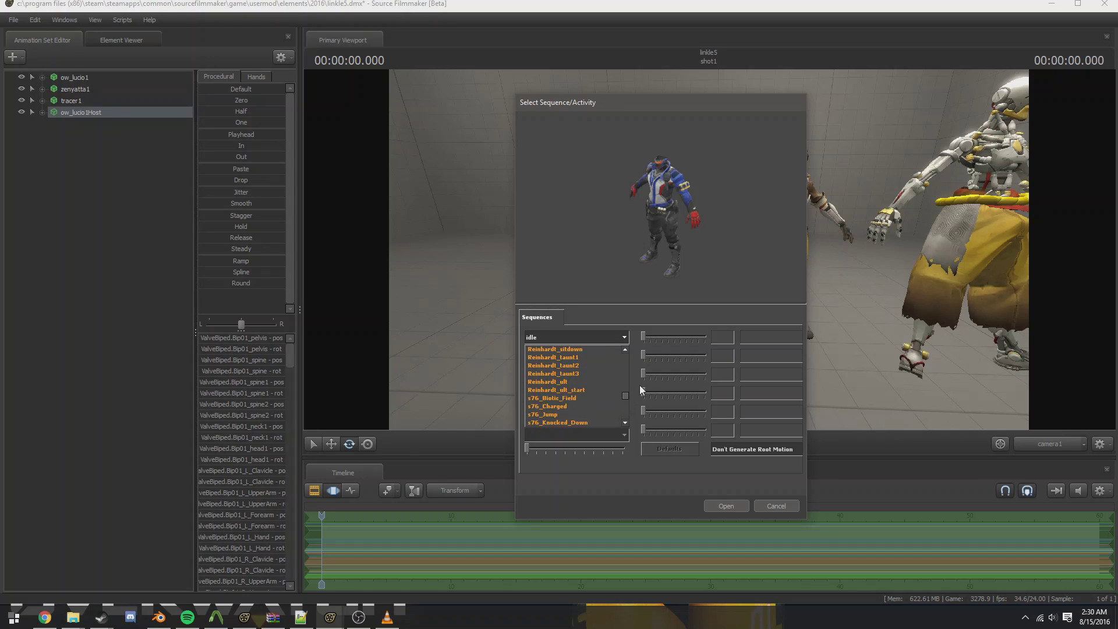
mouse_move(640, 386)
mouse_down()
mouse_move(627, 359)
mouse_move(628, 400)
mouse_up()
click(608, 372)
click(609, 337)
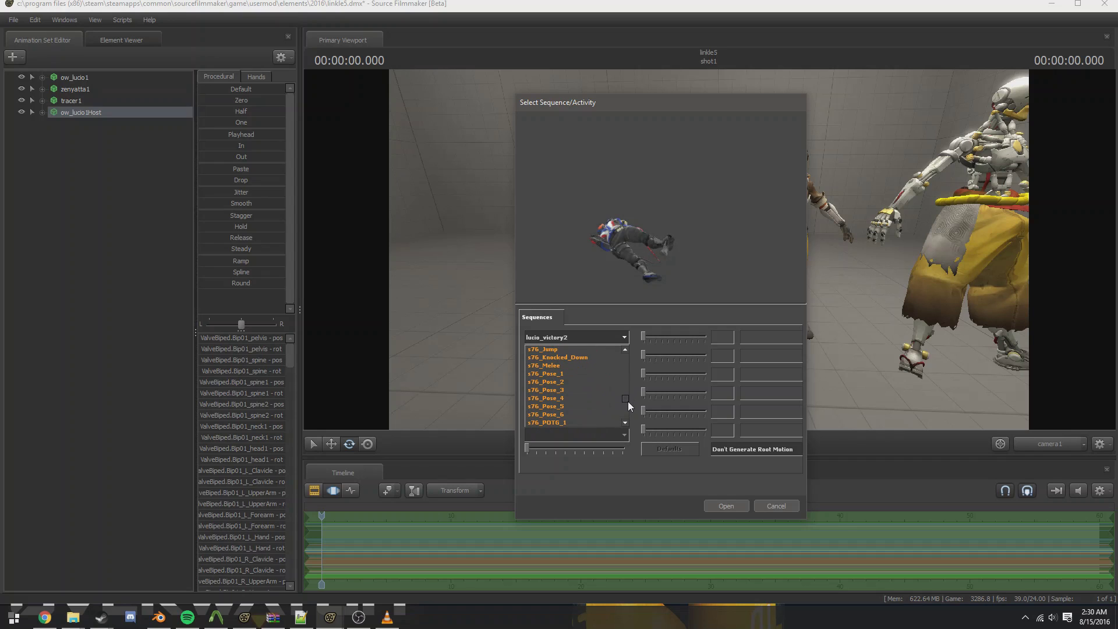
click(567, 381)
click(573, 337)
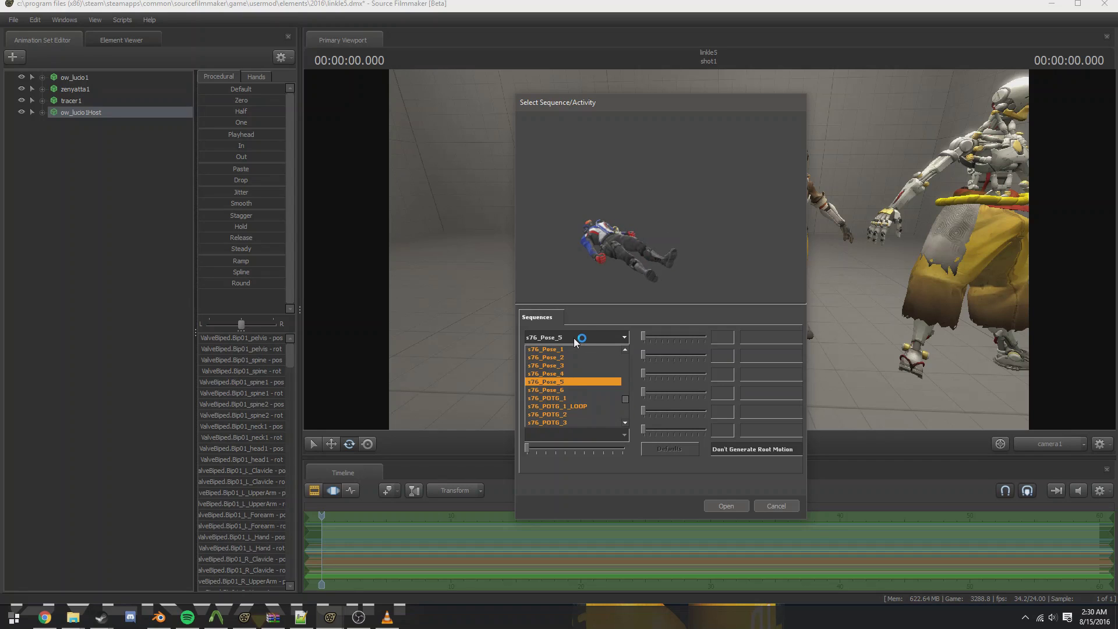
Browse the s76 run sequences, including s76_Run_jump2 and s76_Run_Jump, and import one onto ow_lucio1Host
scroll(600, 386, down, 2)
click(567, 391)
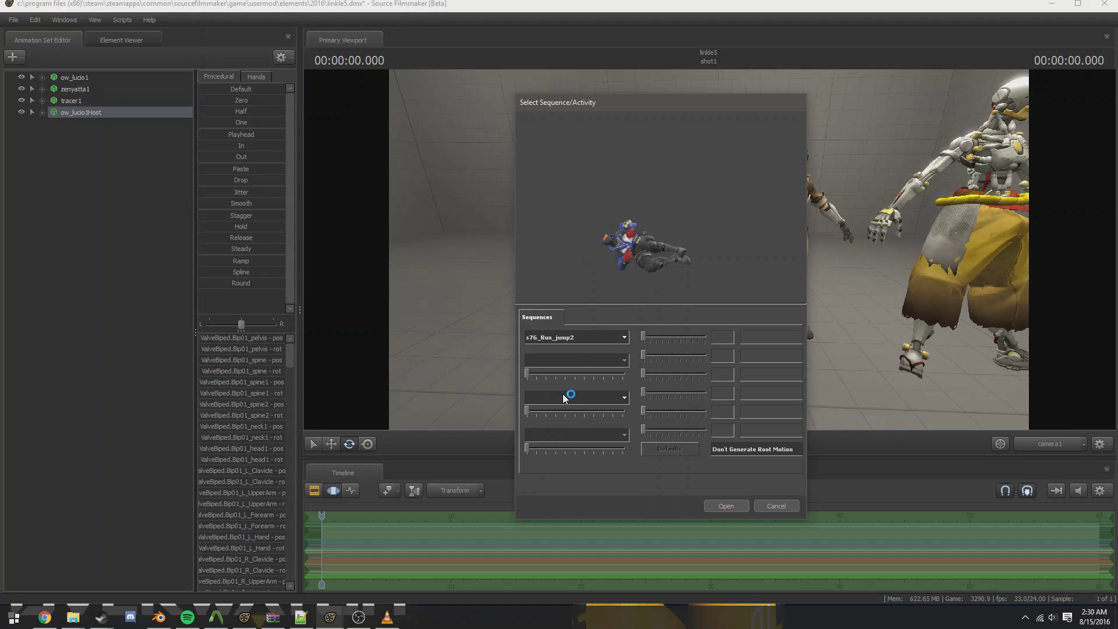
key(Up)
key(Up)
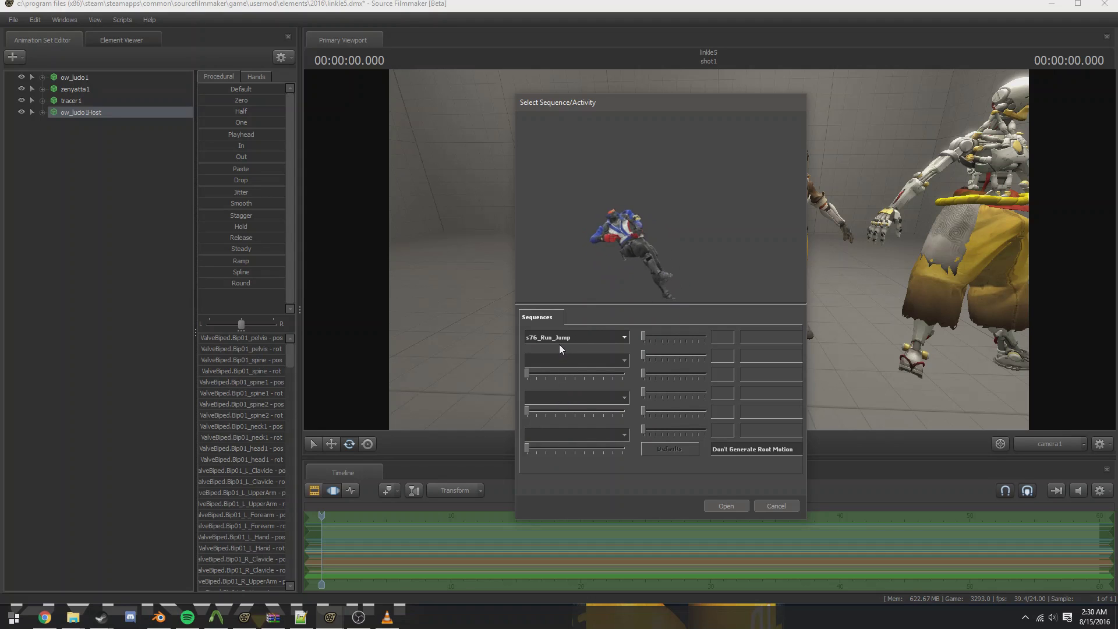
scroll(559, 344, up, 2)
key(Return)
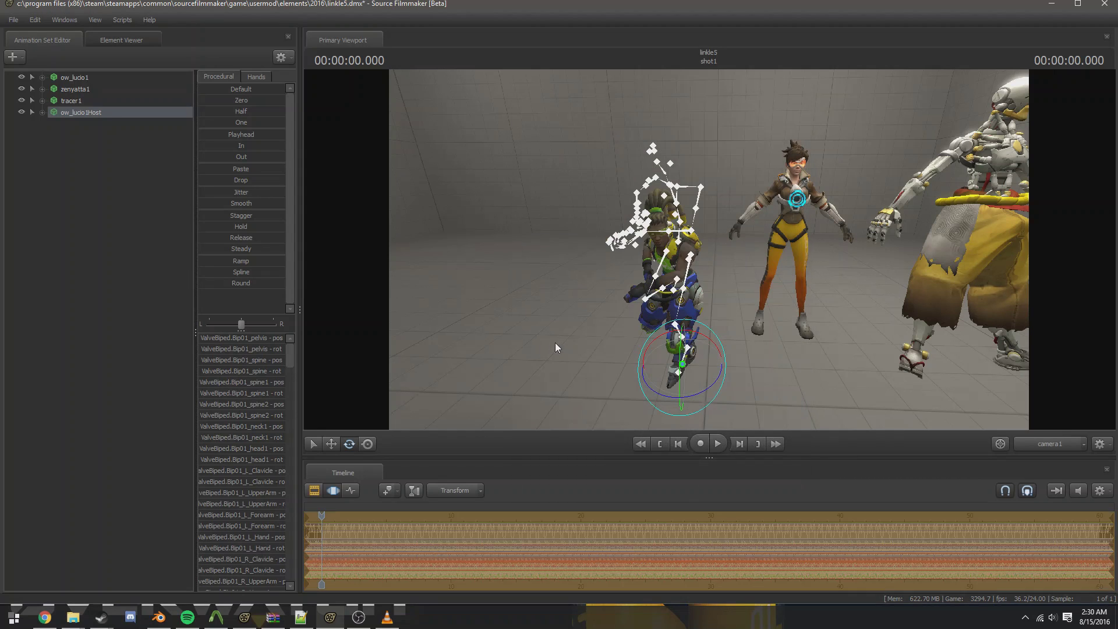
Play back Lucio's imported animation and watch it from several camera angles
click(180, 315)
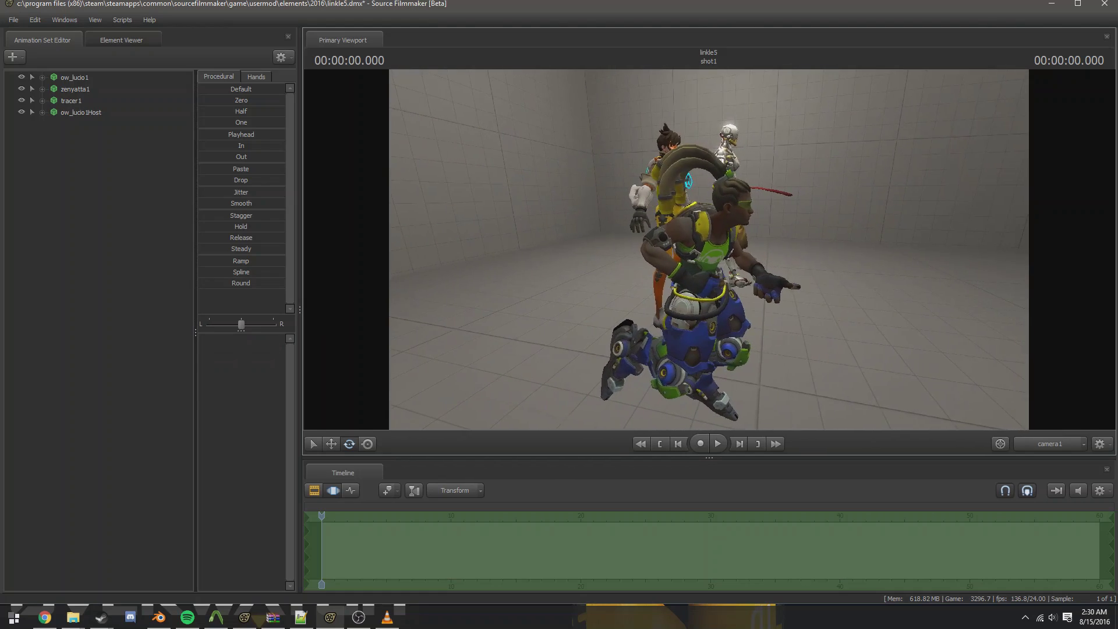
key(space)
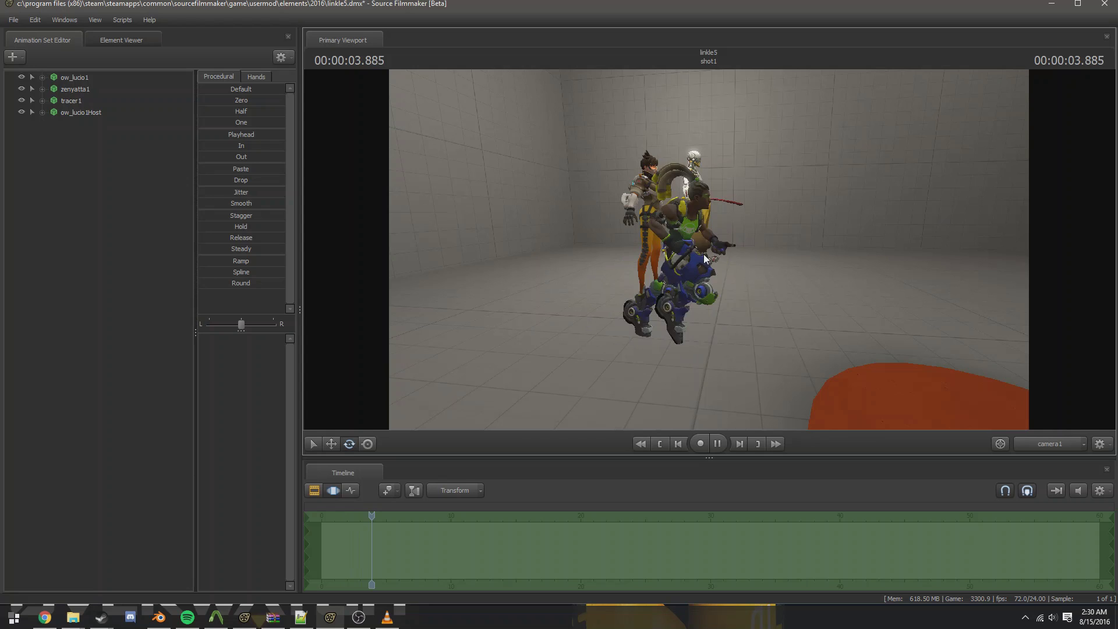
mouse_move(708, 249)
mouse_down()
mouse_move(641, 249)
mouse_move(709, 249)
mouse_up()
key(ctrl)
right_click(78, 115)
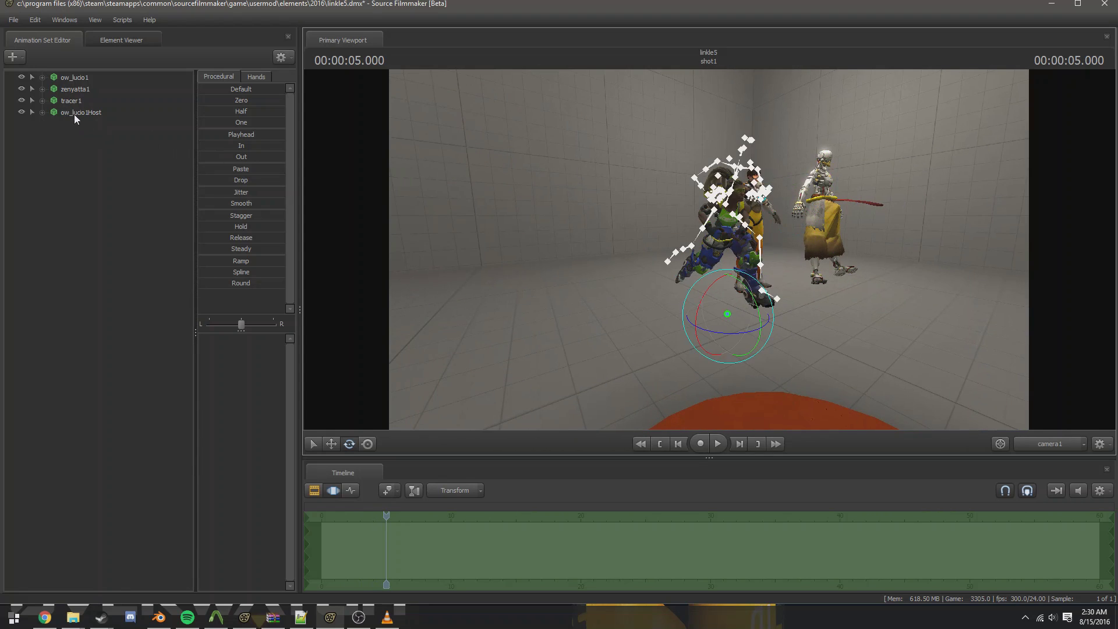
click(43, 149)
key(w)
drag(708, 249, 681, 249)
key(space)
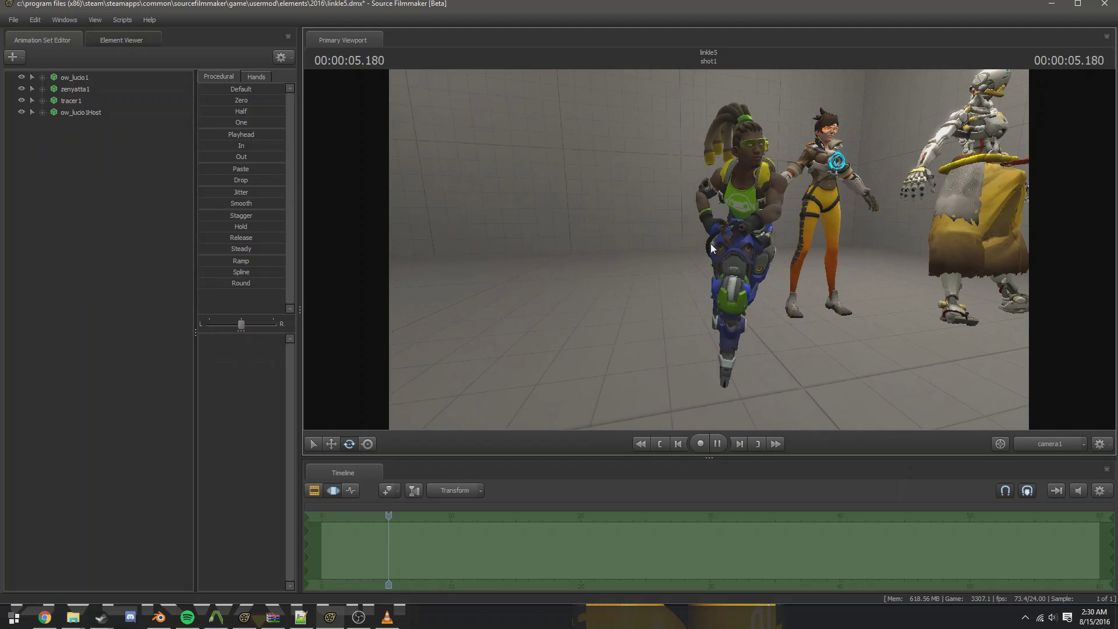
key(space)
right_click(78, 109)
mouse_move(119, 211)
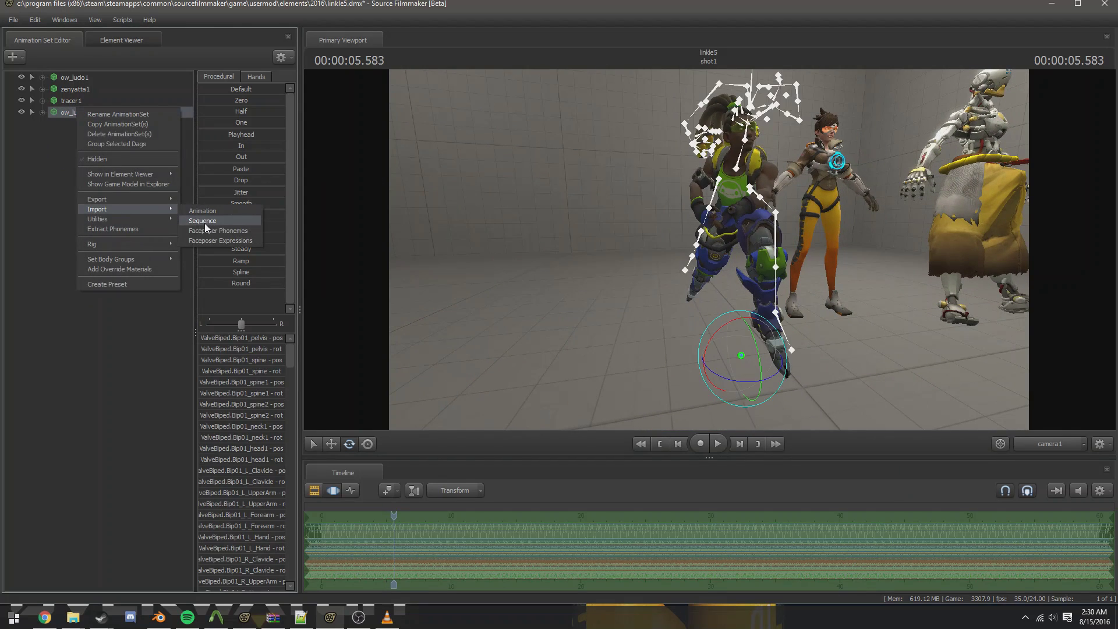
click(30, 195)
Add the player\hwm\scout.mdl model to the scene, filtering the model list by hwm\scout
right_click(42, 178)
click(85, 204)
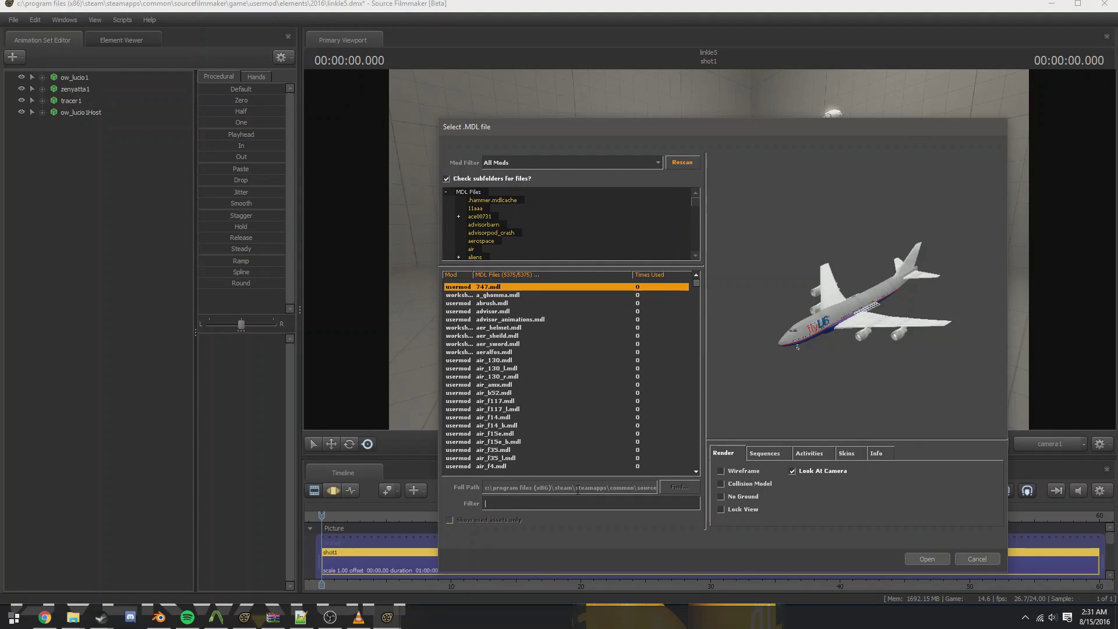
text(hwm\sc)
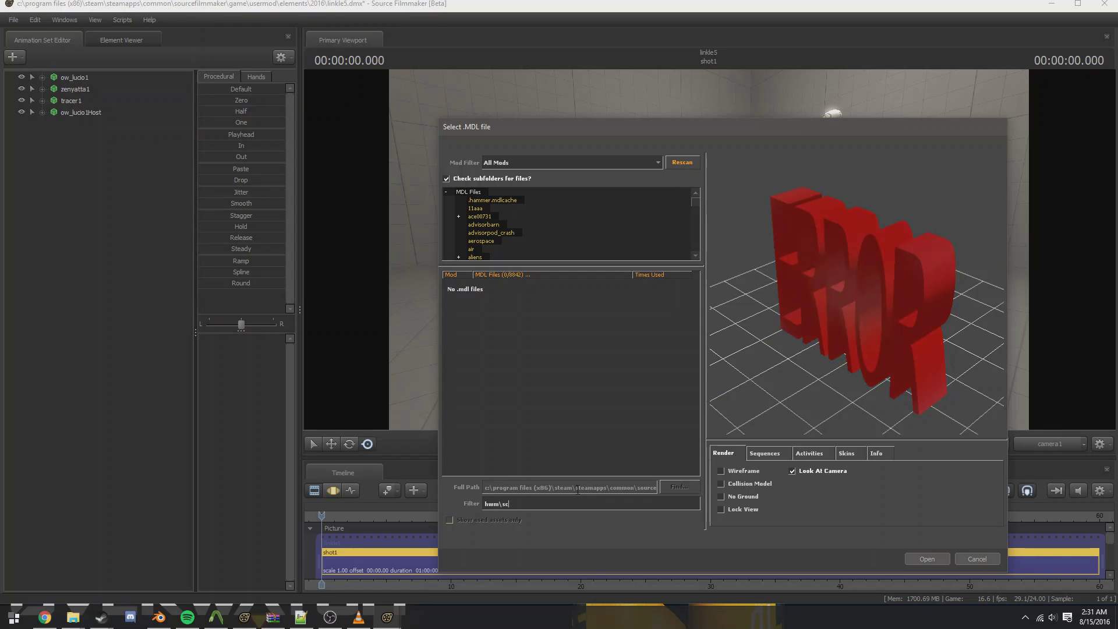
text(out)
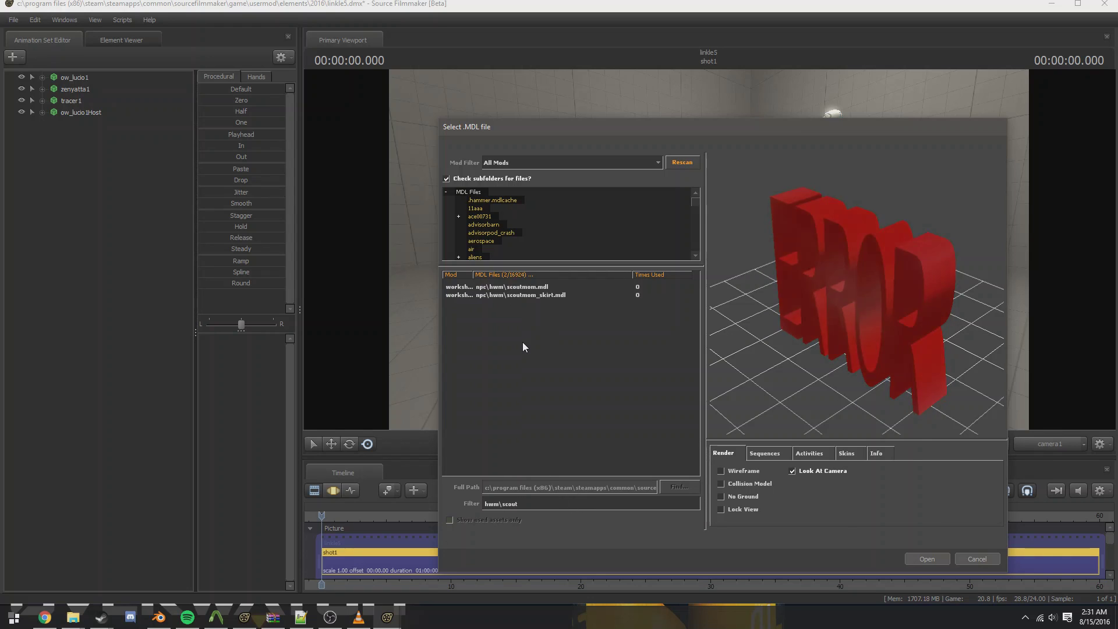
click(538, 295)
click(532, 303)
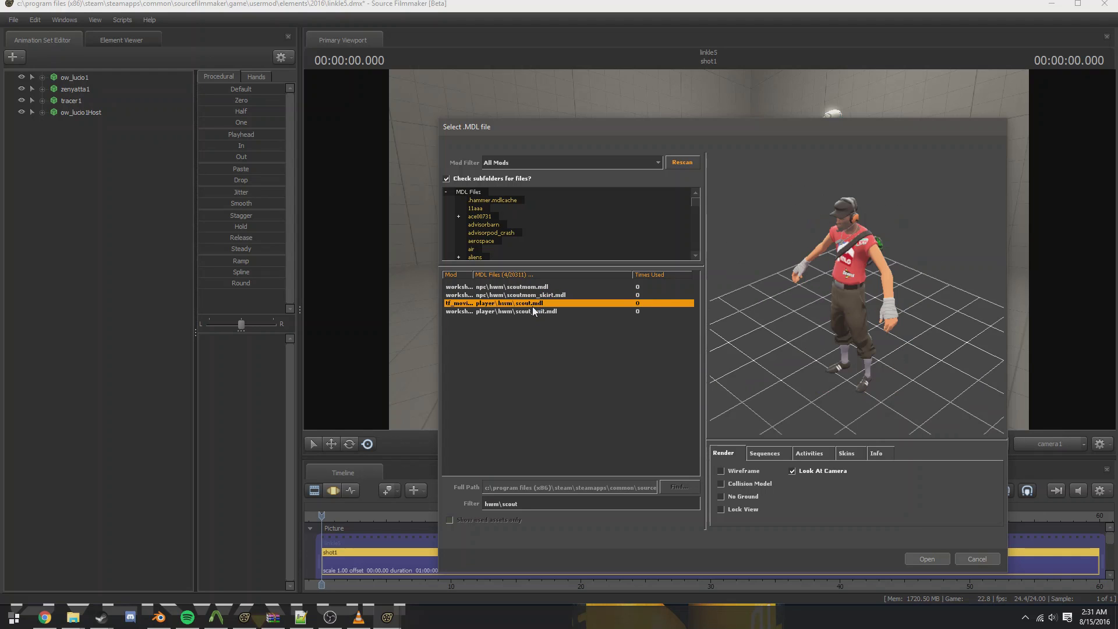
double_click(531, 306)
Select the scout1 animation set and move Scout sideways onto open floor, clear of the other characters
click(88, 121)
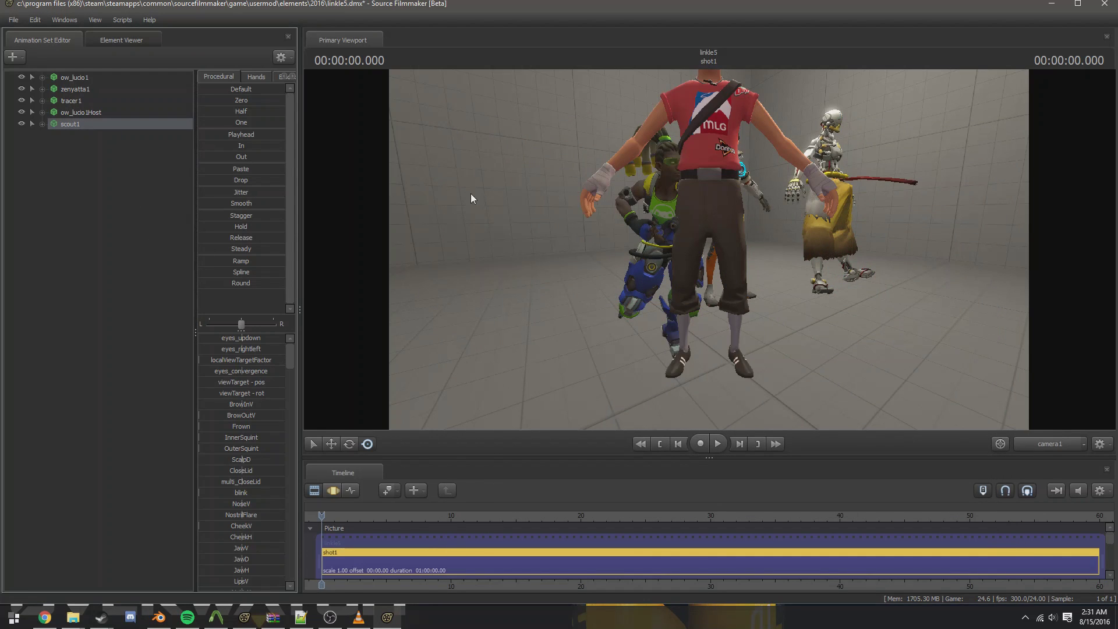
drag(471, 194, 703, 250)
key(s)
click(333, 490)
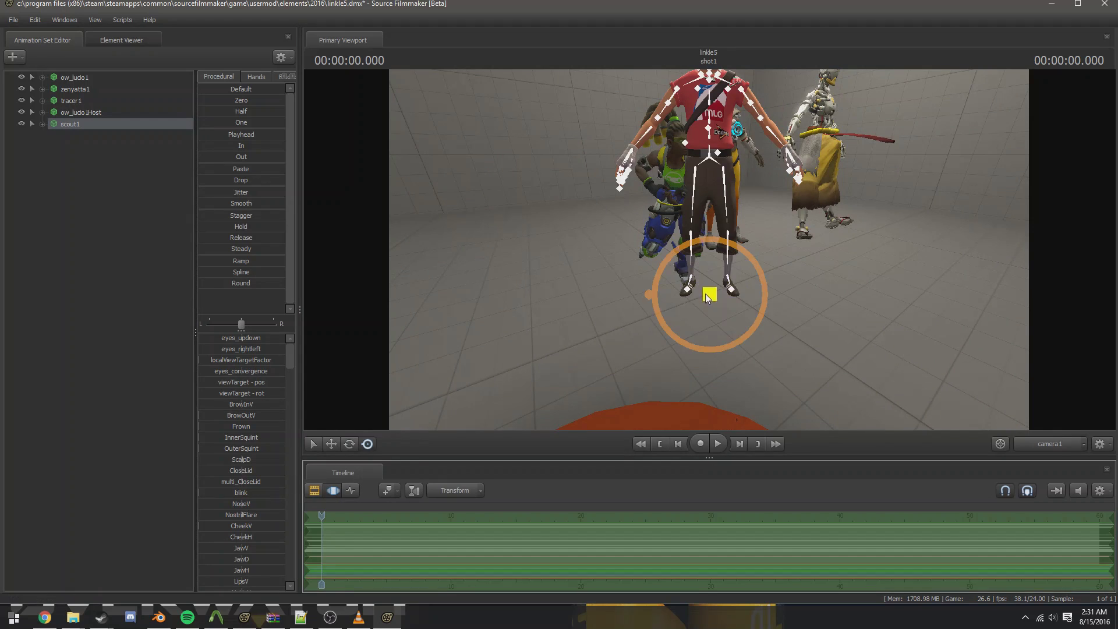
drag(704, 293, 583, 291)
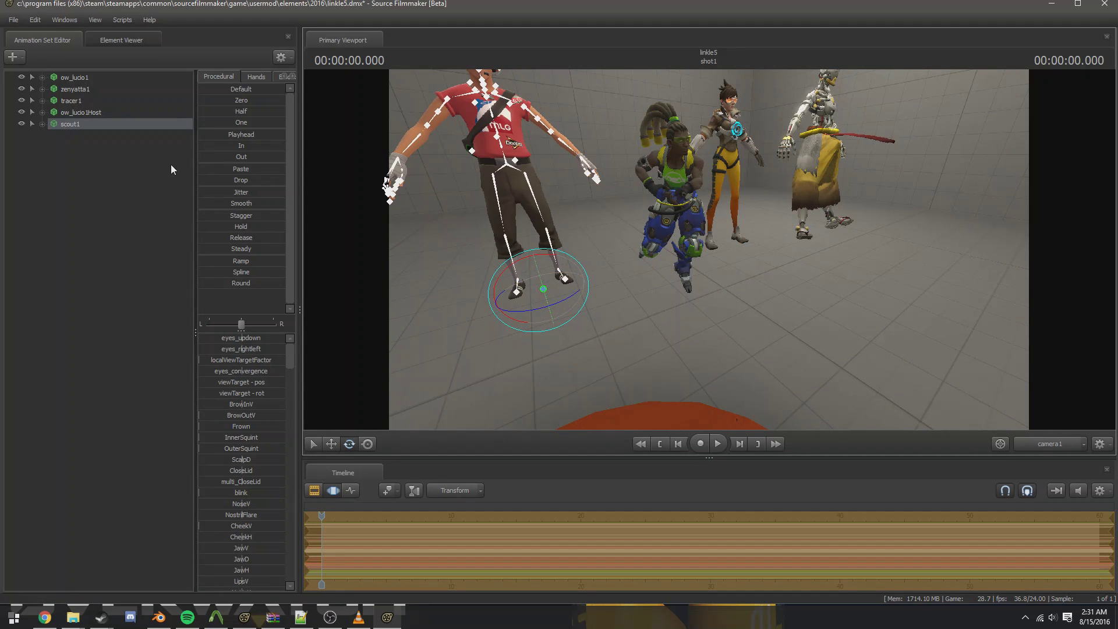
Examine scout1's bone naming by expanding its Body group and selecting bip_pelvis, leaving the set collapsed
right_click(100, 126)
mouse_move(142, 229)
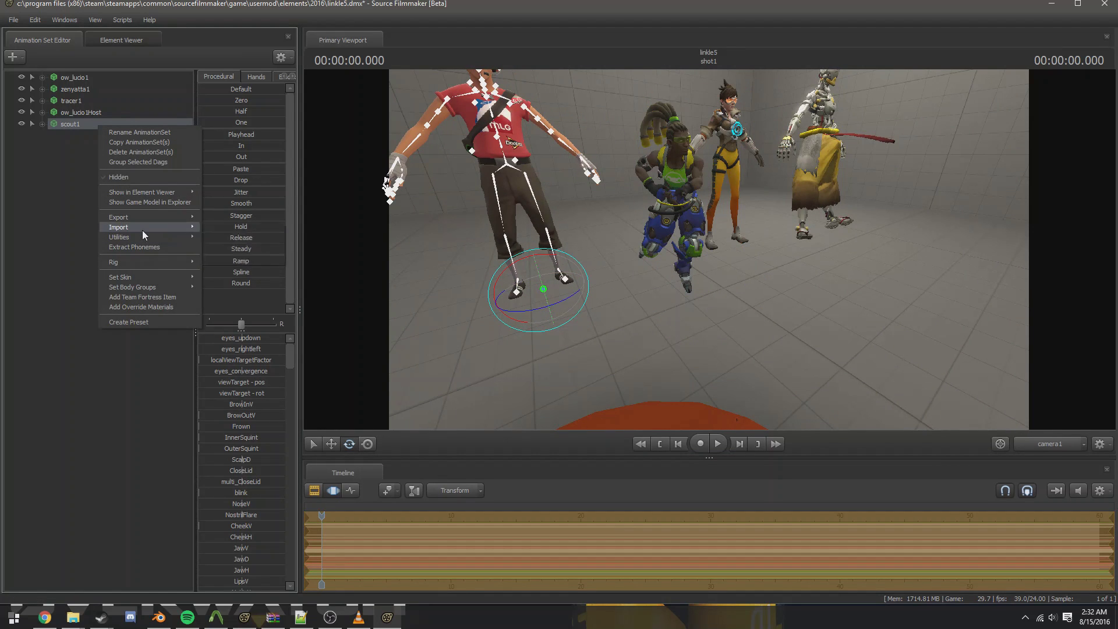
mouse_move(138, 263)
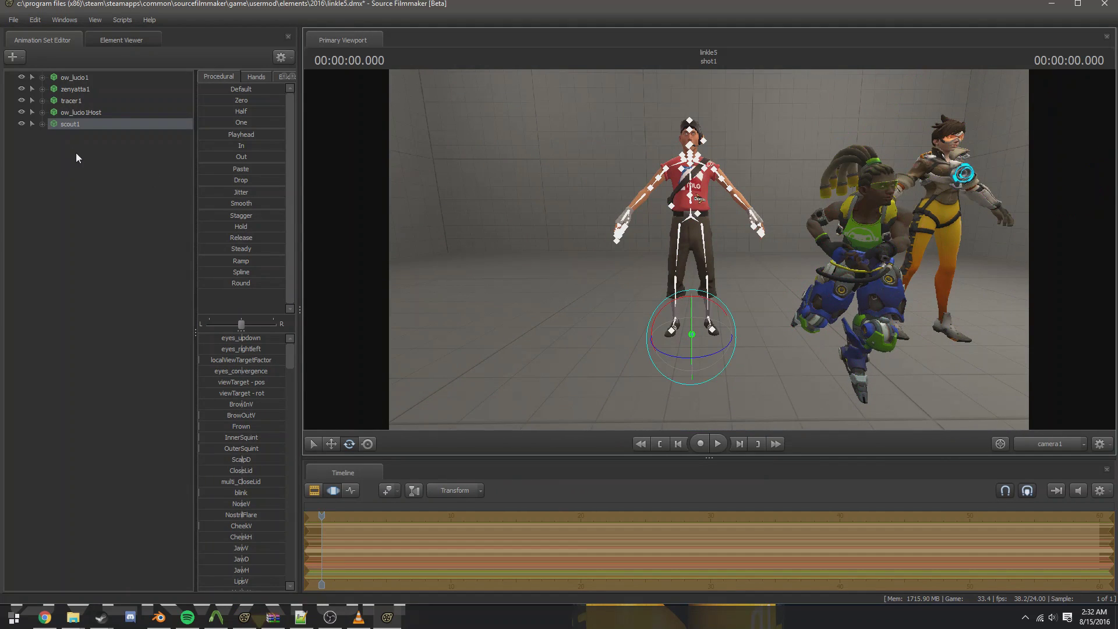
click(43, 125)
click(53, 147)
click(87, 171)
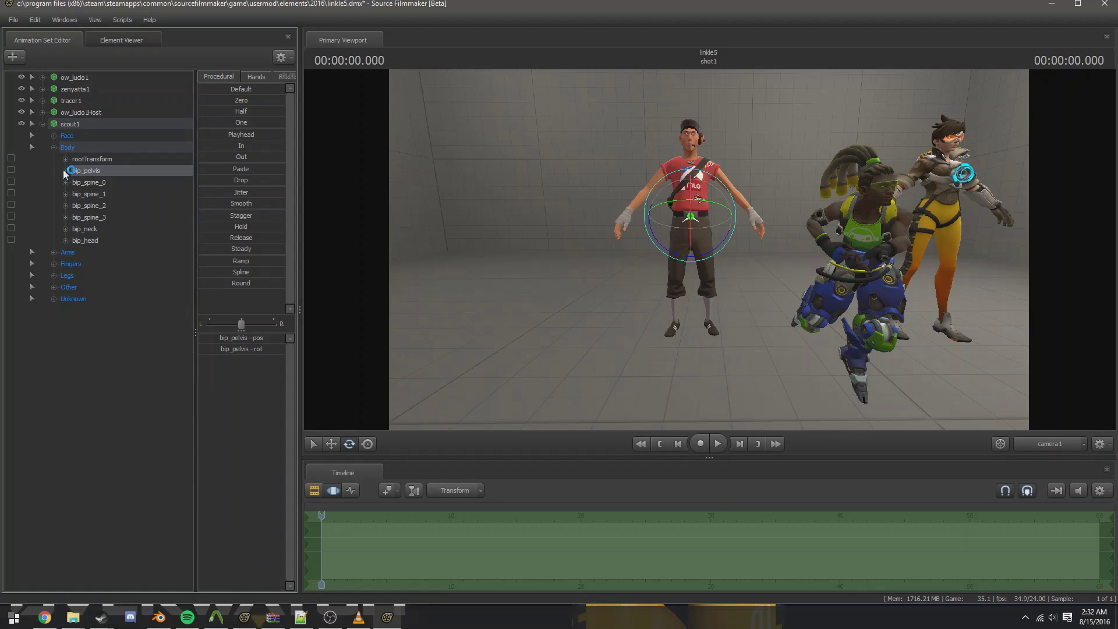
click(43, 125)
Apply the overwatch_animations_bip rig script to scout1
right_click(84, 123)
mouse_move(119, 260)
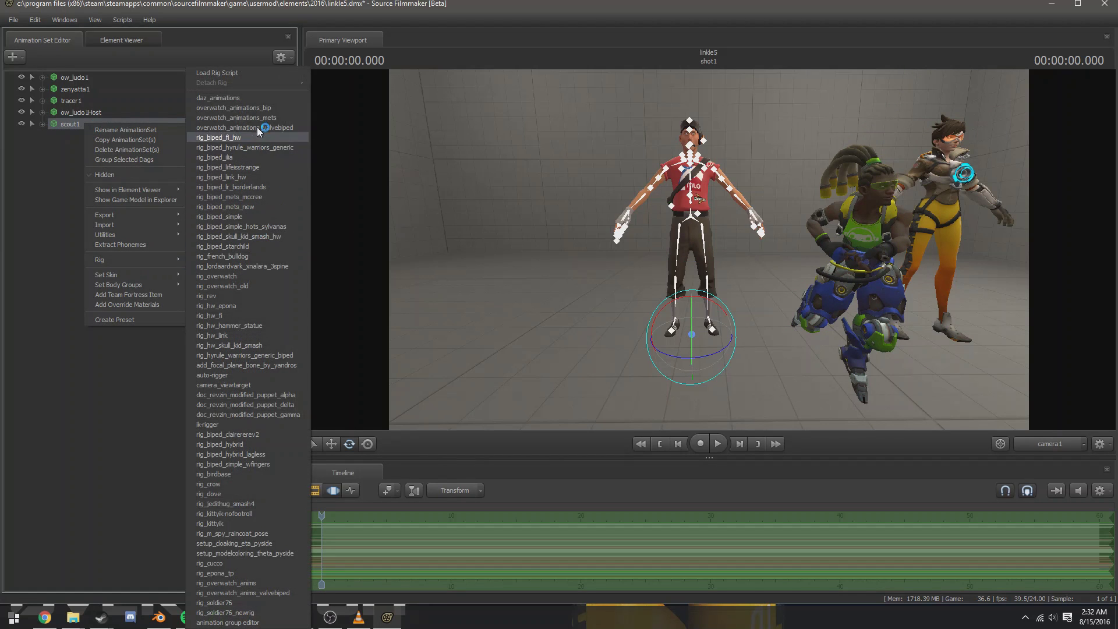
click(260, 108)
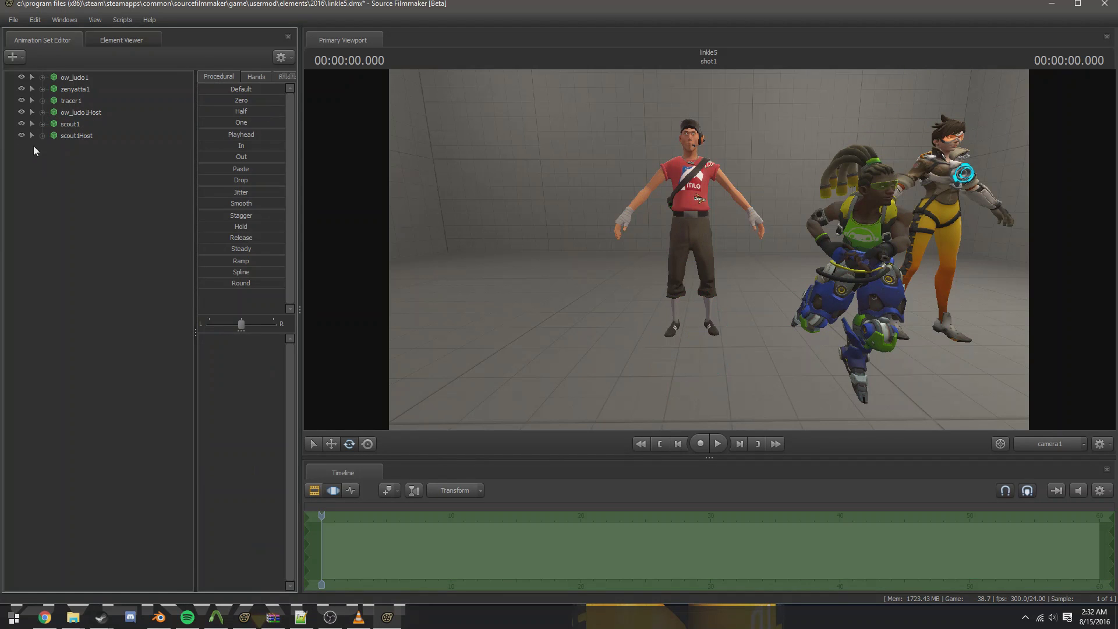
click(84, 133)
click(72, 124)
right_click(72, 123)
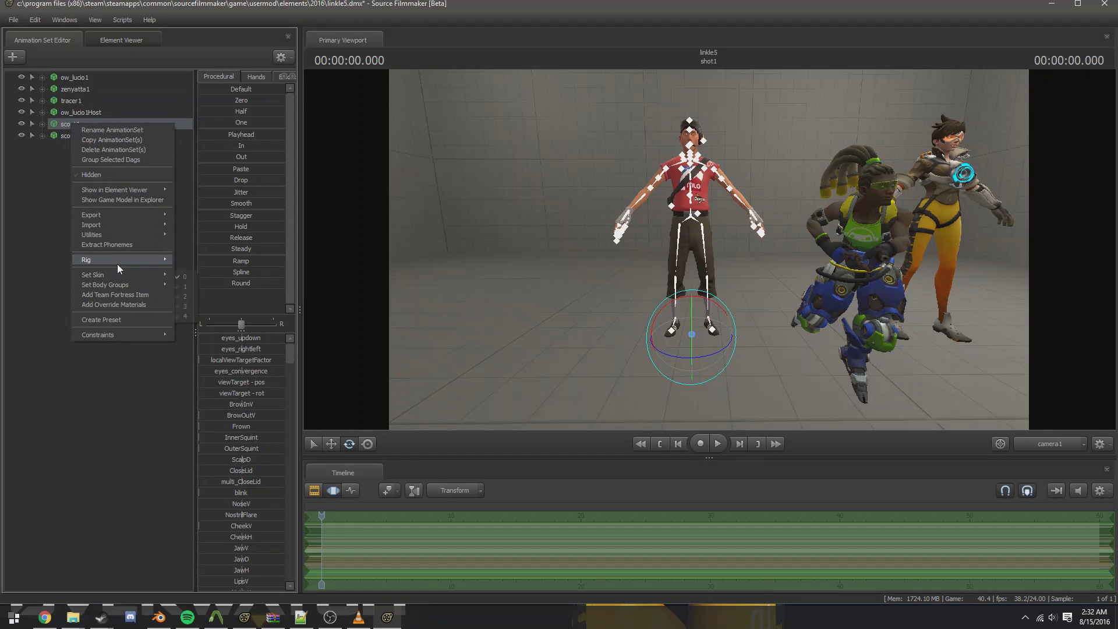
mouse_move(136, 271)
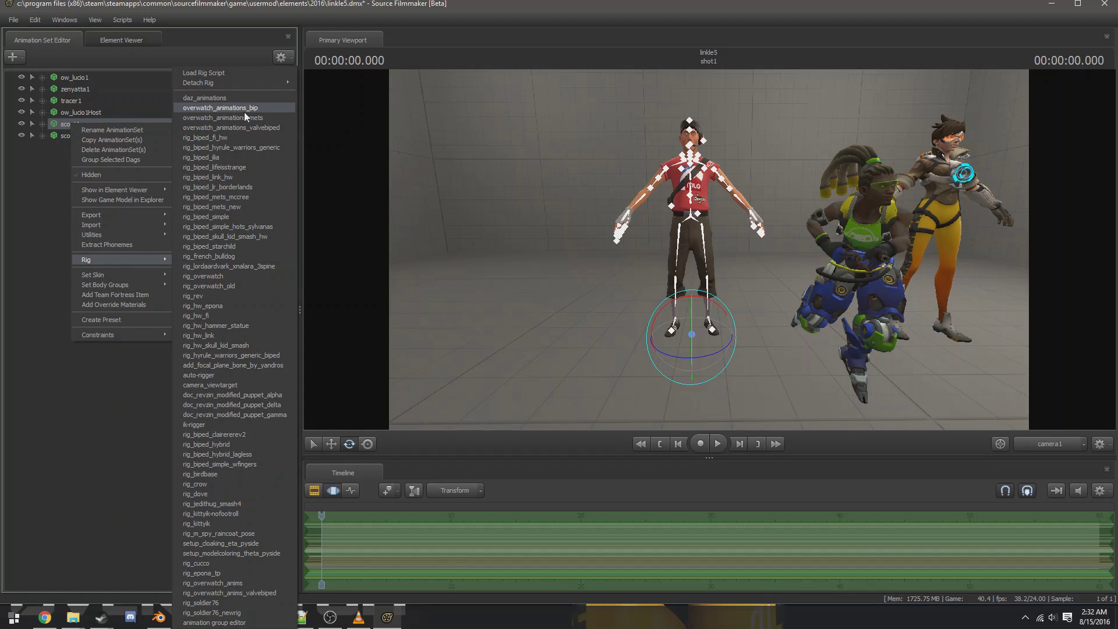
click(244, 111)
Start a sequence import for scout1Host and preview the tracer_laugh sequence
right_click(70, 135)
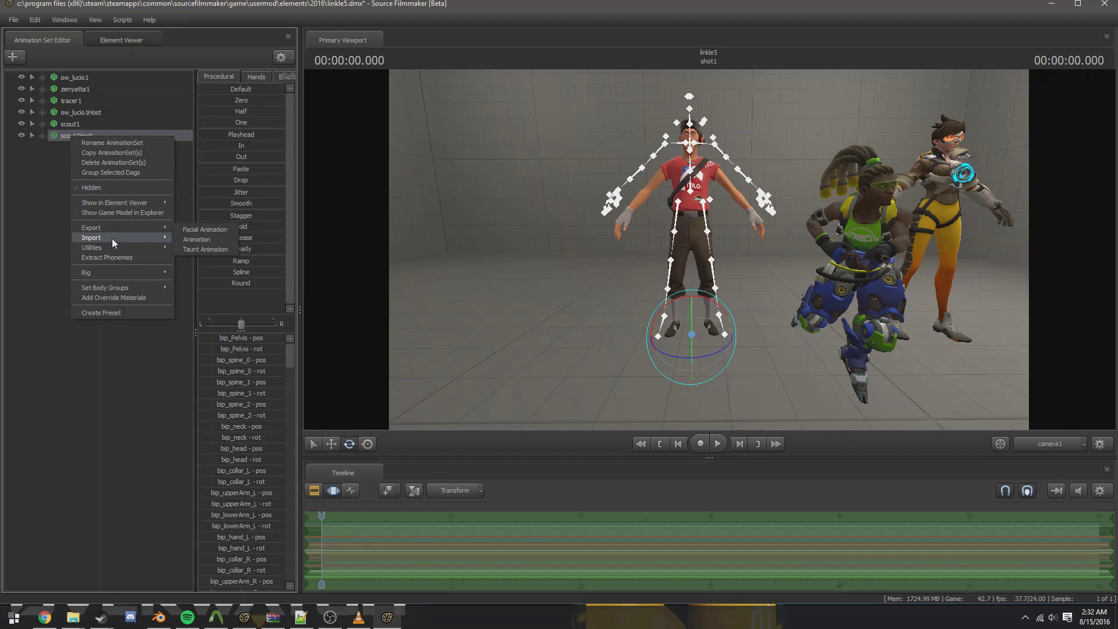
mouse_move(111, 239)
click(212, 247)
click(593, 337)
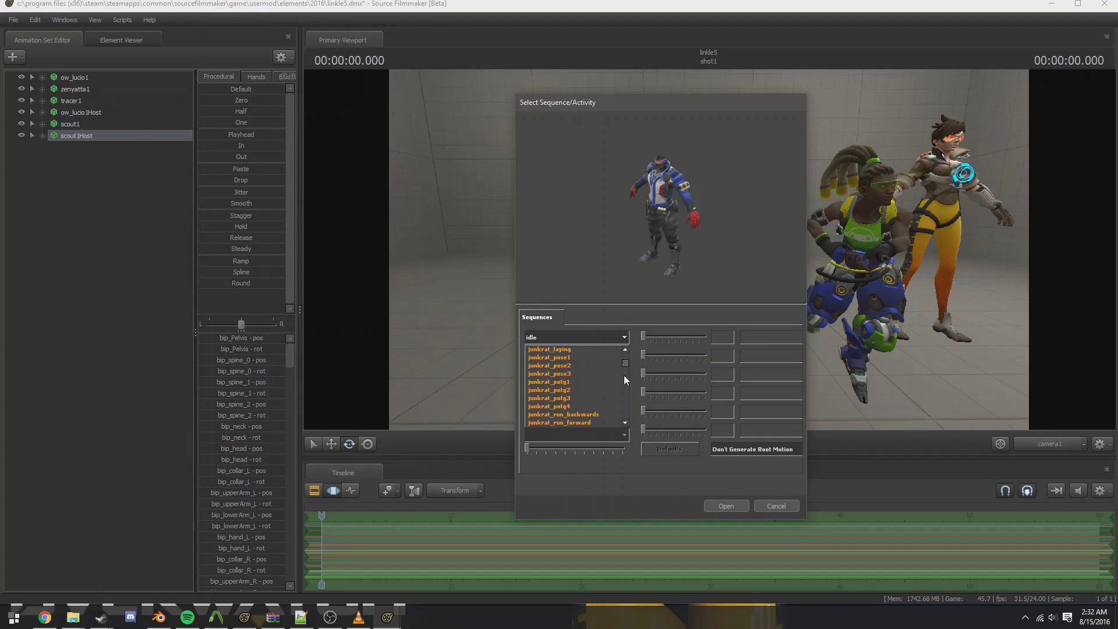
drag(627, 365, 626, 402)
click(568, 381)
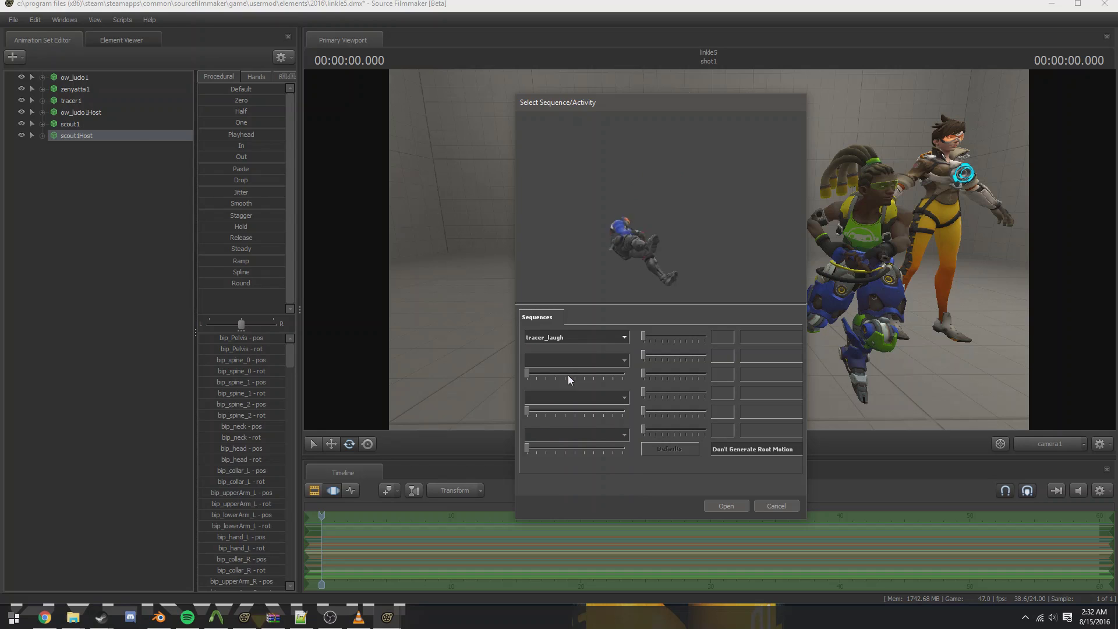
Browse the Tracer and Widowmaker sequences, choose tracer_melee1 and import it onto scout1Host
click(573, 337)
click(573, 337)
click(589, 338)
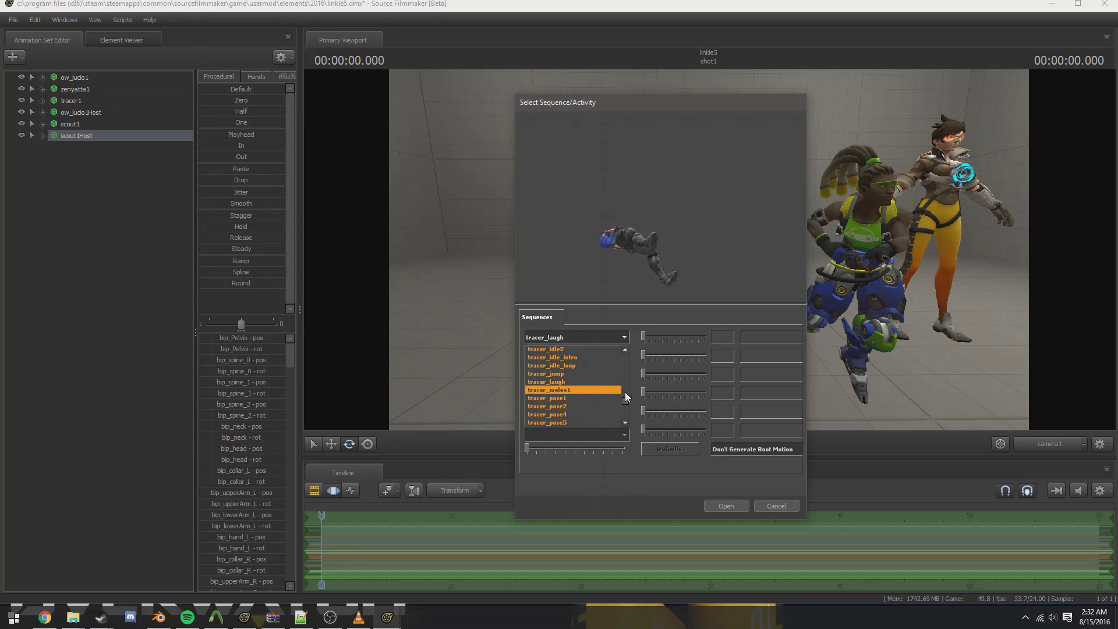
scroll(625, 396, up, 3)
scroll(624, 406, down, 3)
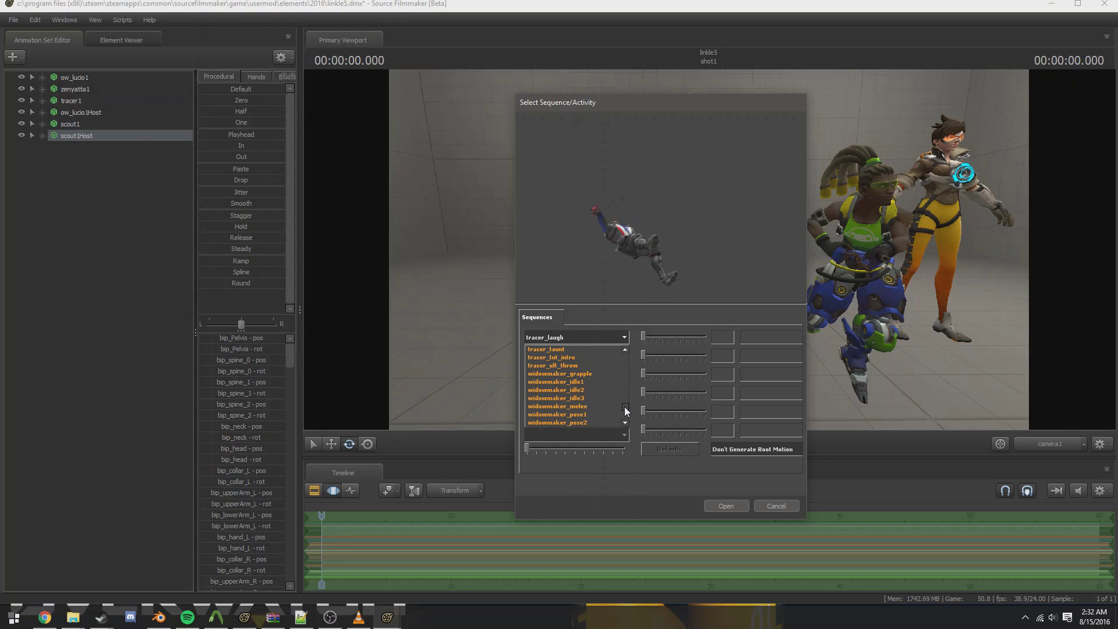
scroll(580, 363, up, 1)
click(579, 356)
click(575, 336)
click(575, 335)
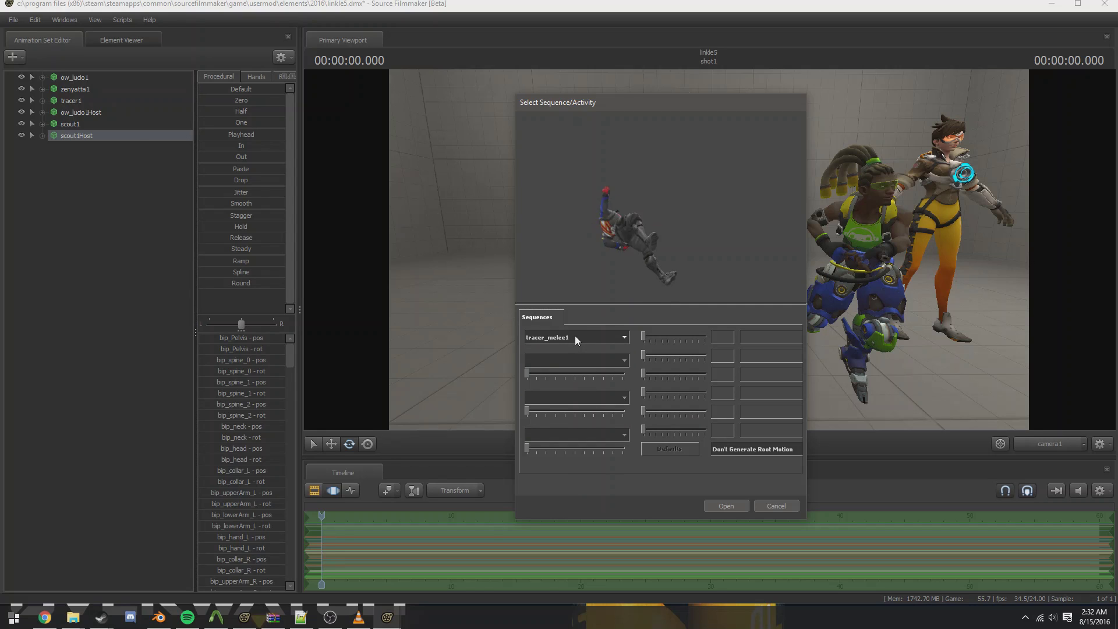
key(Return)
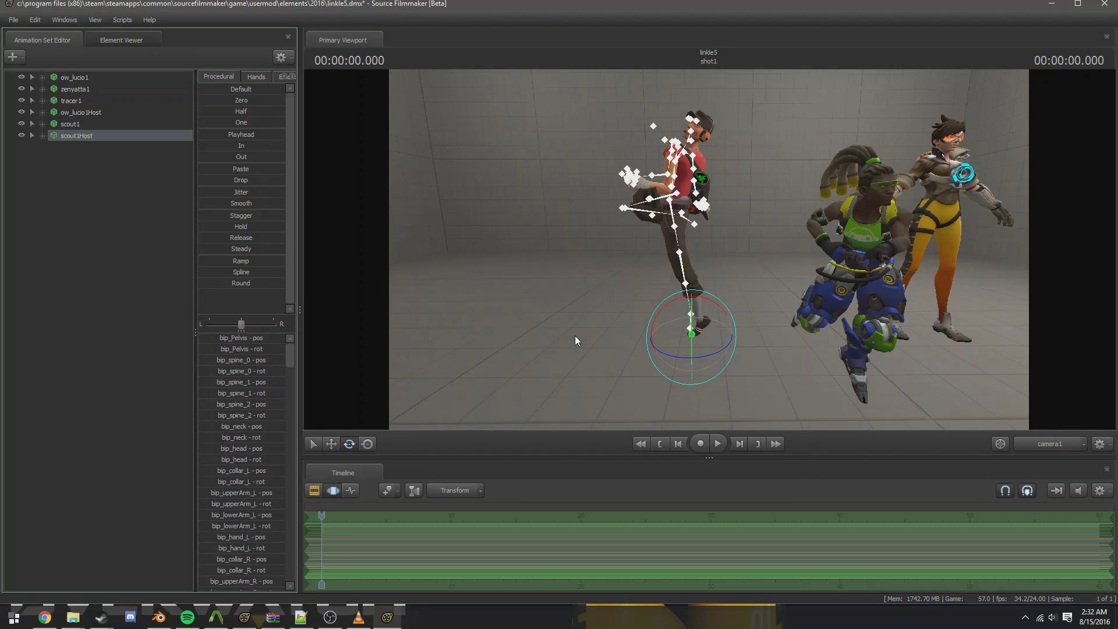
Examine Scout's imported melee pose up close from several camera angles
click(124, 331)
drag(642, 251, 643, 251)
key(w)
key(ctrl)
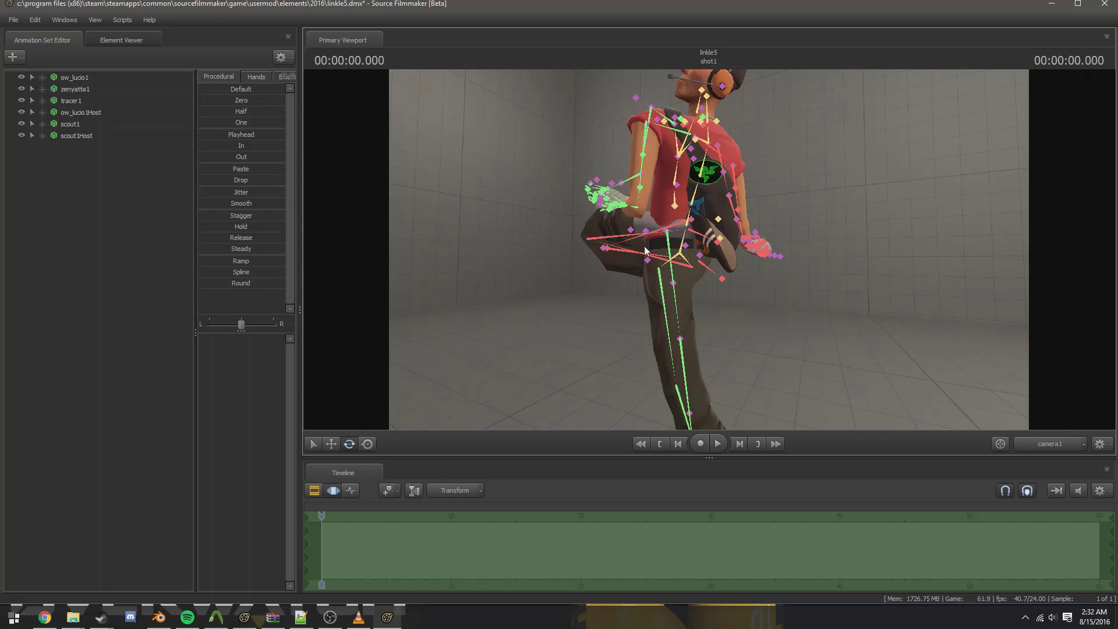
drag(471, 250, 646, 250)
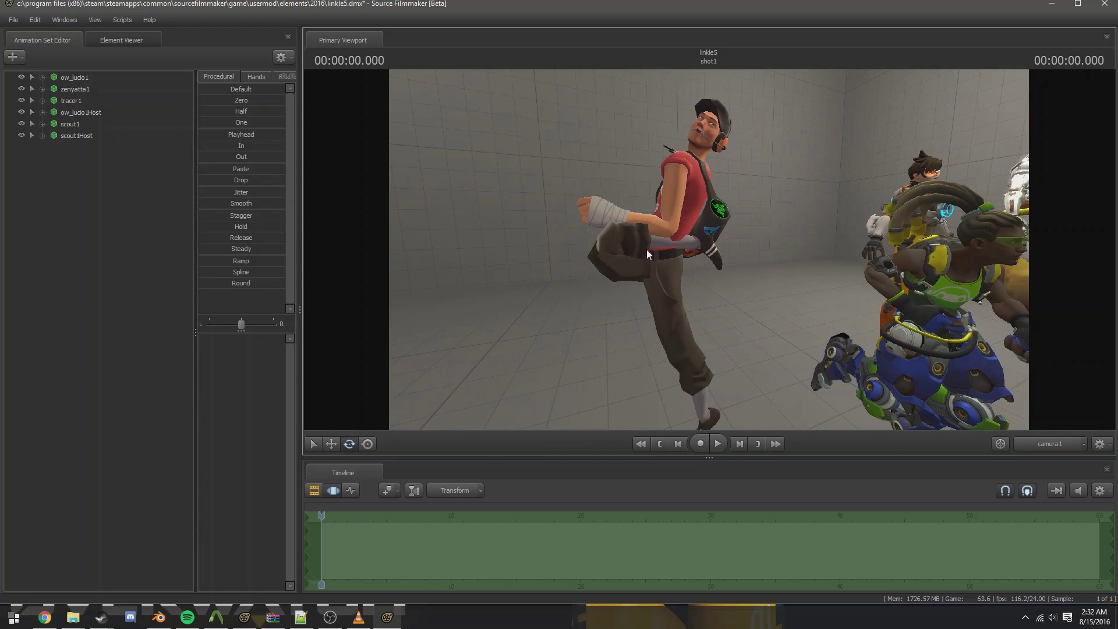
Import the lucio_taunt5 sequence onto scout1Host
right_click(65, 136)
mouse_move(105, 237)
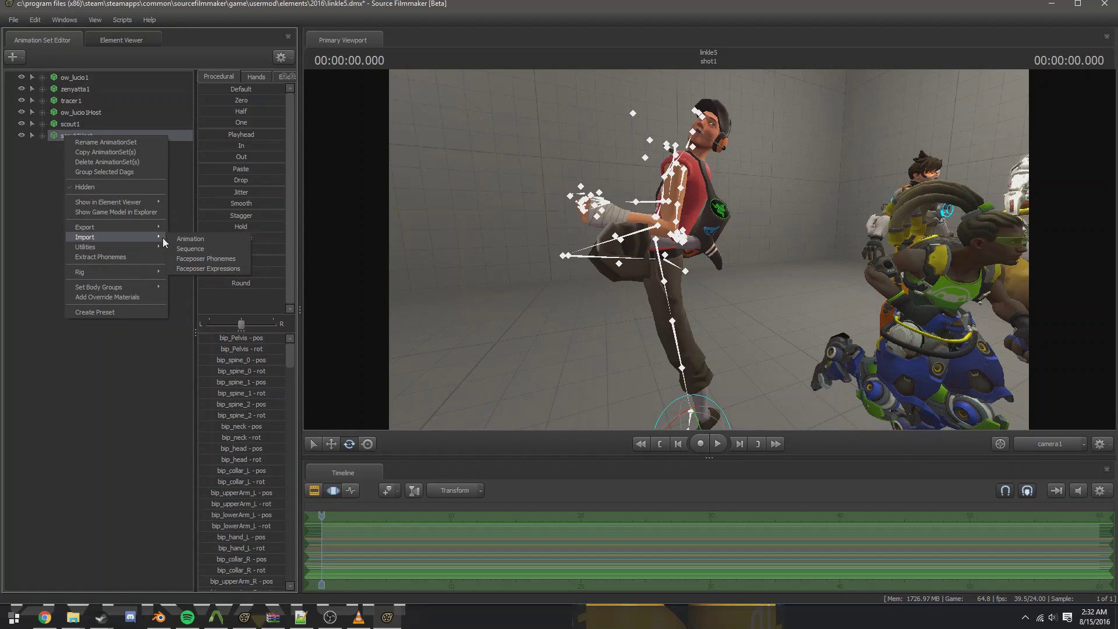
click(203, 250)
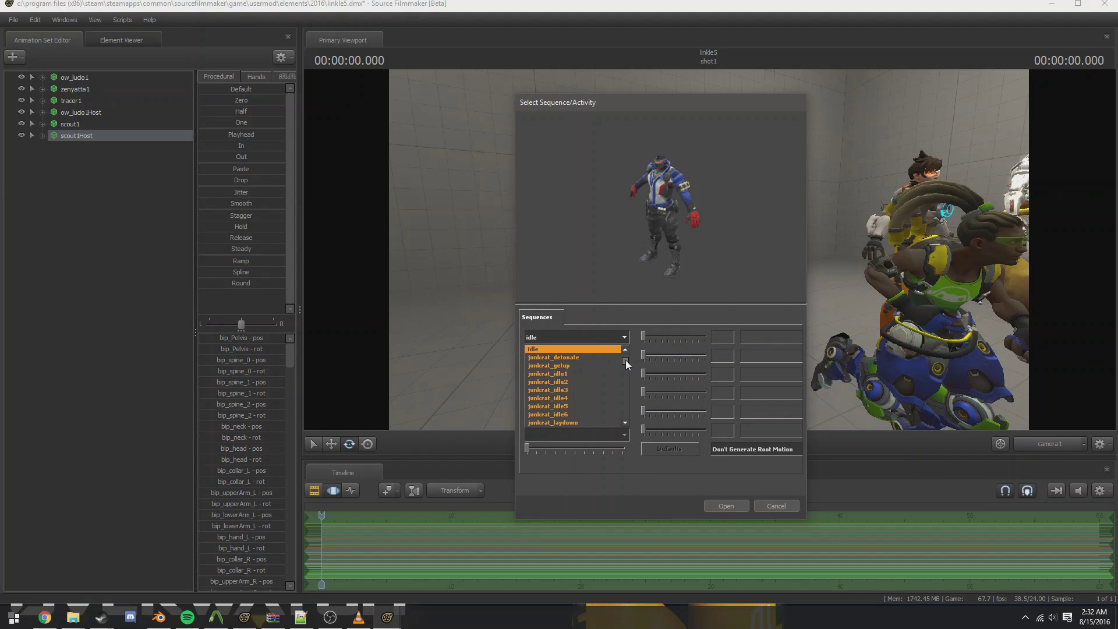
drag(625, 359, 620, 372)
click(572, 366)
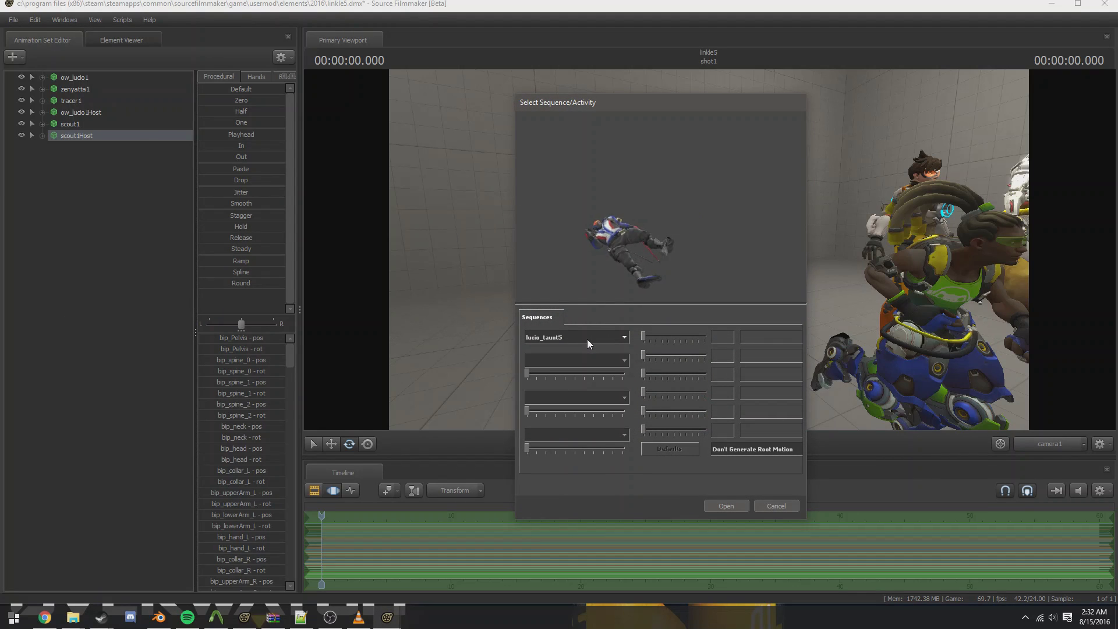
key(Return)
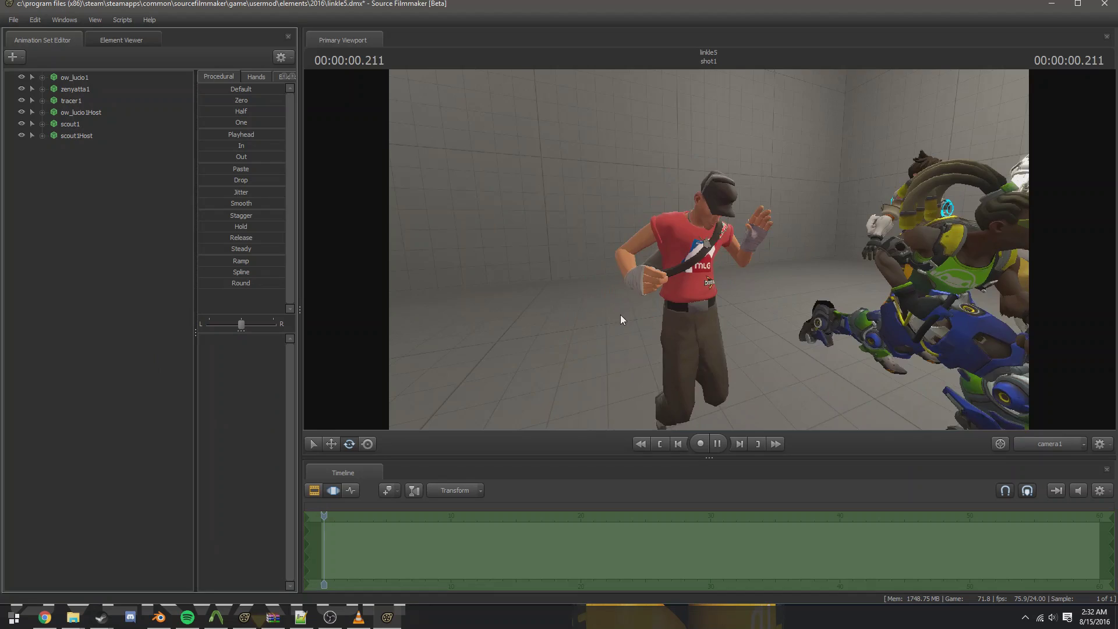
Play and pause Scout's taunt, and raise scout1Host slightly so his feet sit above the floor
drag(620, 314, 725, 226)
key(space)
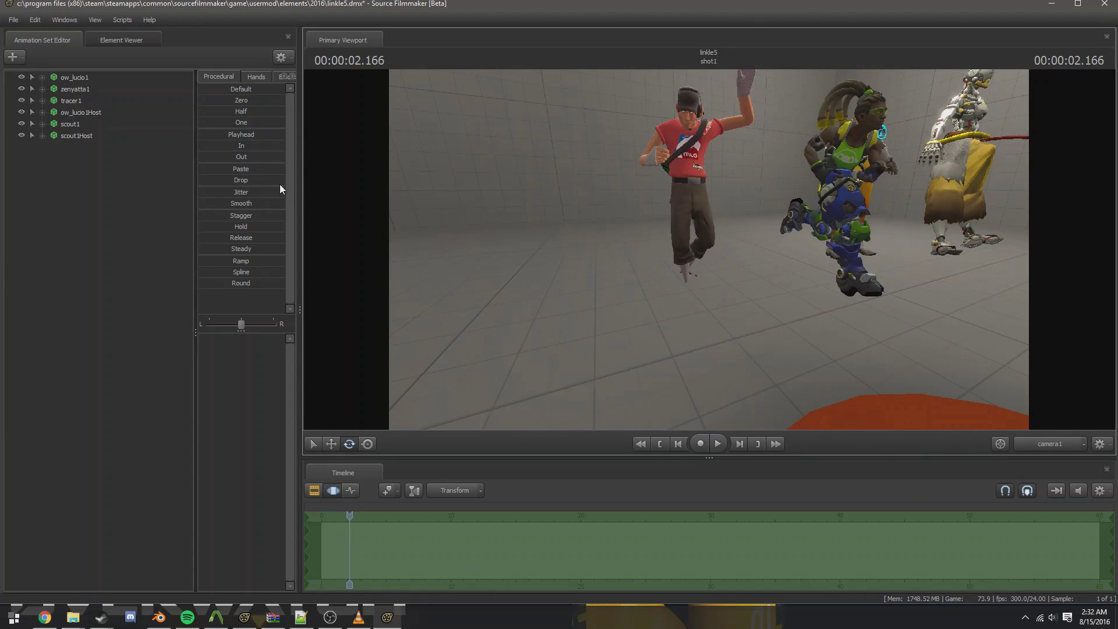
click(75, 135)
click(693, 246)
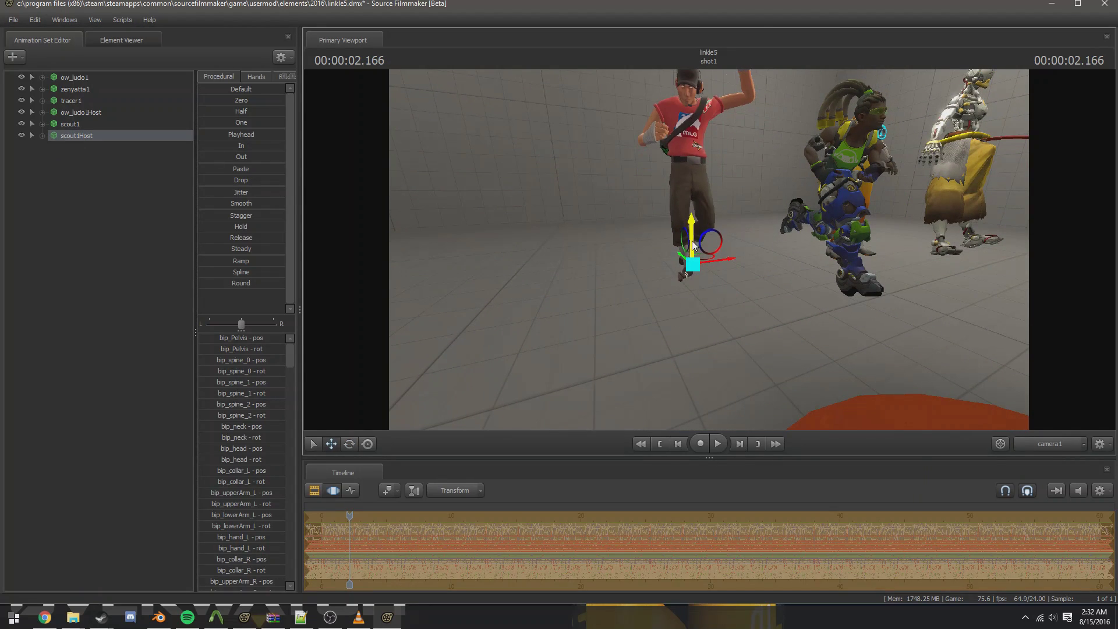
Resume Scout's animation and inspect his feet and leg bones from close and distant camera angles
key(space)
click(172, 257)
drag(672, 274, 708, 250)
key(w)
key(ctrl)
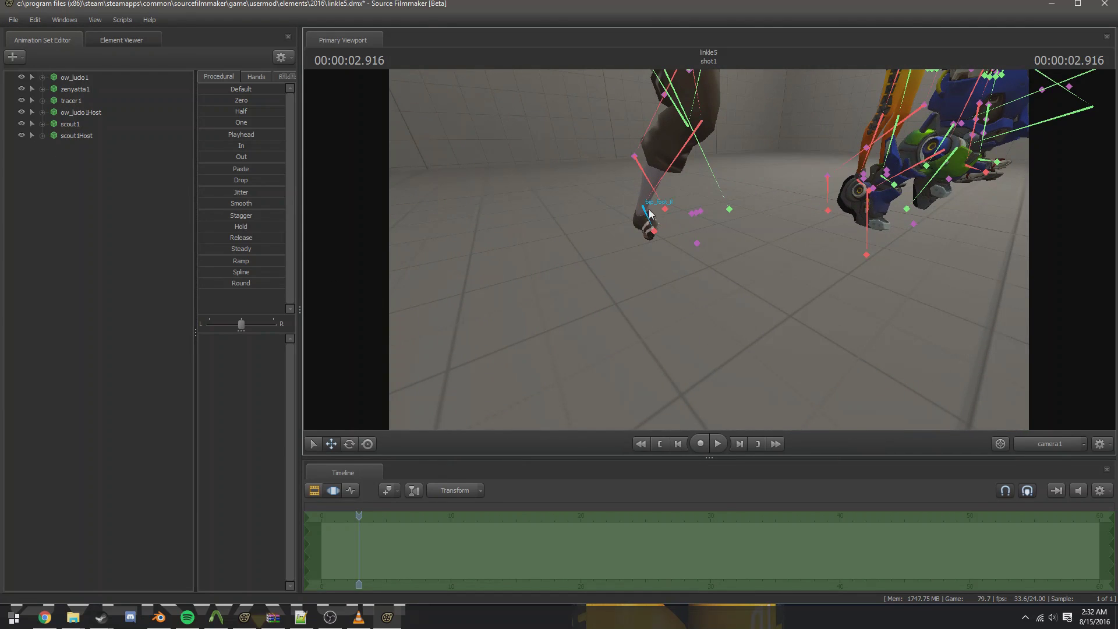
key(w)
drag(650, 209, 710, 224)
key(ctrl)
drag(829, 181, 526, 242)
key(s)
Start a sequence import on scout1Host and preview the Reinhardt_pose3 and Reinhardt_getup sequences
right_click(77, 139)
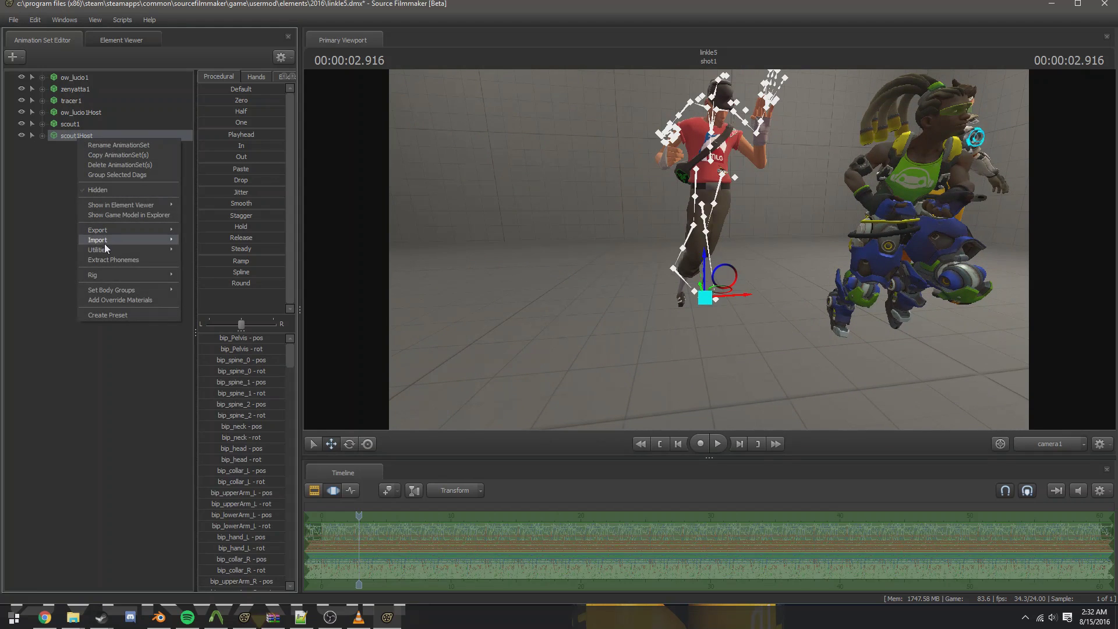
mouse_move(172, 243)
click(212, 244)
click(624, 337)
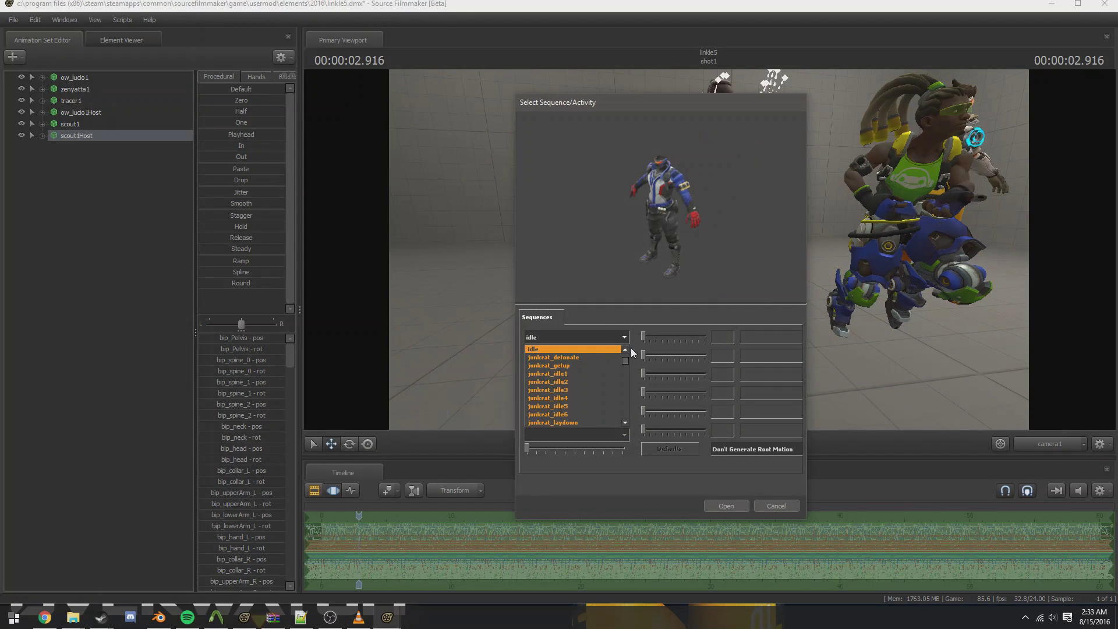
scroll(582, 372, down, 10)
scroll(627, 382, up, 5)
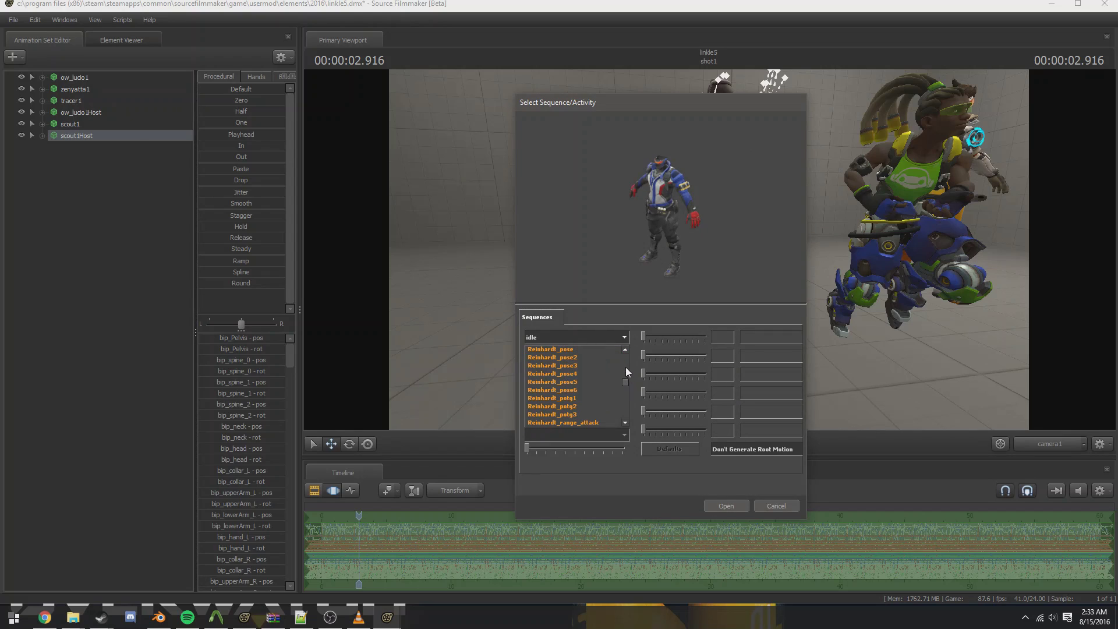
click(595, 364)
click(591, 338)
scroll(588, 349, up, 3)
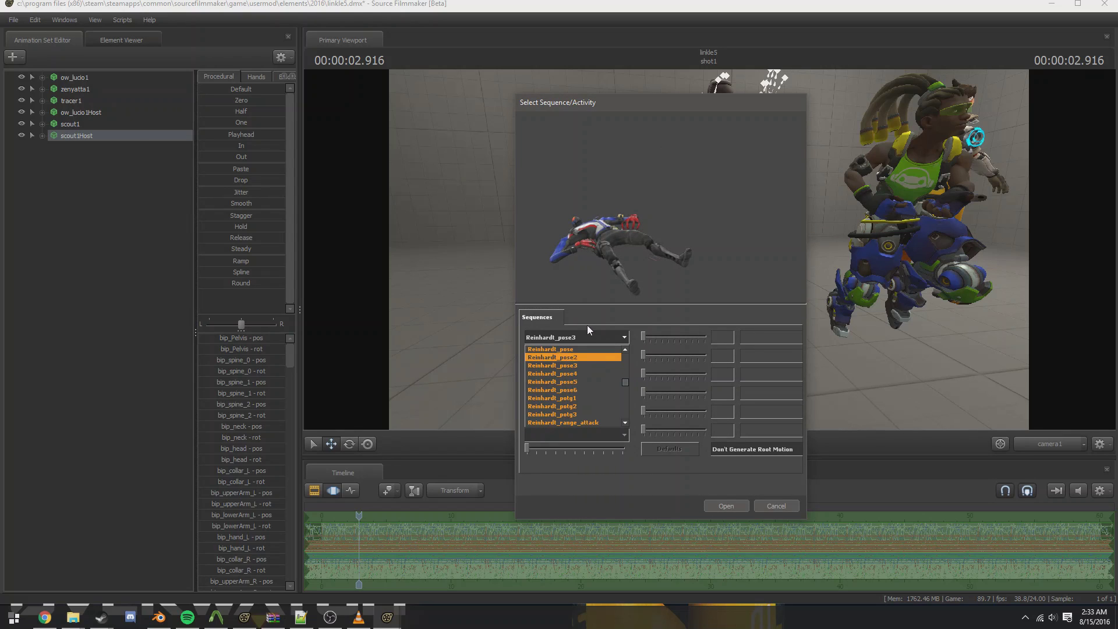
click(587, 350)
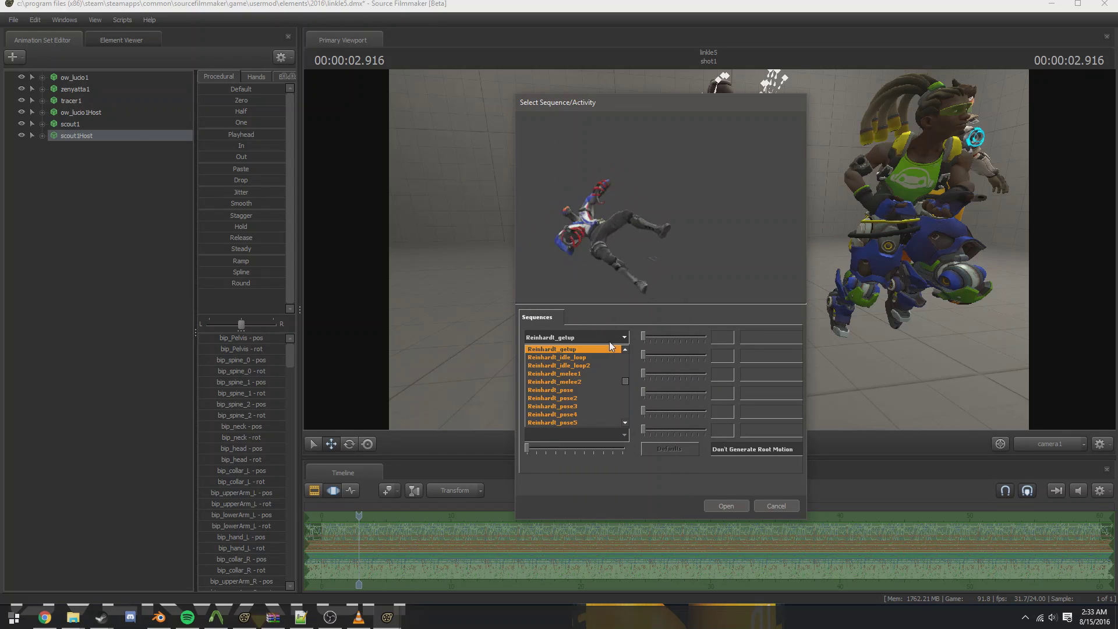
Switch to the Junkrat sequences, previewing junkrat_ult_flat, and finish importing a sequence onto scout1Host
drag(625, 378, 625, 367)
click(585, 366)
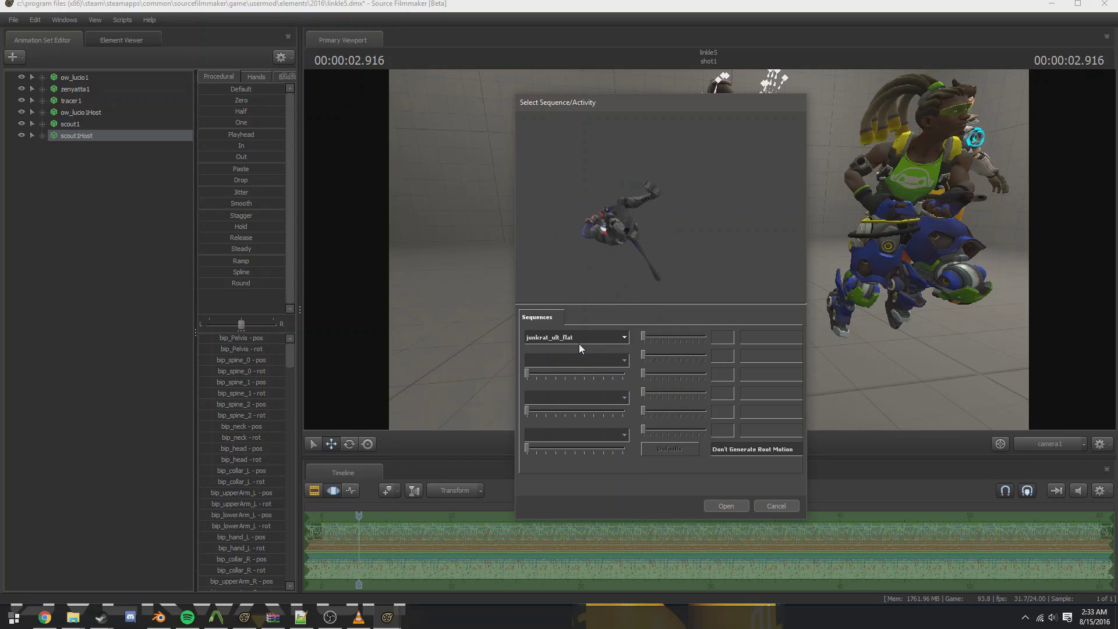
click(579, 337)
click(578, 337)
key(Escape)
click(125, 299)
Play and pause Scout's newly imported animation, and rotate the whole scout1Host to adjust his tilt
drag(583, 262, 640, 262)
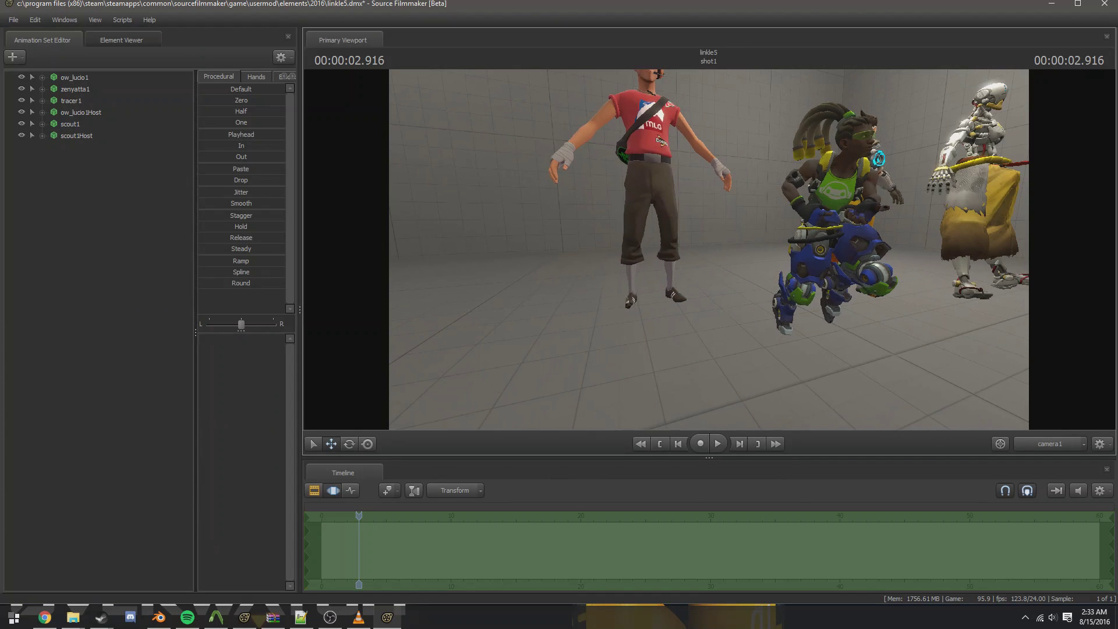
key(space)
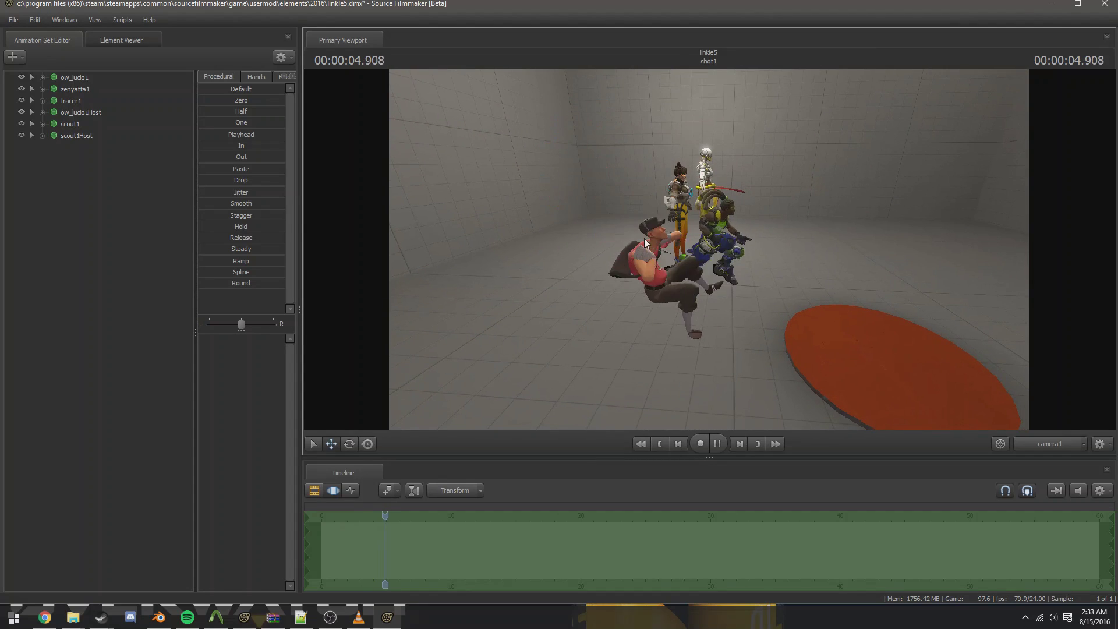
key(space)
click(117, 135)
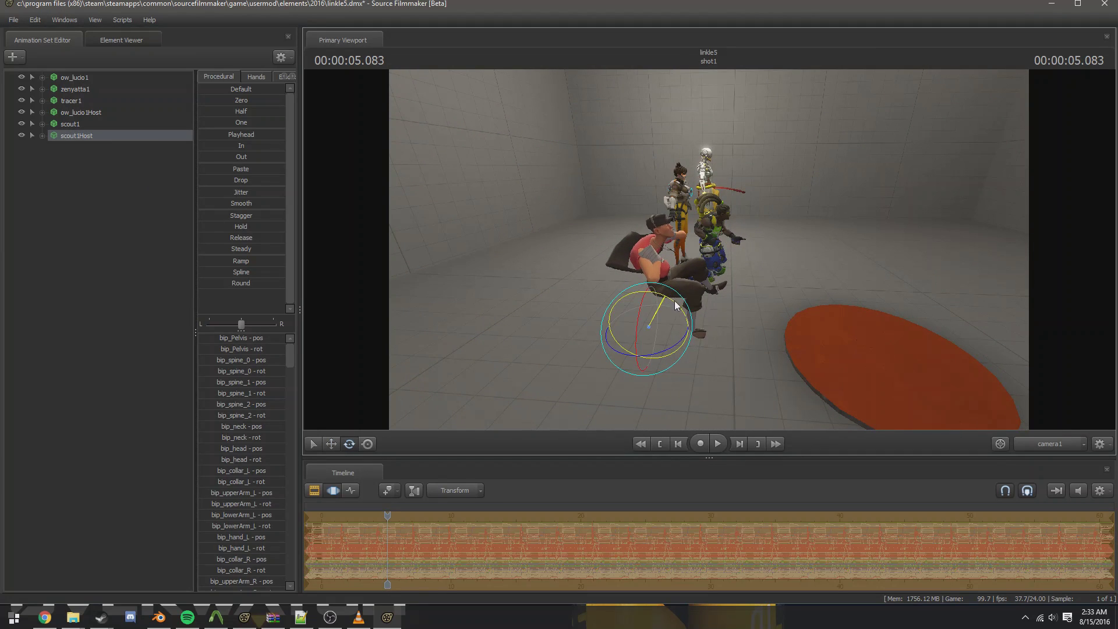
Replay Scout's adjusted animation and view him alongside Lucio, Tracer and Zenyatta from different camera angles
key(space)
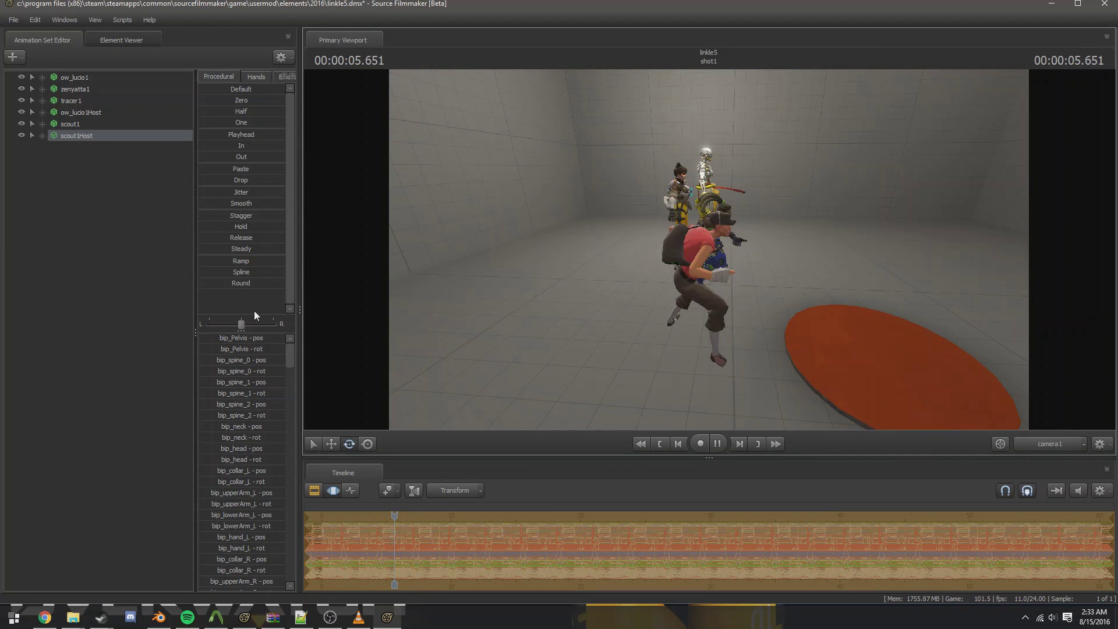
click(473, 306)
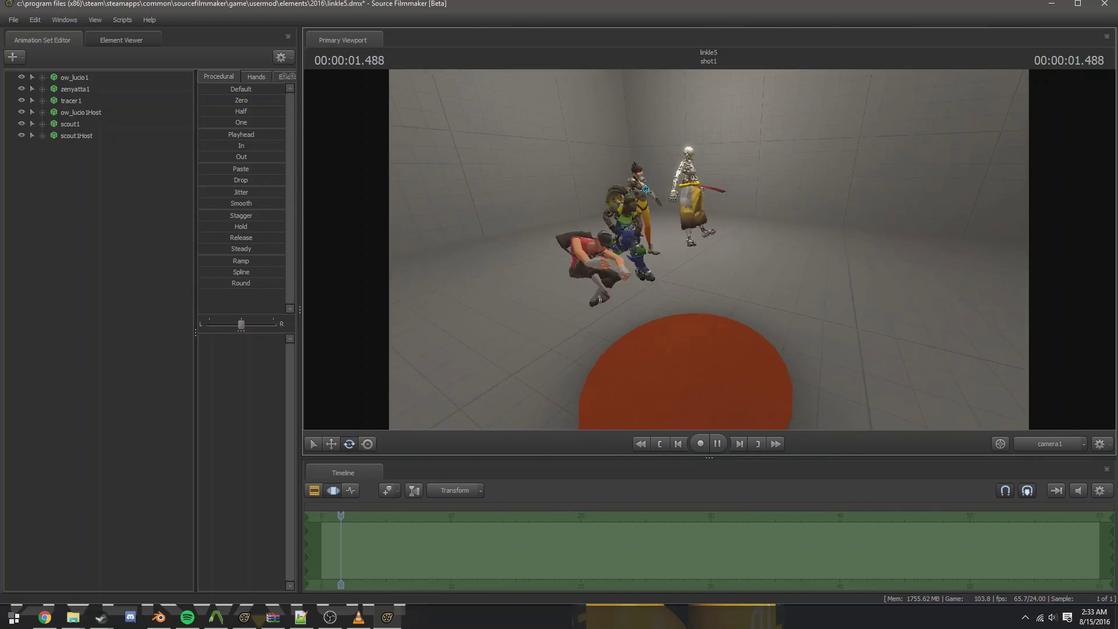
key(space)
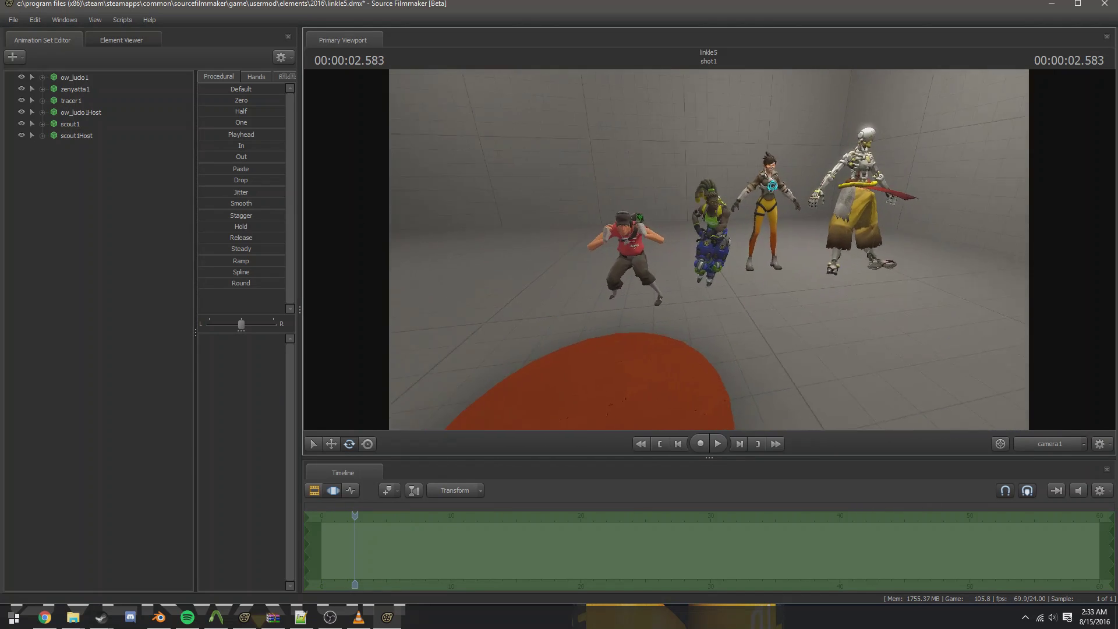
mouse_move(709, 250)
mouse_down()
mouse_move(728, 250)
mouse_move(714, 250)
mouse_up()
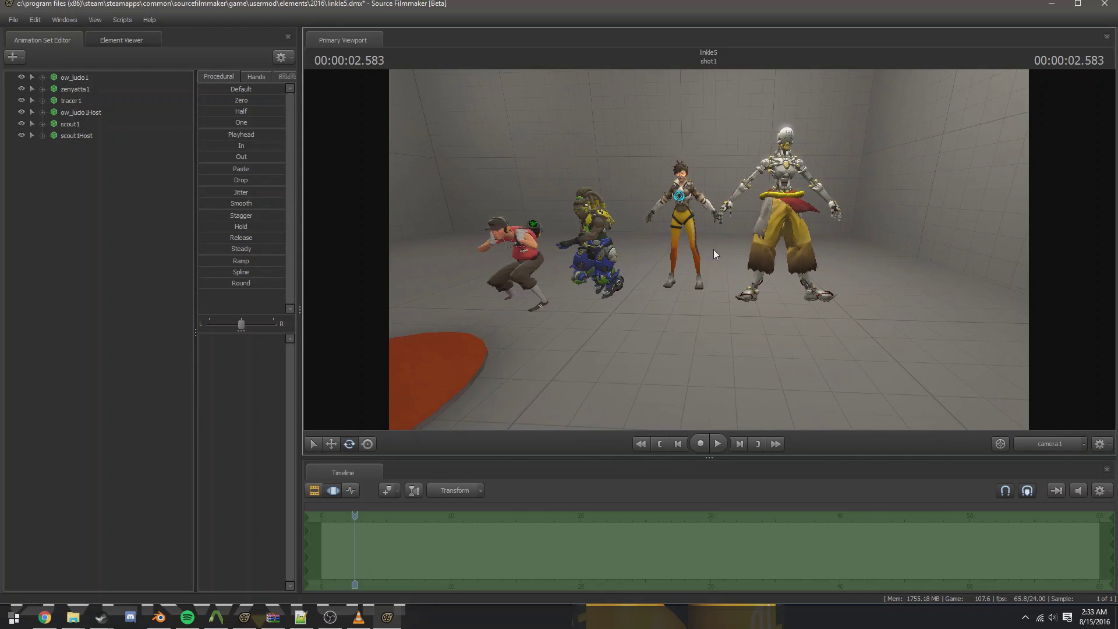
key(w)
drag(565, 239, 489, 239)
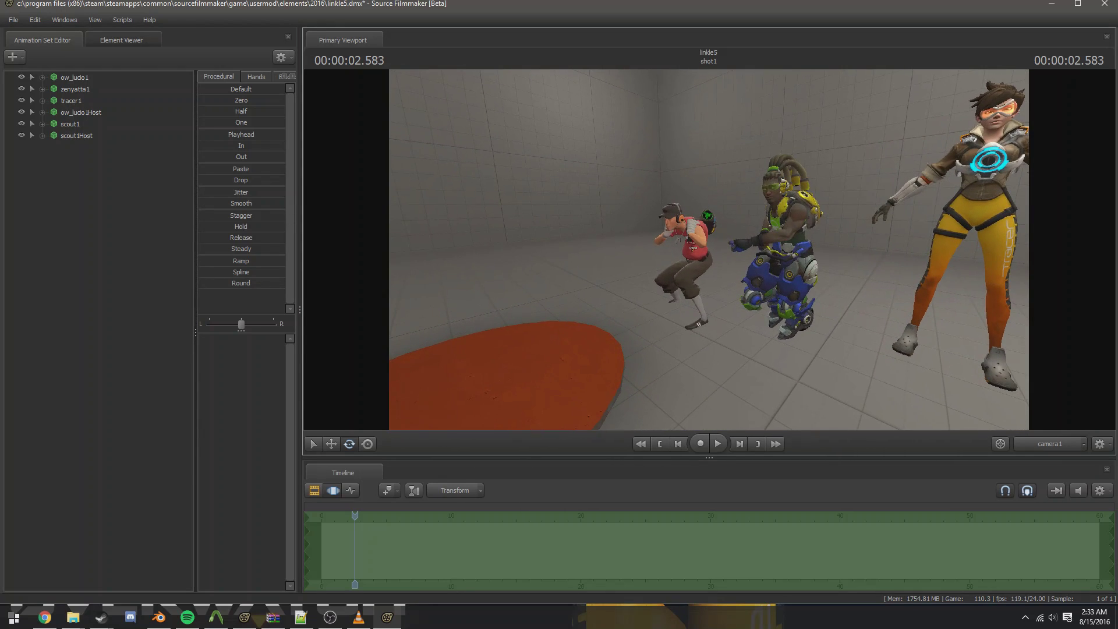
Move scout1Host slightly to adjust his placement beside Lucio, and check his crouched pose up close
click(81, 138)
drag(741, 281, 715, 256)
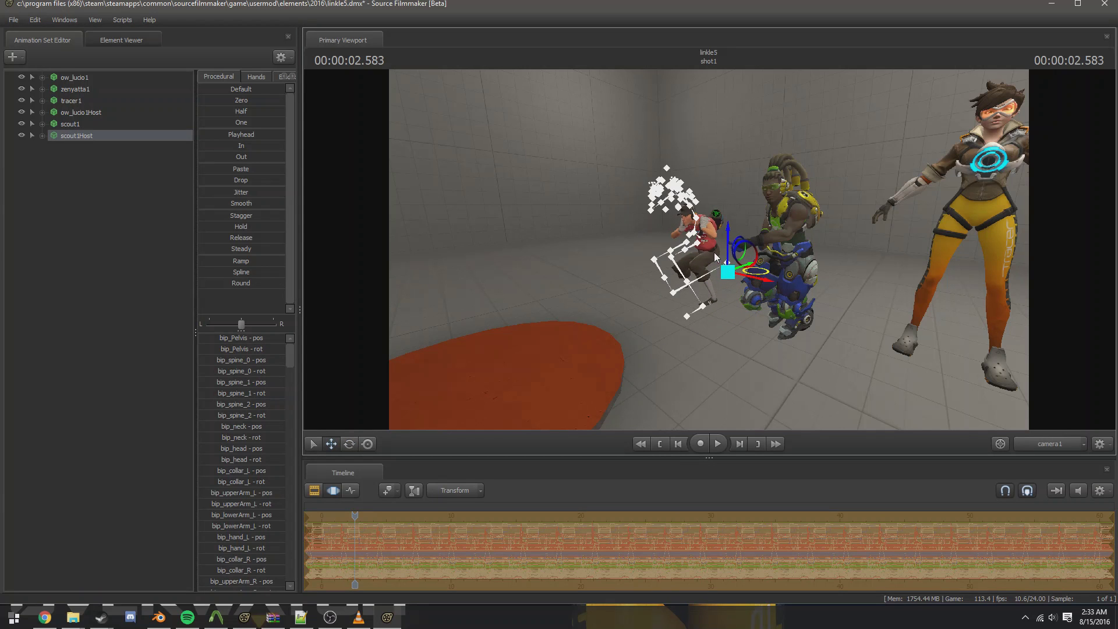
click(109, 256)
drag(709, 249, 597, 338)
key(ctrl)
drag(626, 270, 618, 224)
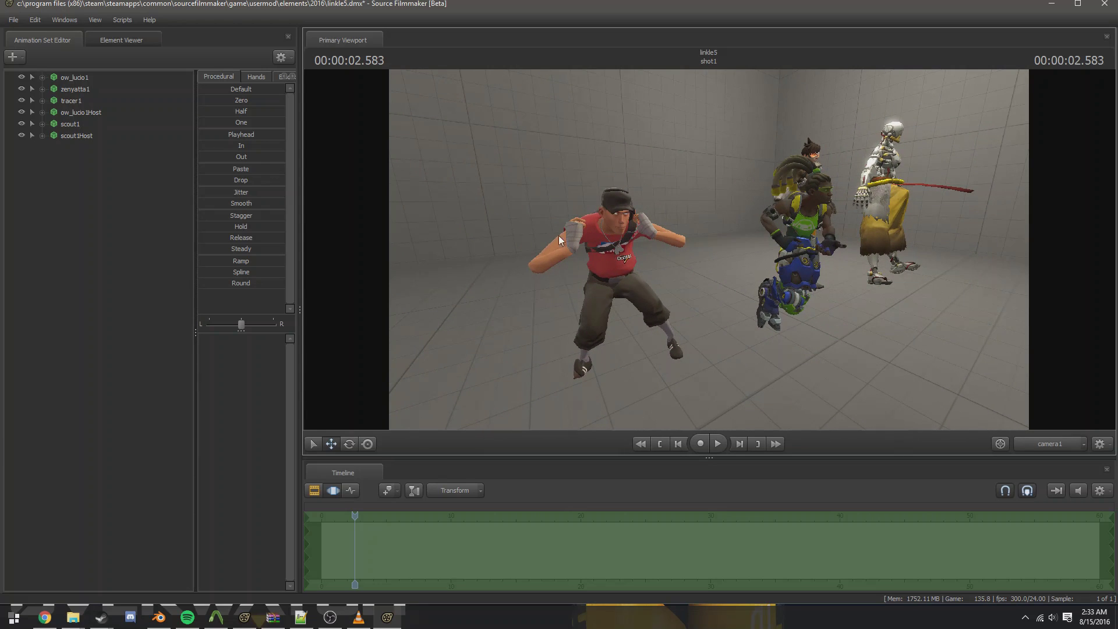
key(ctrl)
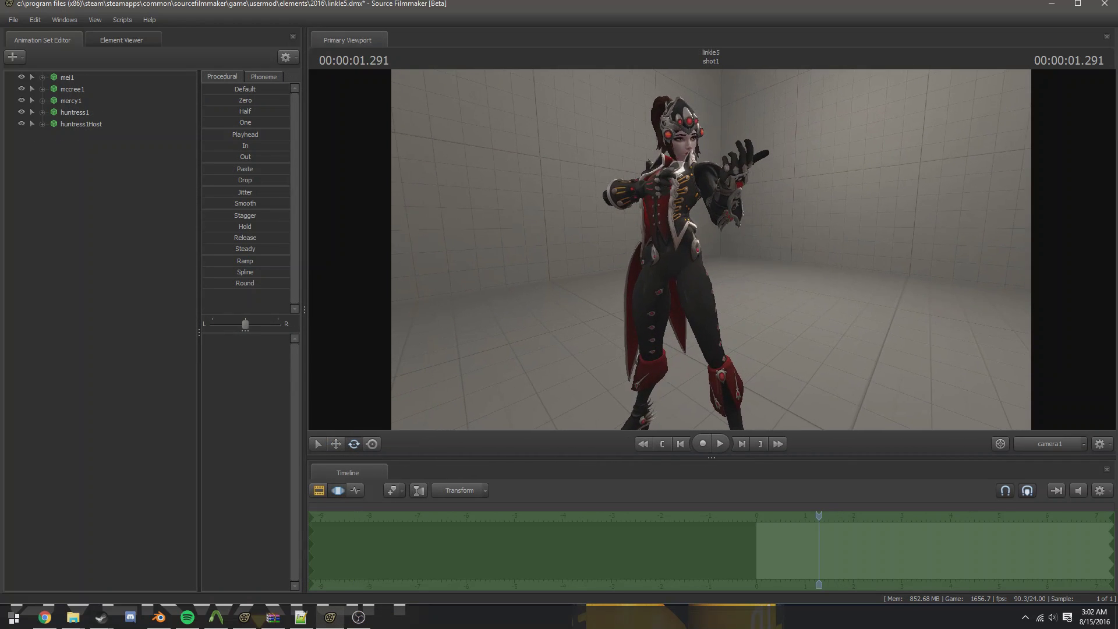
Examine the huntress model's arms, torso and pelvis bones from the front, side and up close
drag(711, 249, 641, 265)
key(ctrl)
drag(641, 326, 689, 235)
key(ctrl)
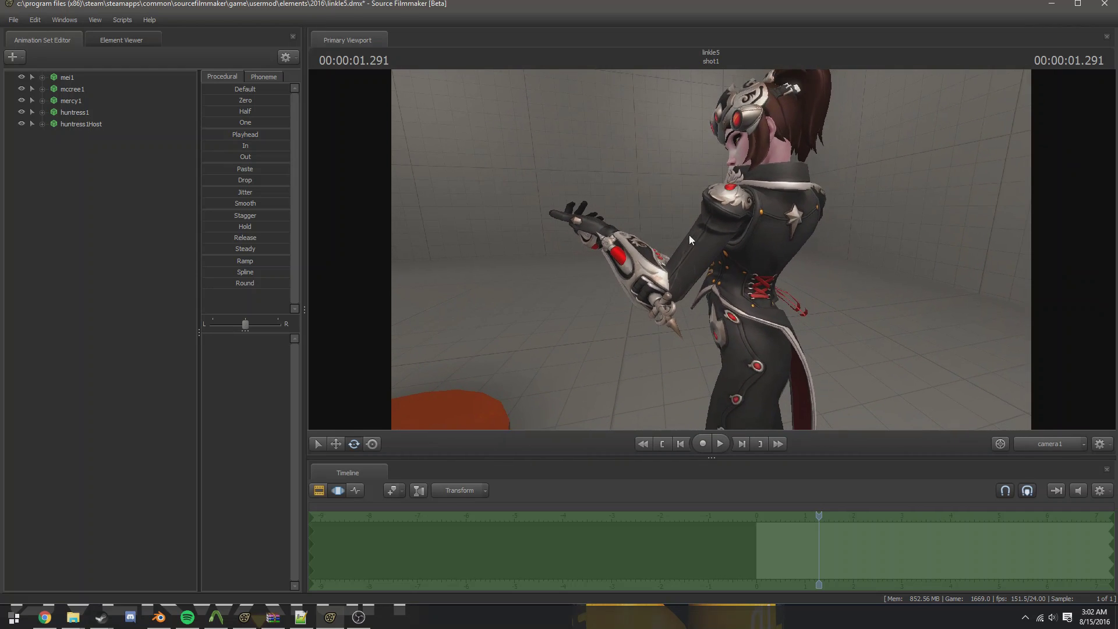
drag(558, 143, 739, 252)
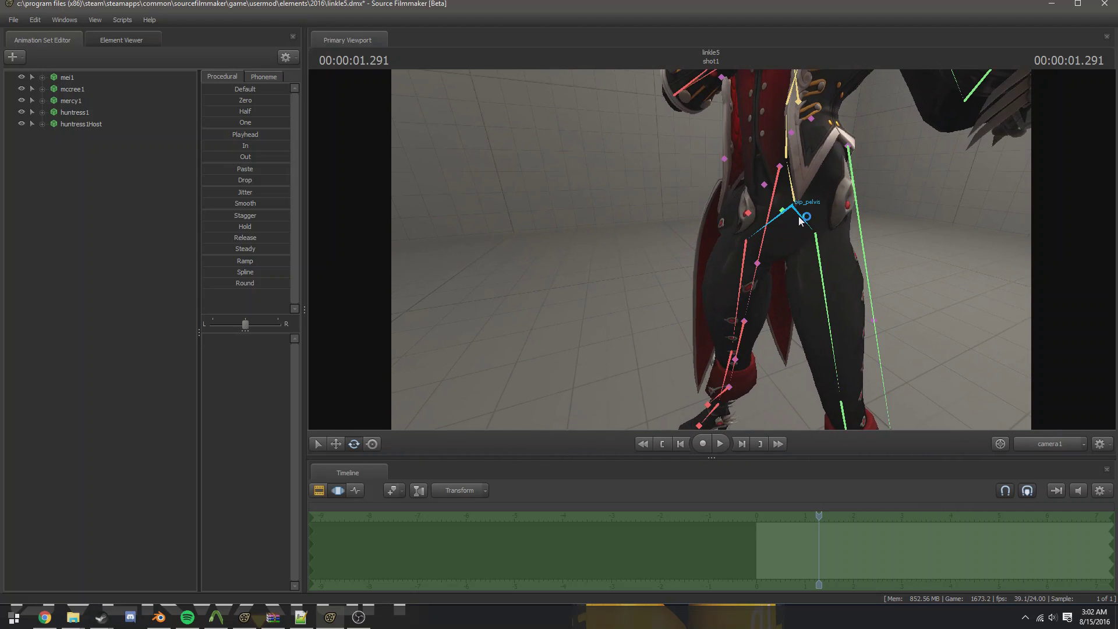
drag(588, 214, 711, 250)
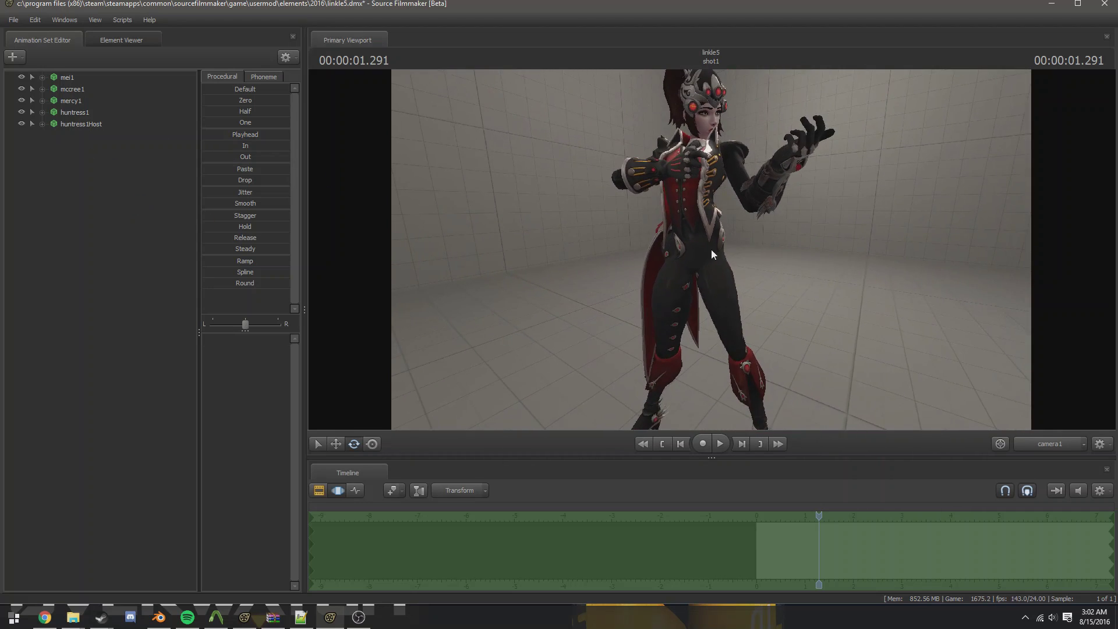
drag(779, 225, 780, 225)
drag(746, 298, 712, 331)
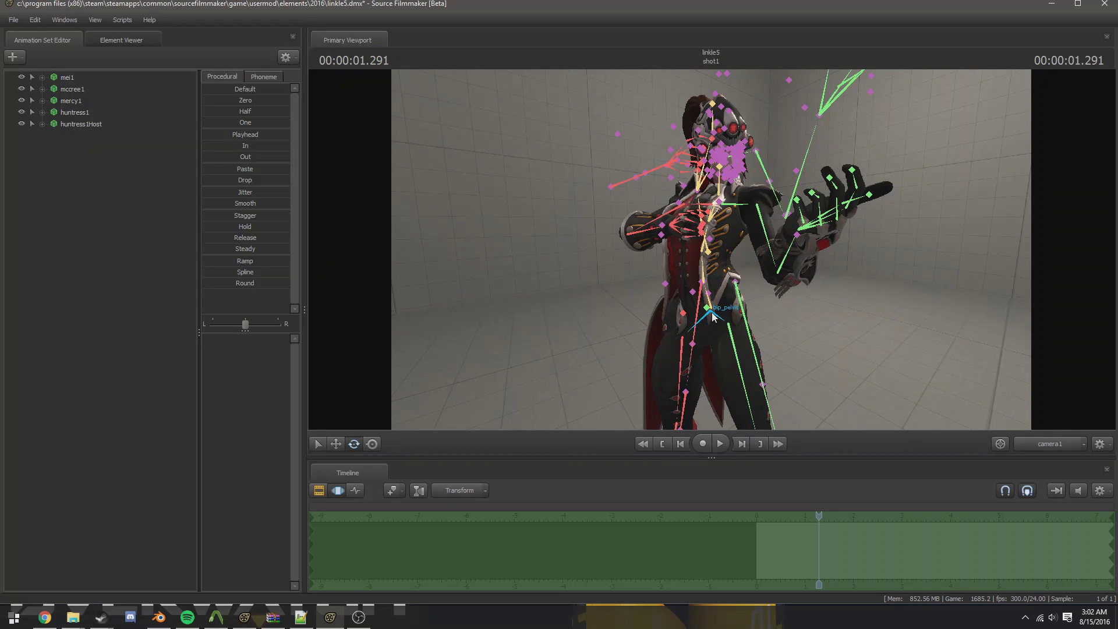
Select huntress1's bip_pelvis bone and examine the hip area from the side, back and front
click(696, 314)
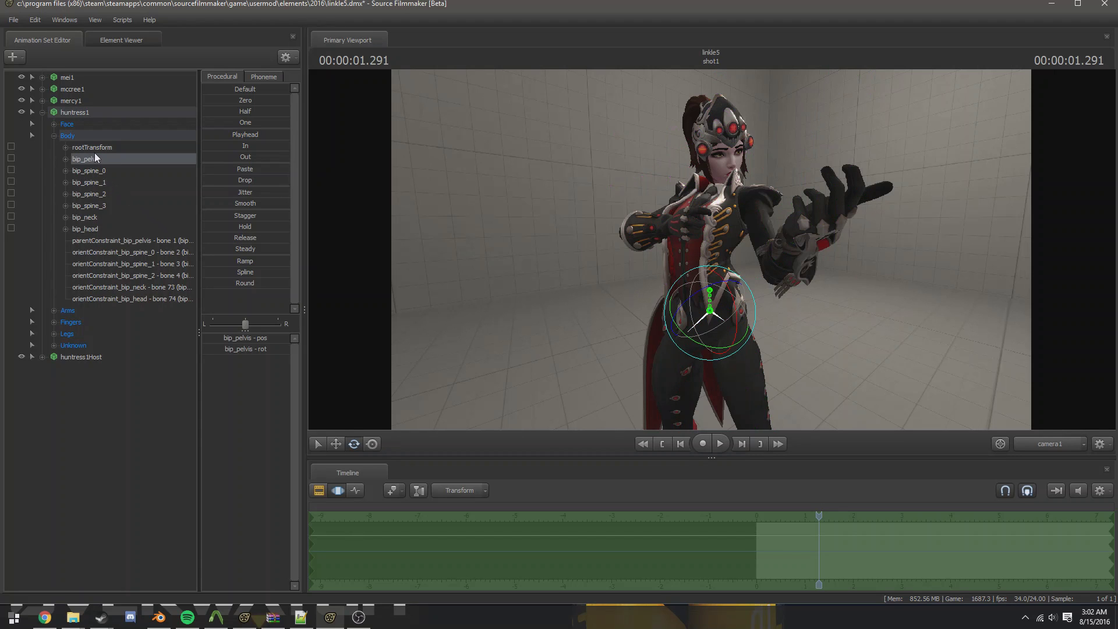
drag(730, 301, 658, 294)
key(ctrl+z)
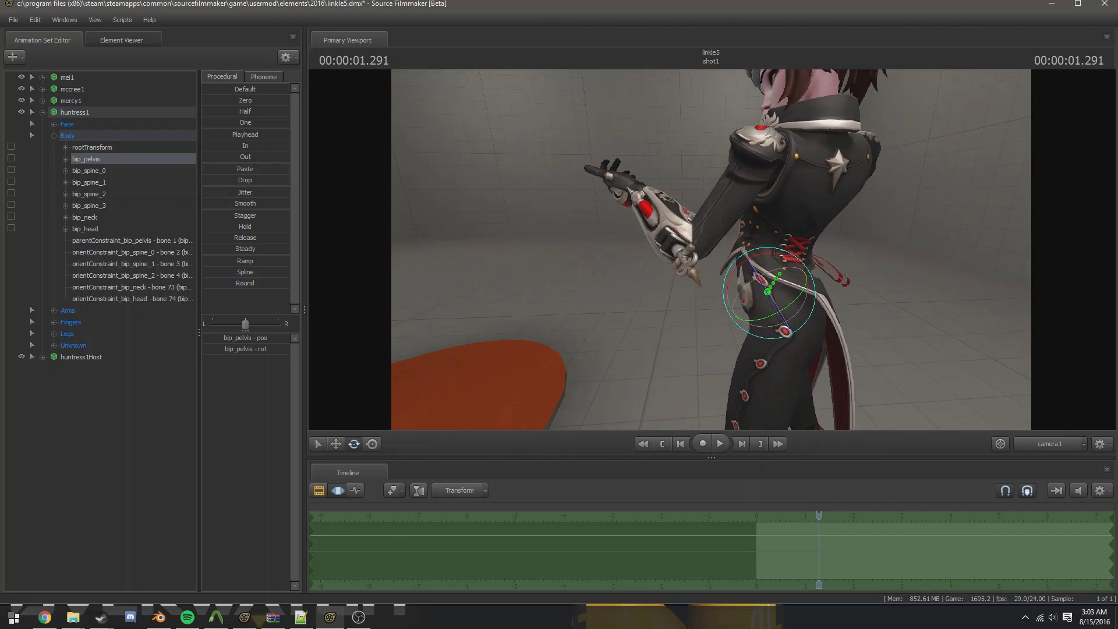
alt+drag(767, 291, 695, 254)
key(ctrl)
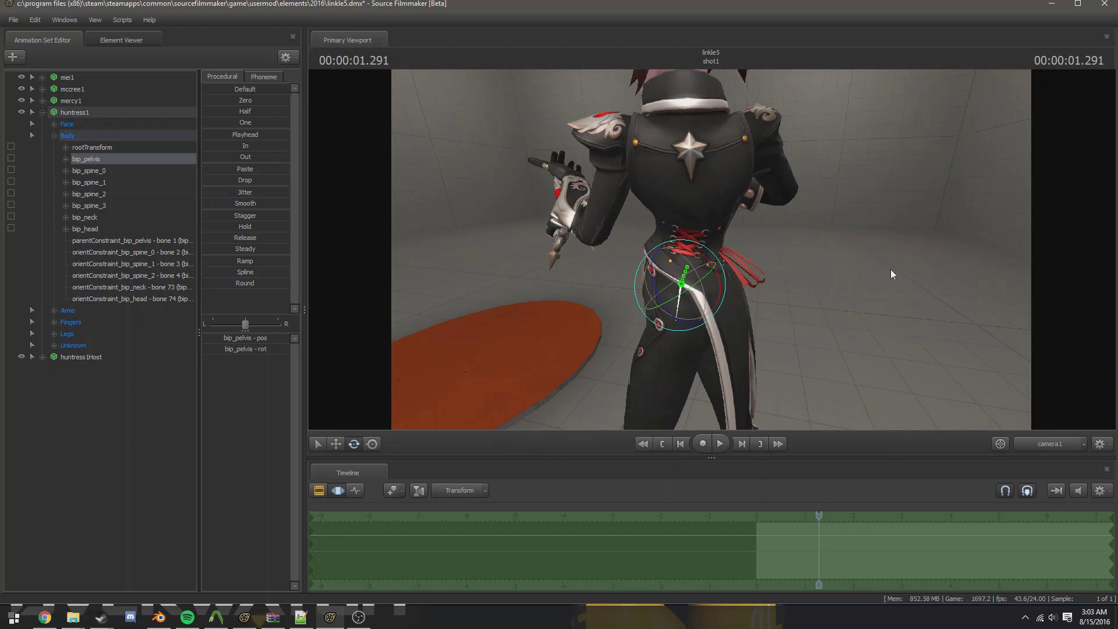
alt+drag(891, 270, 622, 288)
key(ctrl)
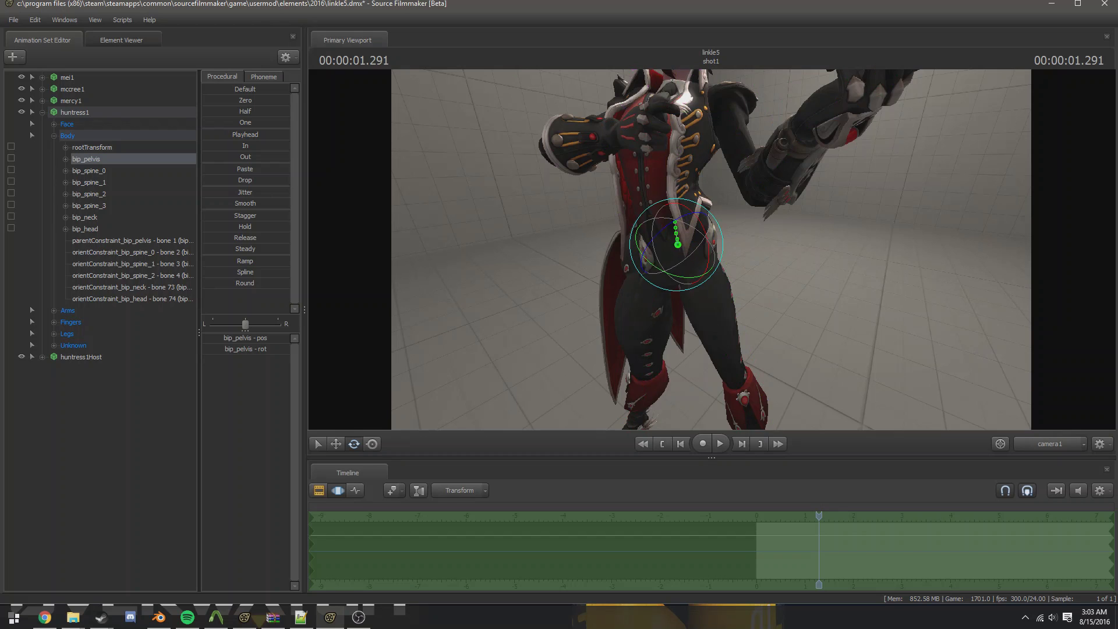
drag(684, 250, 711, 249)
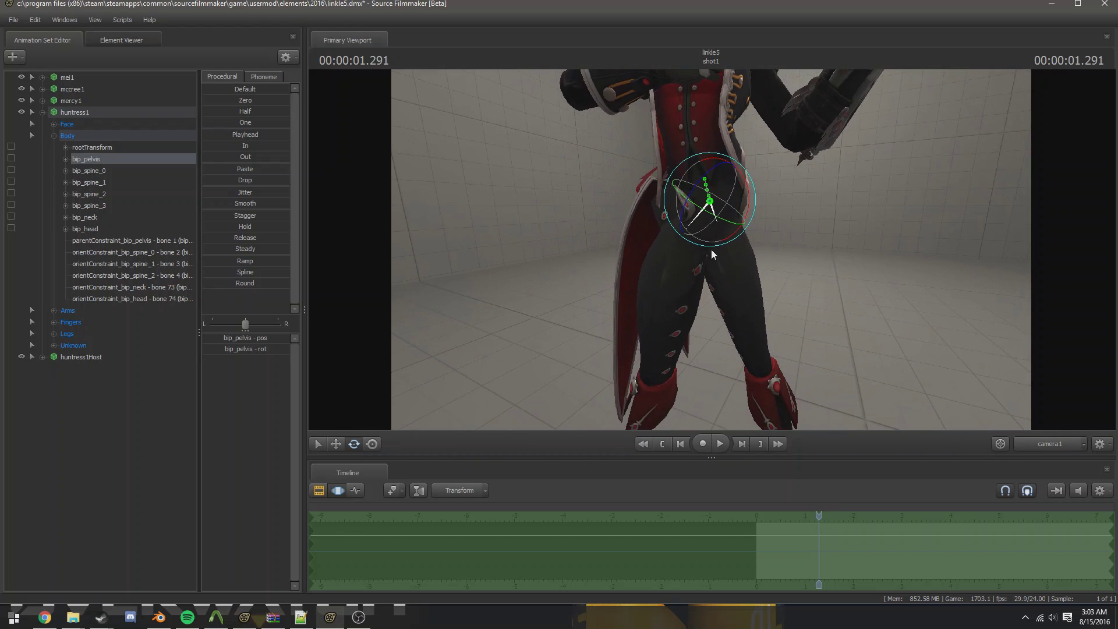
Collapse huntress1's controls and try to rig huntress1Host with the rig_overwatch_anims_valvebiped script
click(43, 111)
click(68, 124)
right_click(68, 124)
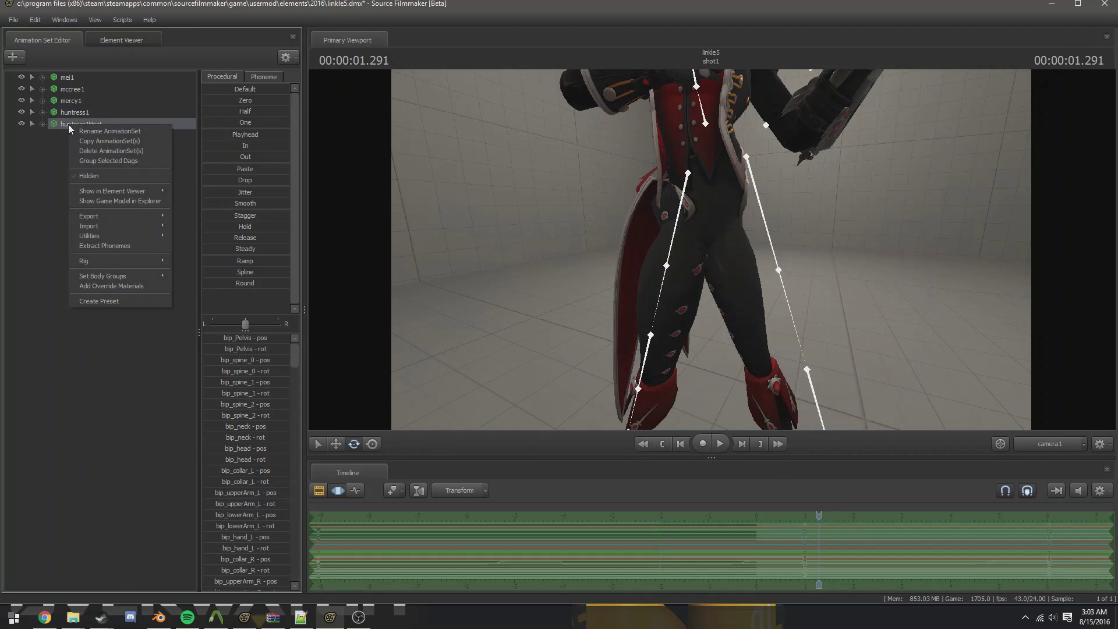
mouse_move(109, 262)
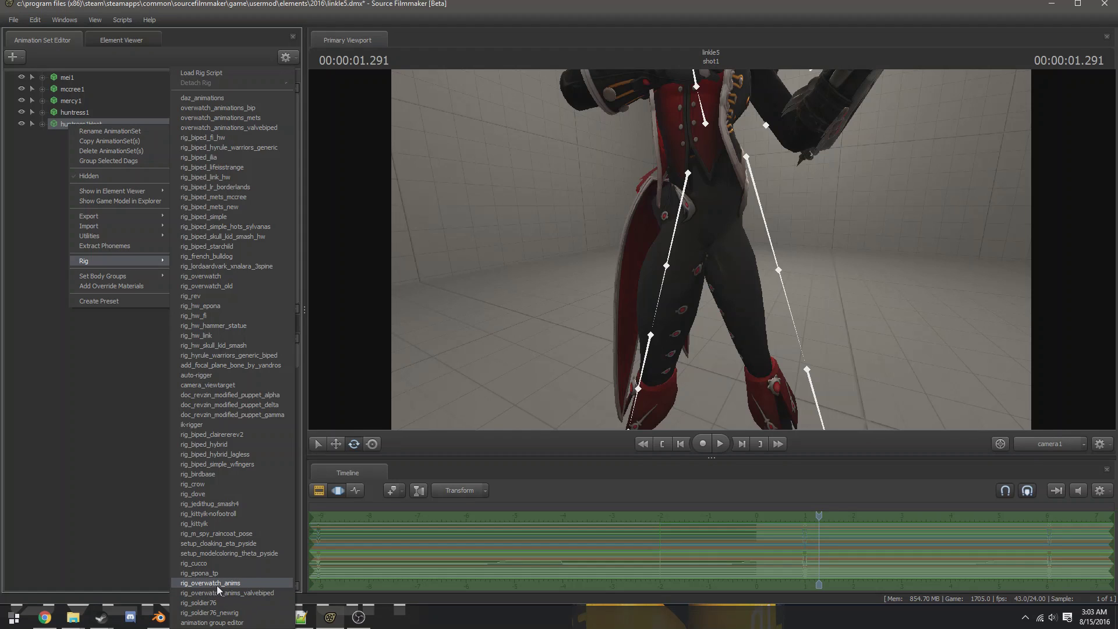
click(231, 592)
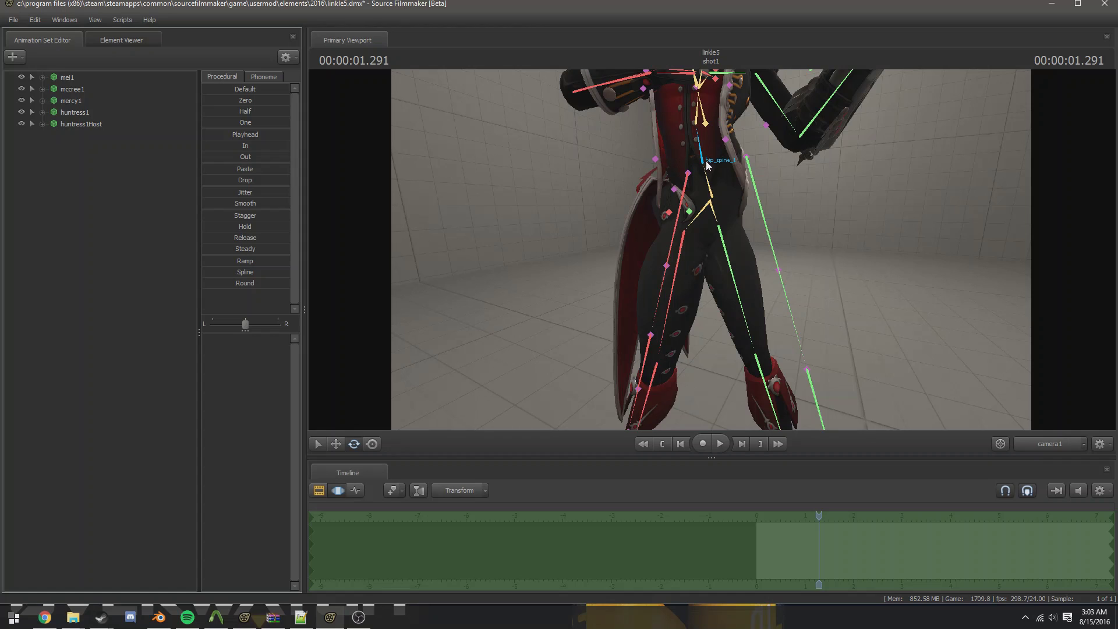
click(102, 159)
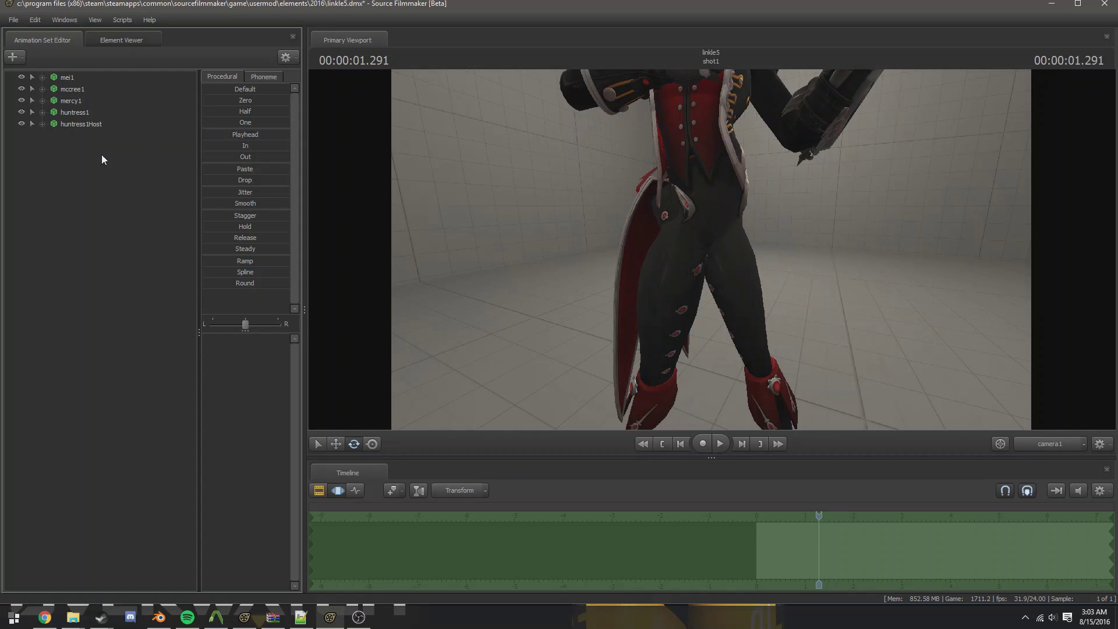
Apply the rig_overwatch_anims rig script to huntress1Host and expand its control groups
click(75, 125)
right_click(74, 124)
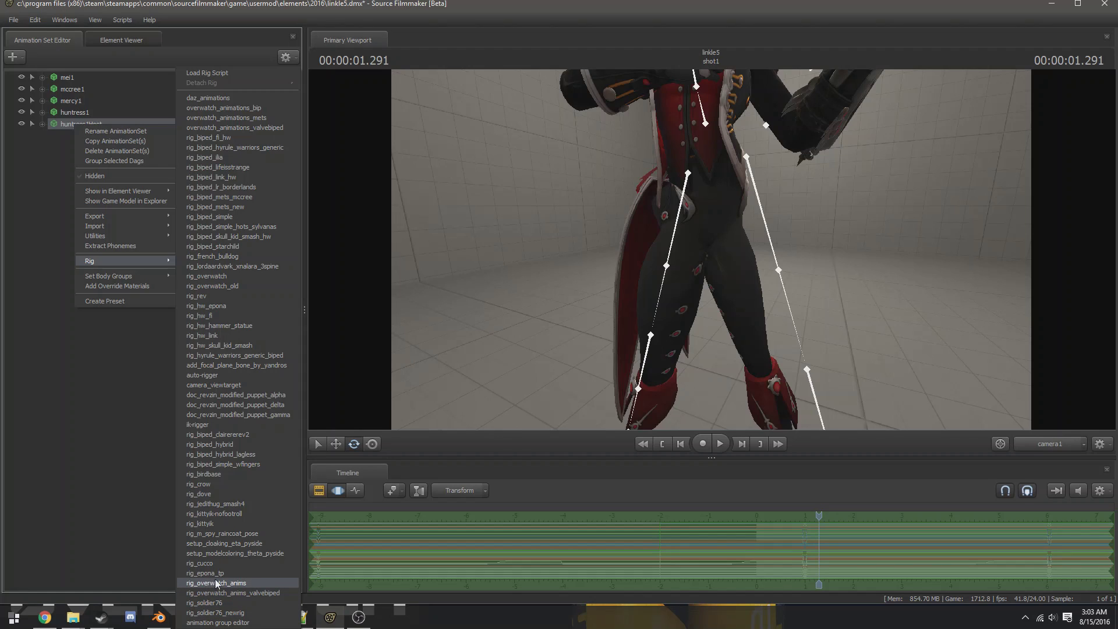
click(233, 582)
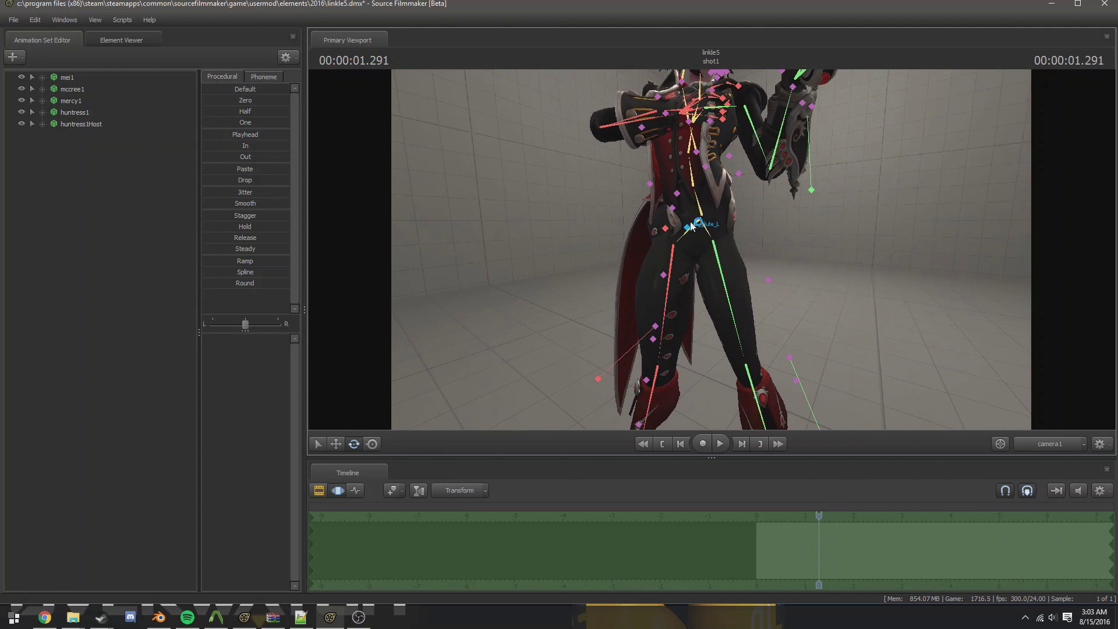
click(42, 124)
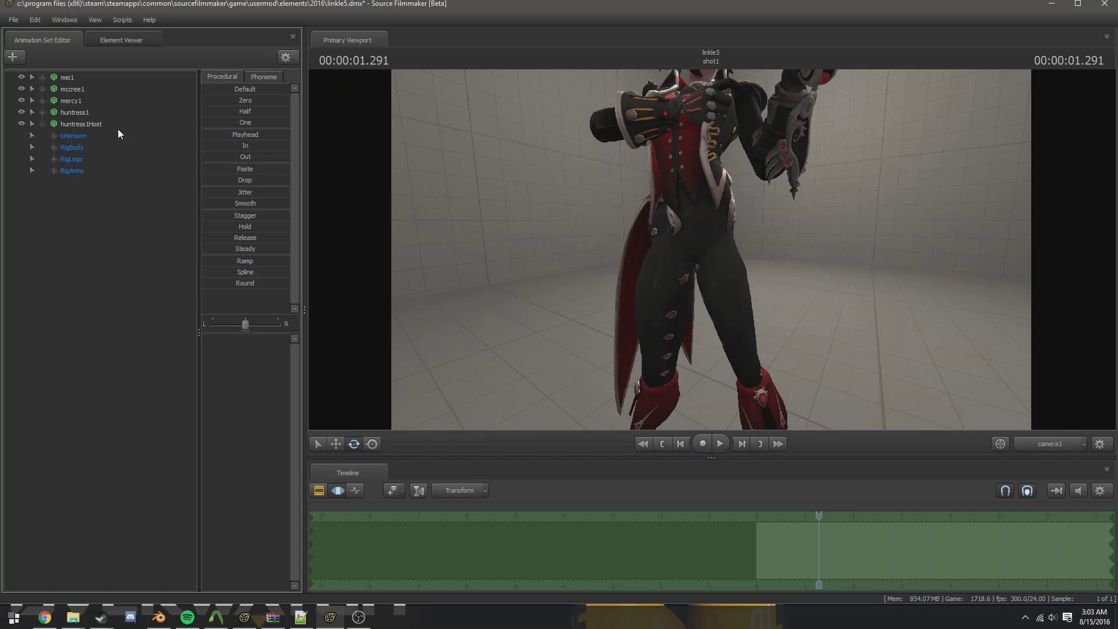
Select huntress1Host and huntress1 in turn and compare the bones of the two sets on the model
click(84, 123)
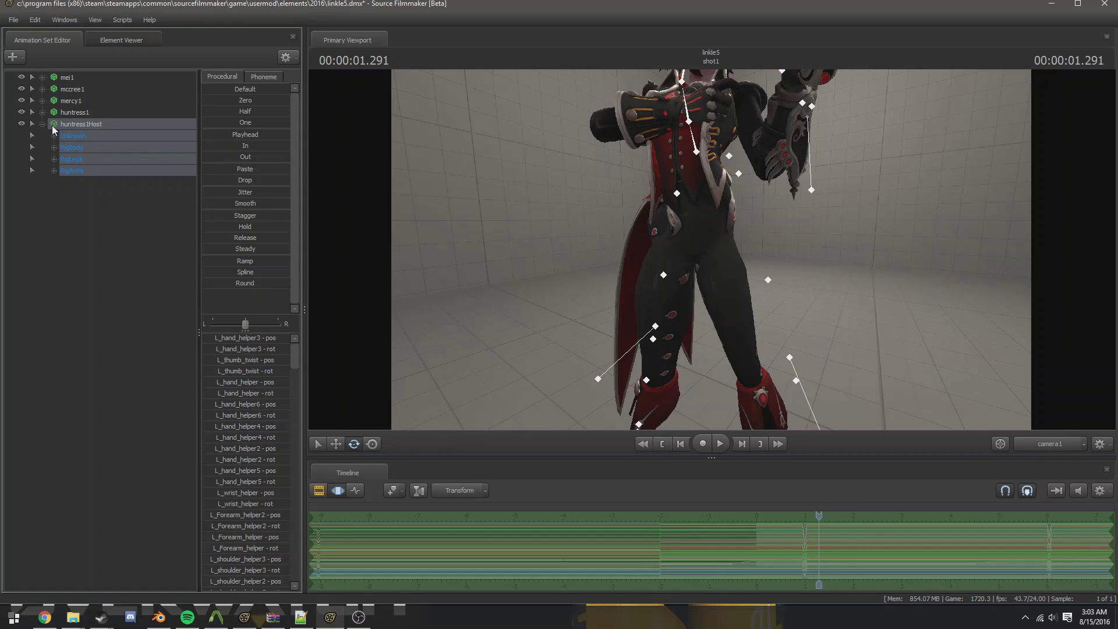
click(42, 123)
right_click(73, 125)
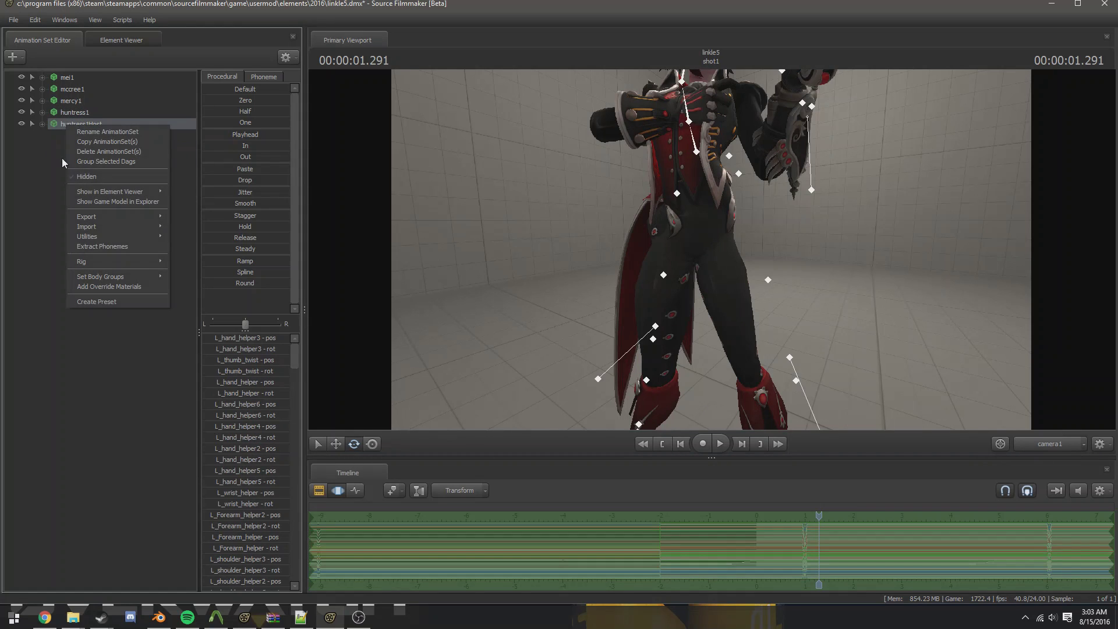
click(57, 122)
click(83, 110)
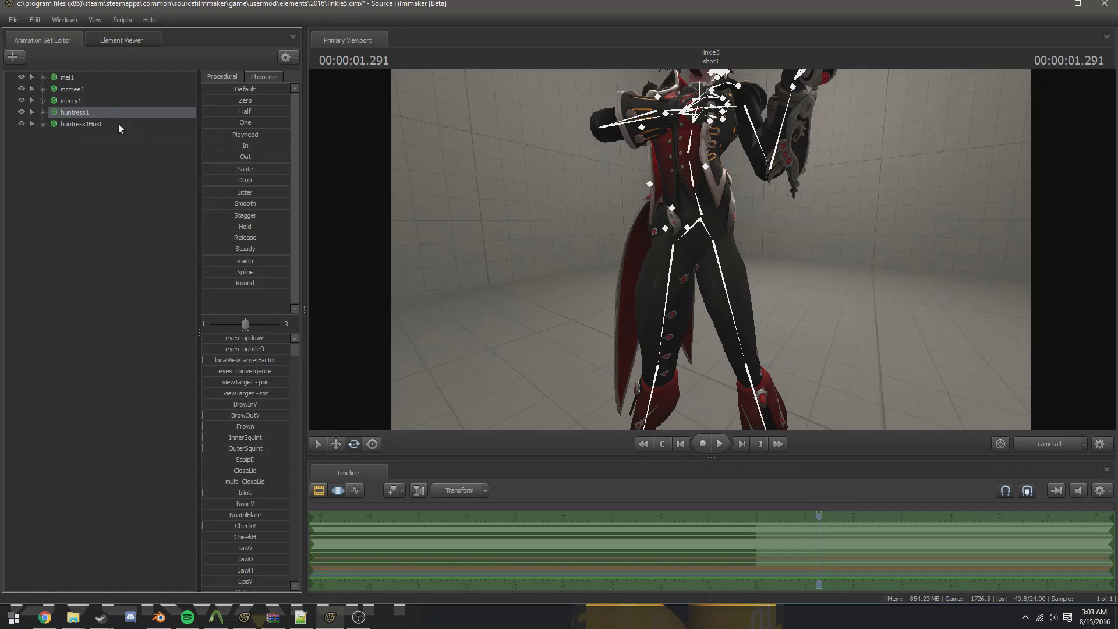
mouse_move(716, 181)
mouse_down()
mouse_move(711, 254)
mouse_move(681, 241)
mouse_move(681, 258)
mouse_move(681, 242)
mouse_move(659, 224)
mouse_move(714, 257)
mouse_move(709, 167)
mouse_up()
click(90, 126)
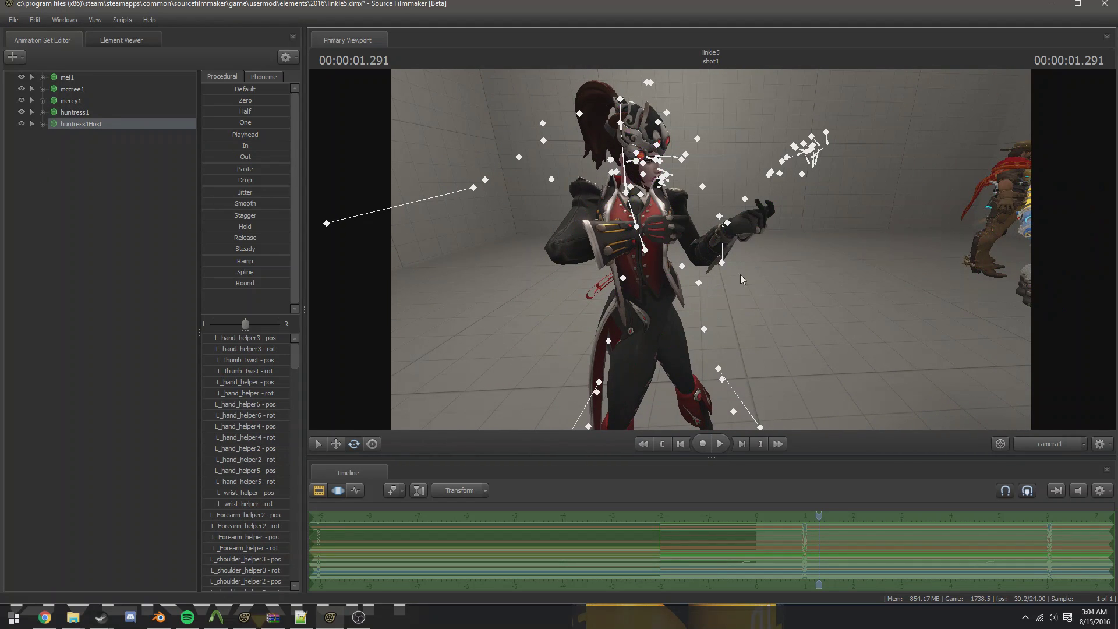
drag(687, 358, 712, 250)
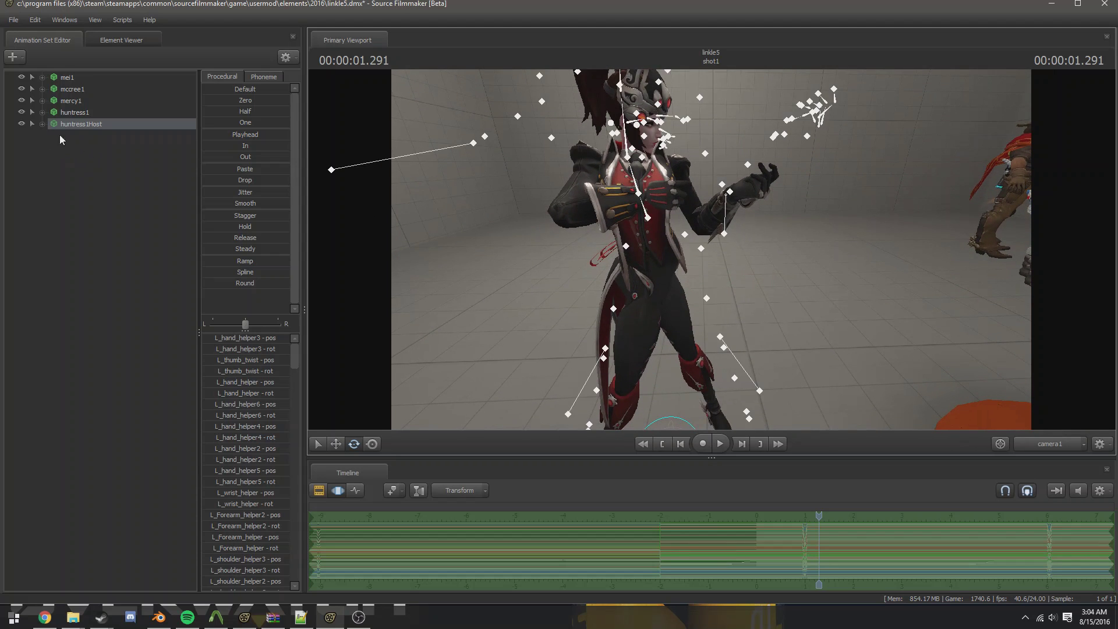
Expand huntress1Host's rig groups and examine the huntress model and its bone overlay from several angles
click(42, 124)
click(145, 239)
mouse_move(698, 248)
mouse_down()
mouse_move(664, 233)
mouse_move(698, 248)
mouse_up()
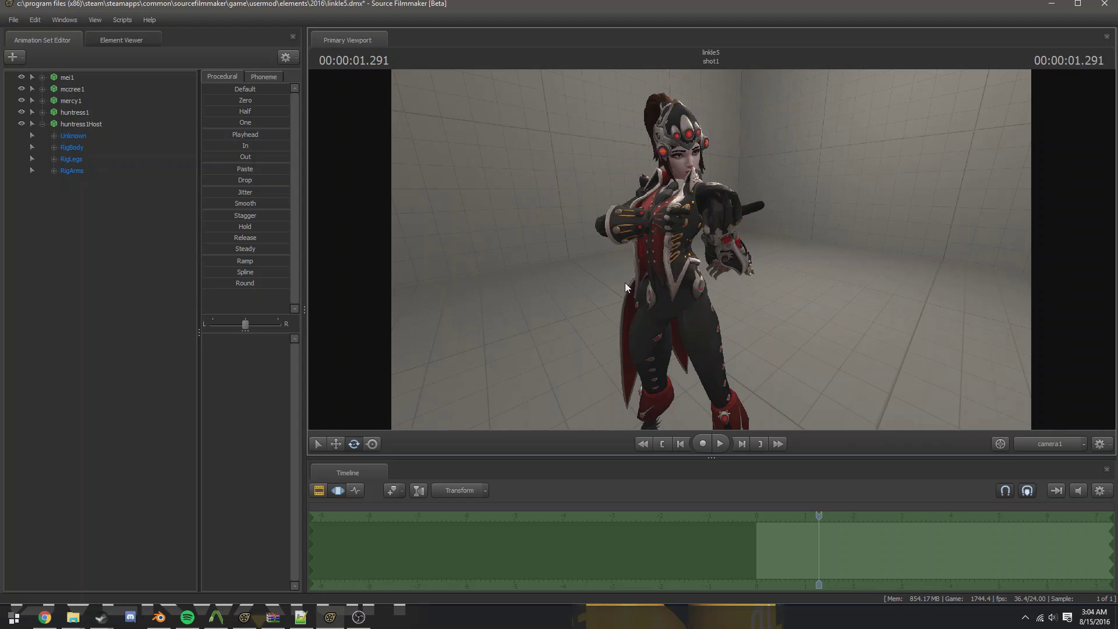
drag(624, 282, 711, 249)
key(ctrl)
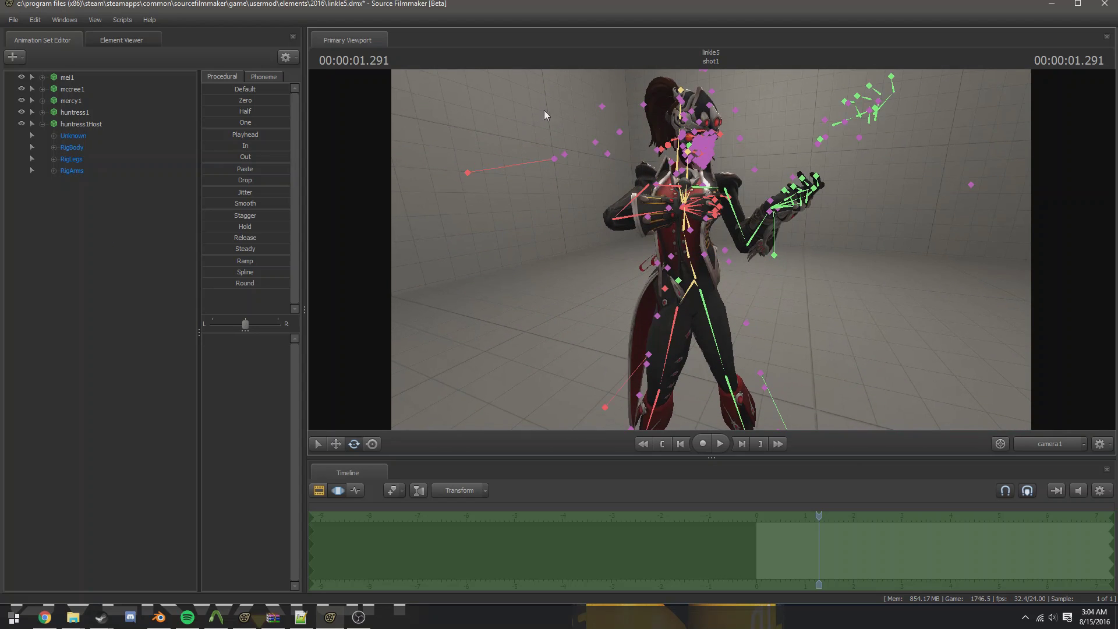
drag(837, 305, 816, 294)
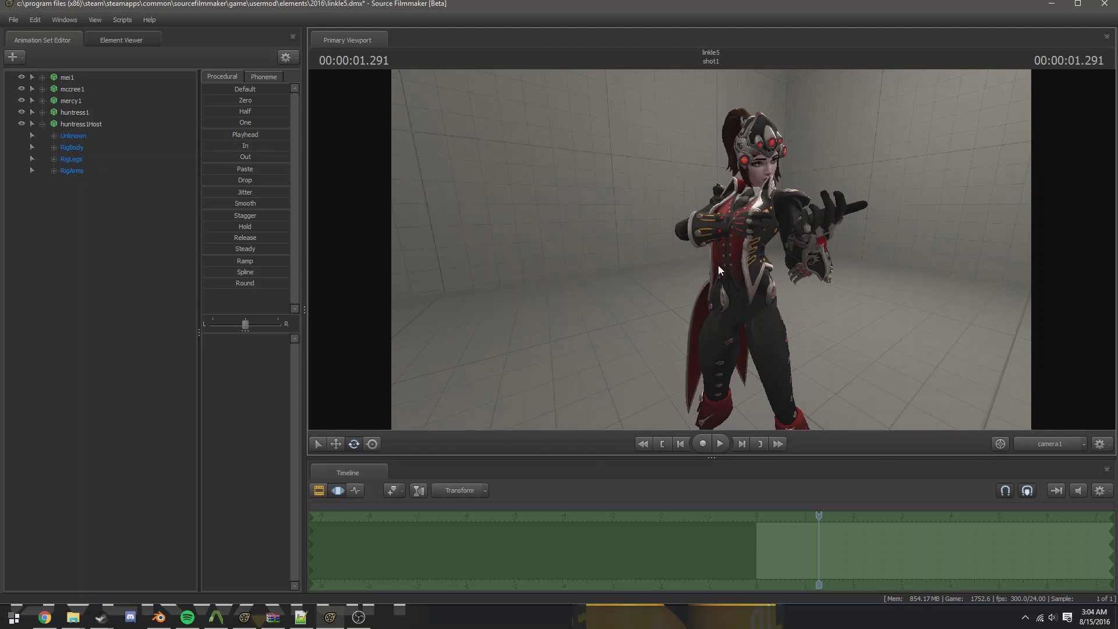
mouse_move(719, 265)
mouse_down()
mouse_move(707, 267)
mouse_move(721, 282)
mouse_move(711, 255)
mouse_up()
key(w)
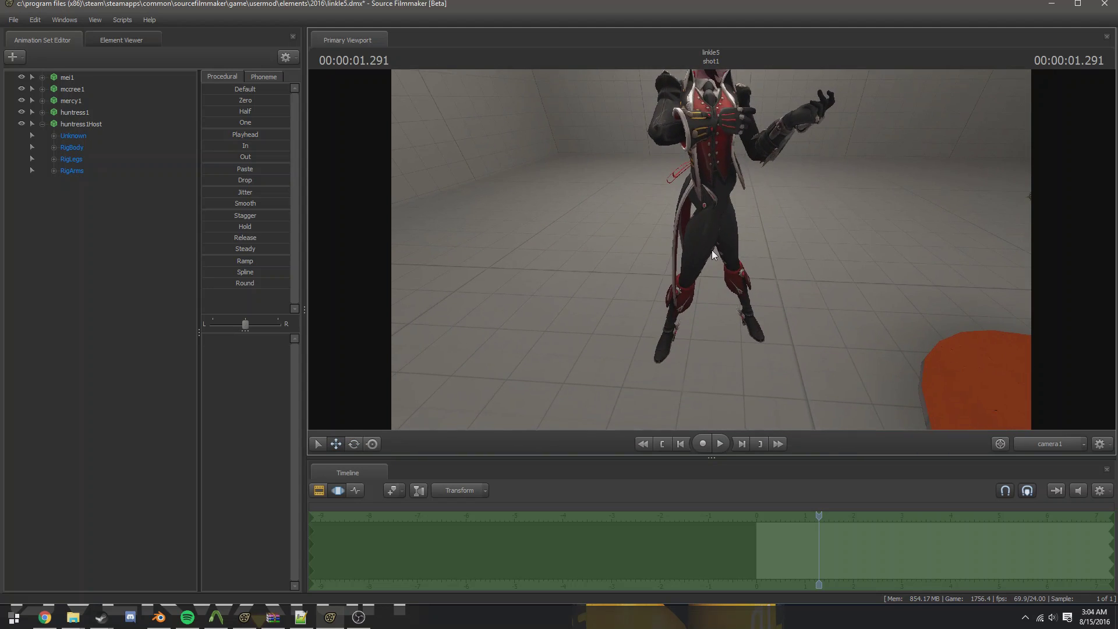
drag(662, 184, 707, 175)
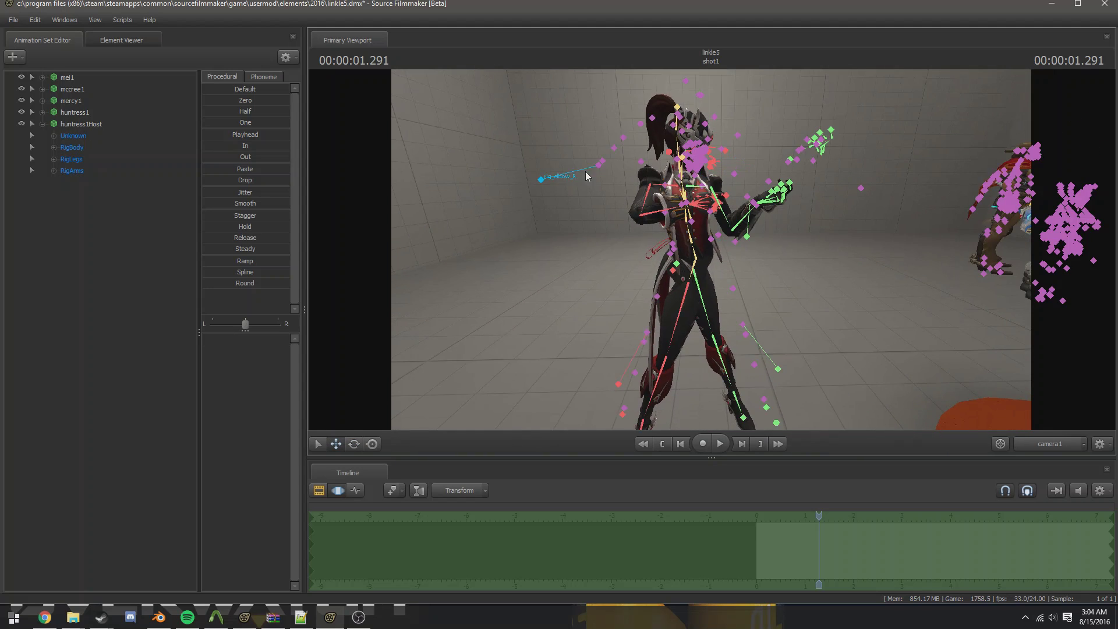
drag(635, 314, 652, 198)
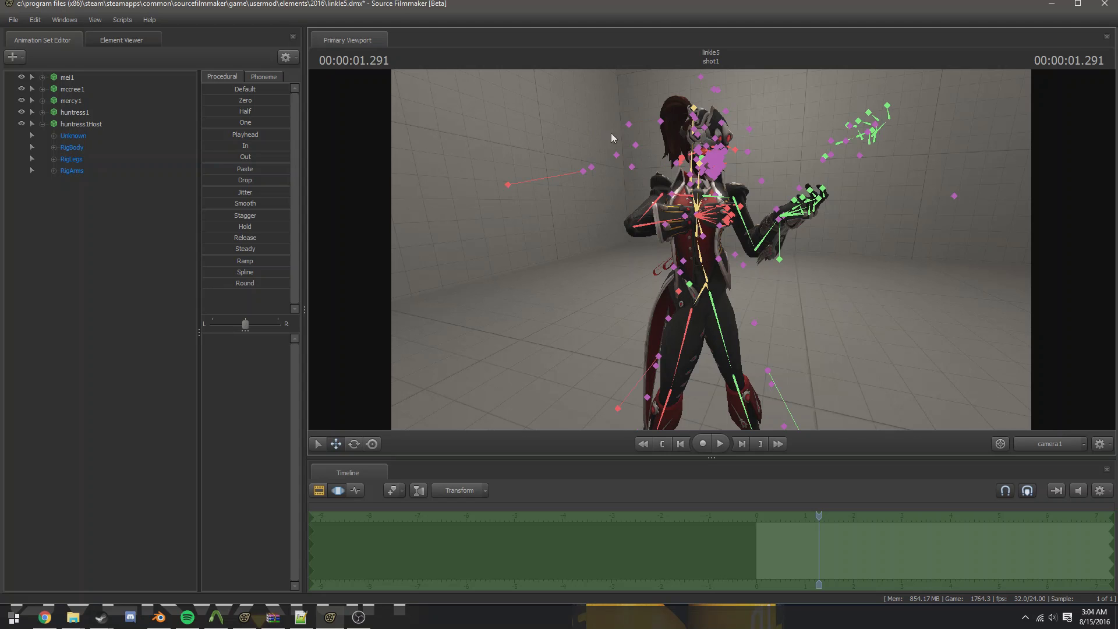
drag(749, 296, 809, 311)
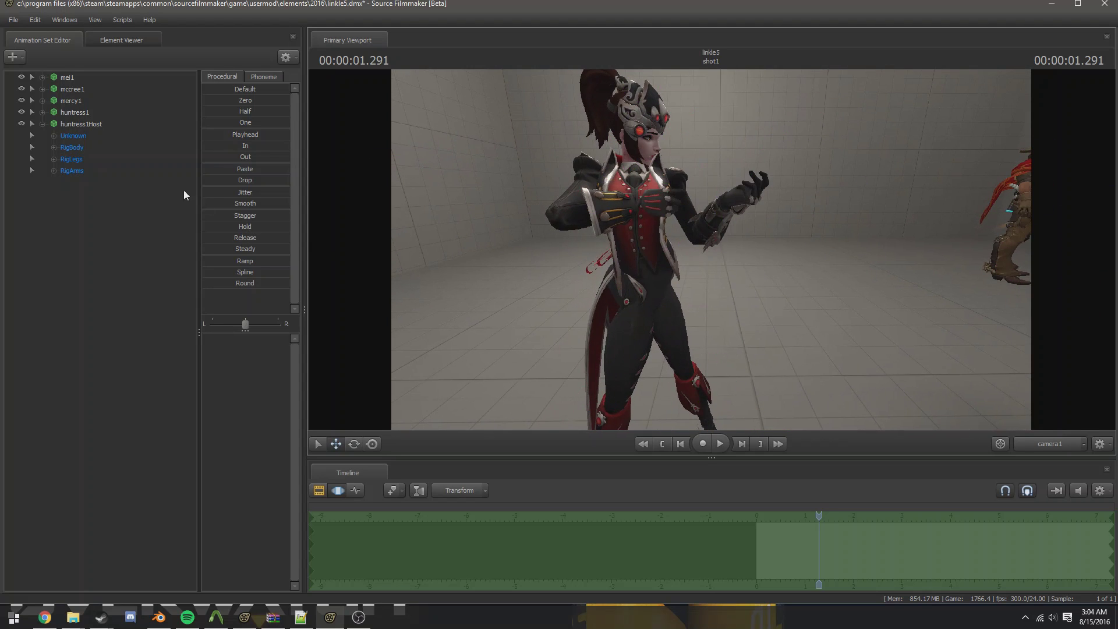
drag(763, 274, 711, 249)
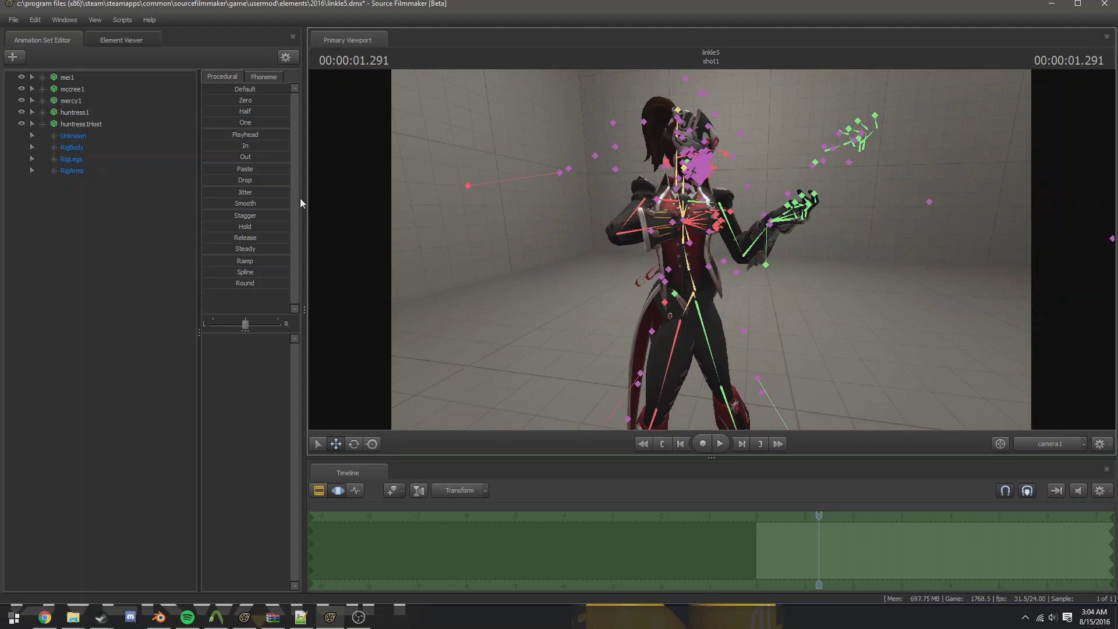
Expand huntress1Host's RigBody group and inspect where the rig_pelvis and rig_hips controls sit on the torso
click(53, 147)
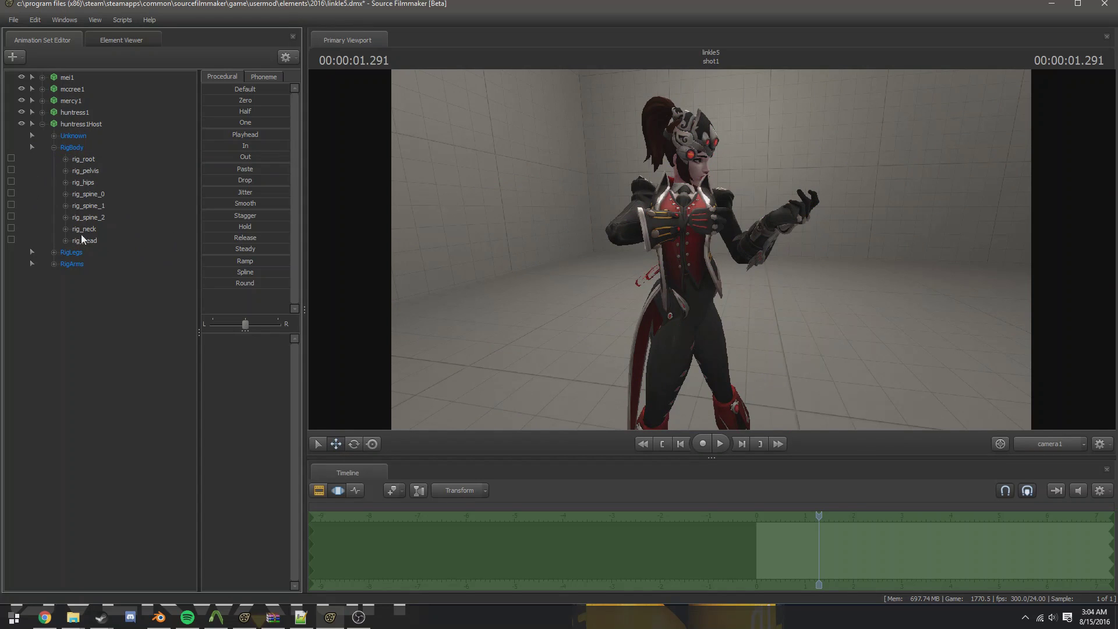
click(83, 172)
click(83, 195)
click(85, 183)
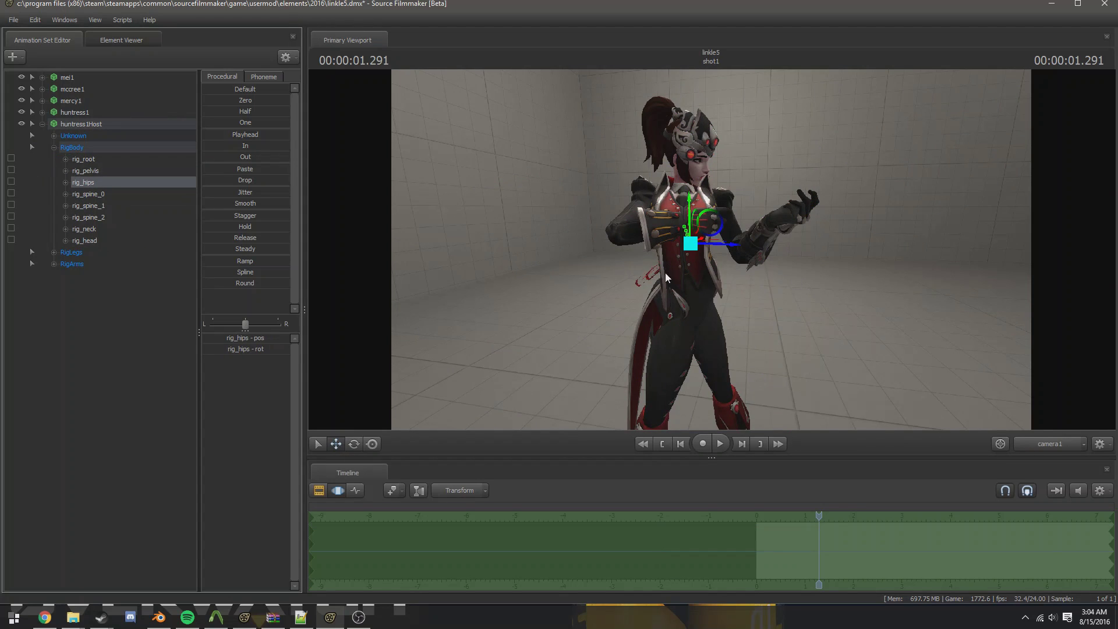
key(e)
key(w)
drag(765, 285, 708, 304)
drag(781, 365, 662, 266)
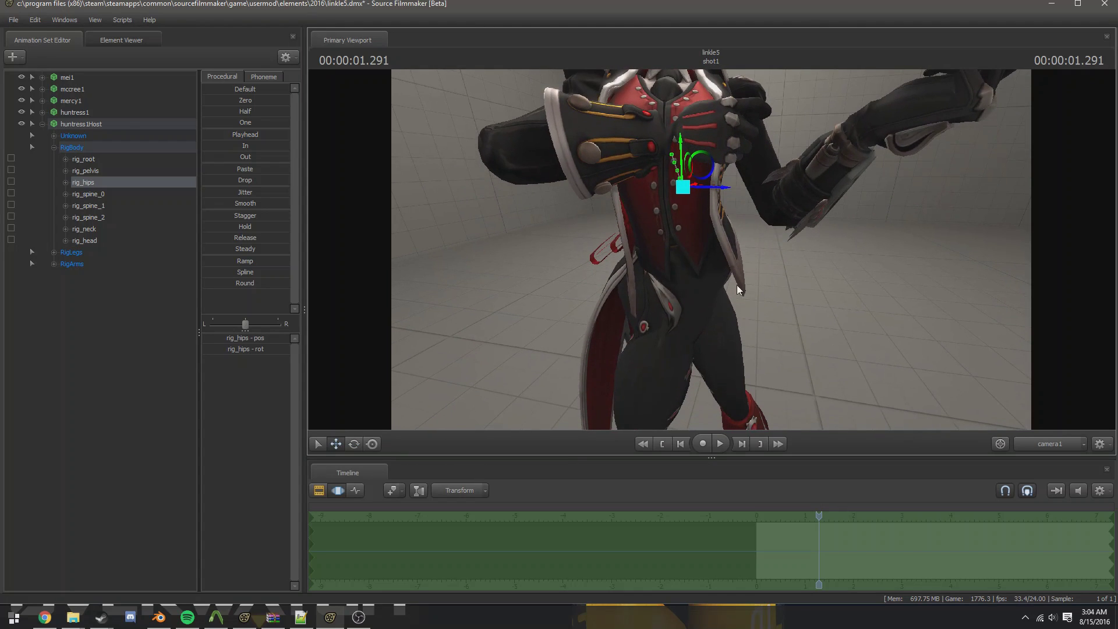
drag(737, 289, 702, 239)
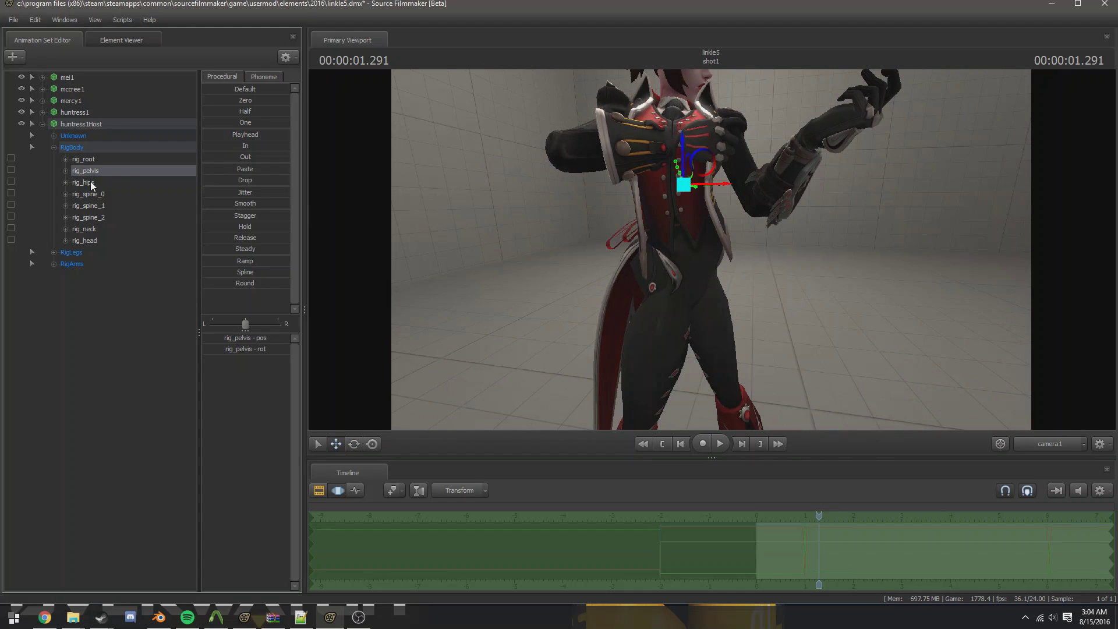
Try rotating the rig_hips control and examine the huntress's hips and torso from different sides
drag(699, 185, 735, 303)
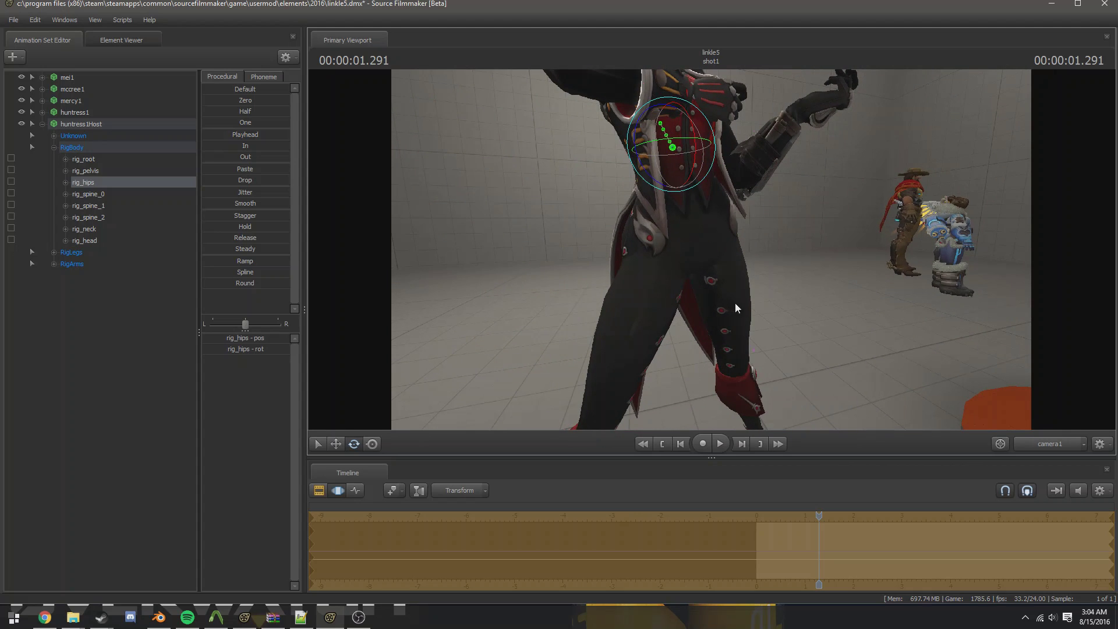
key(ctrl)
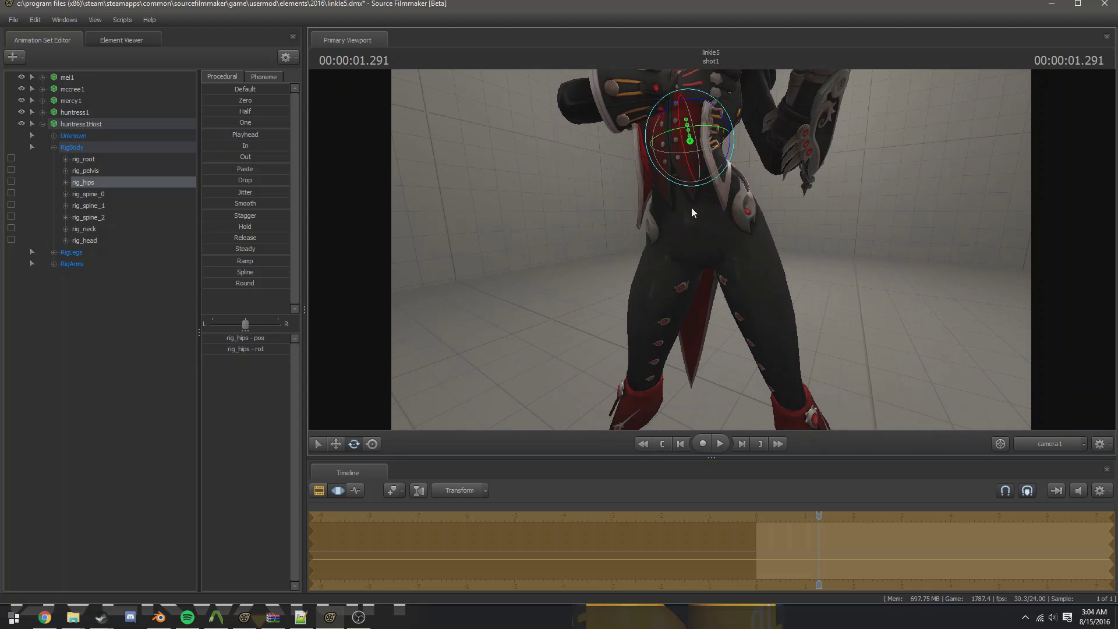
alt+drag(691, 208, 748, 251)
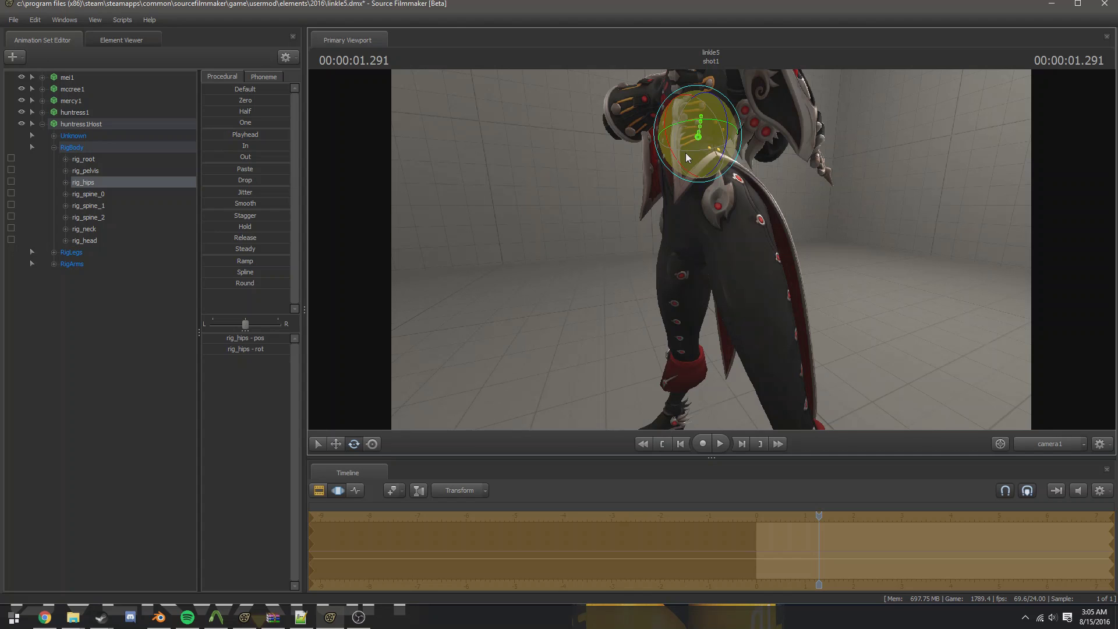
alt+drag(687, 153, 851, 350)
scroll(798, 532, down, 2)
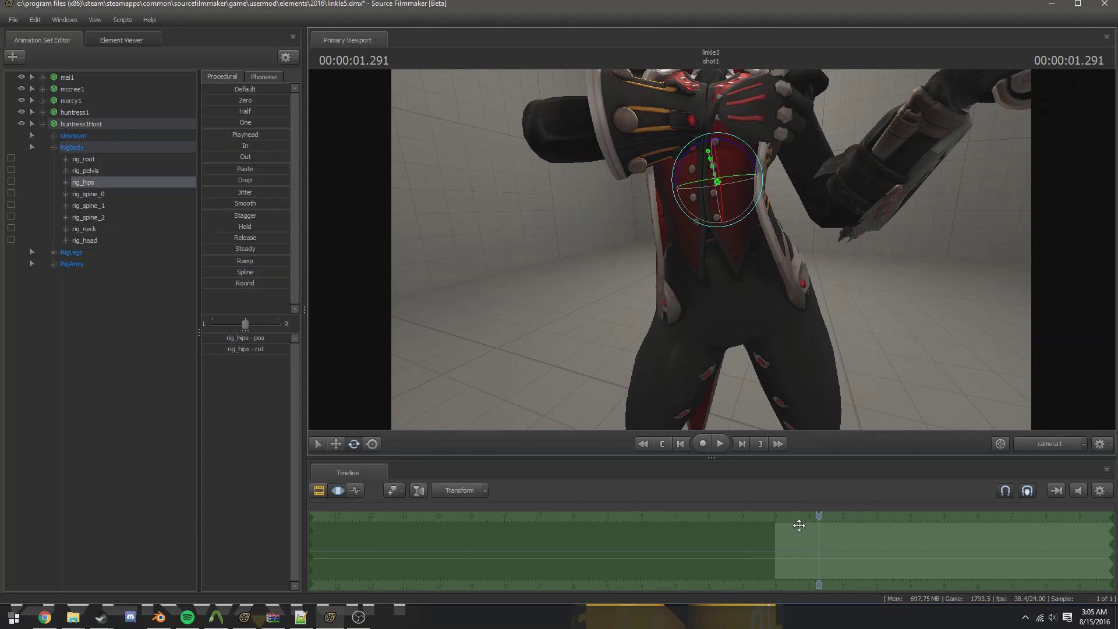
key(s)
drag(711, 249, 690, 260)
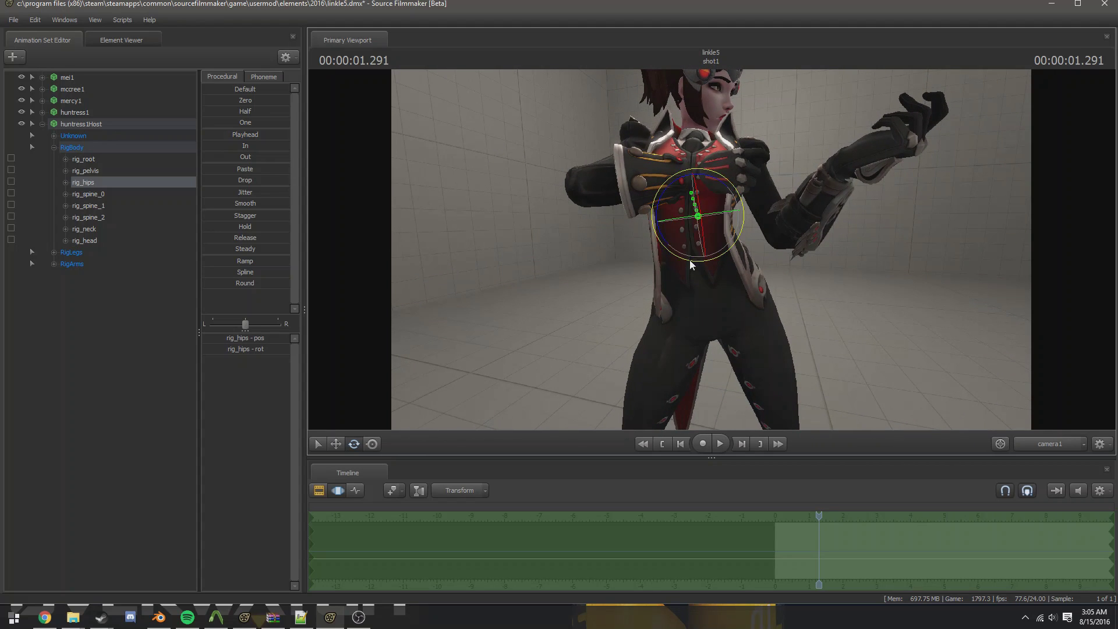
key(ctrl)
drag(672, 187, 674, 266)
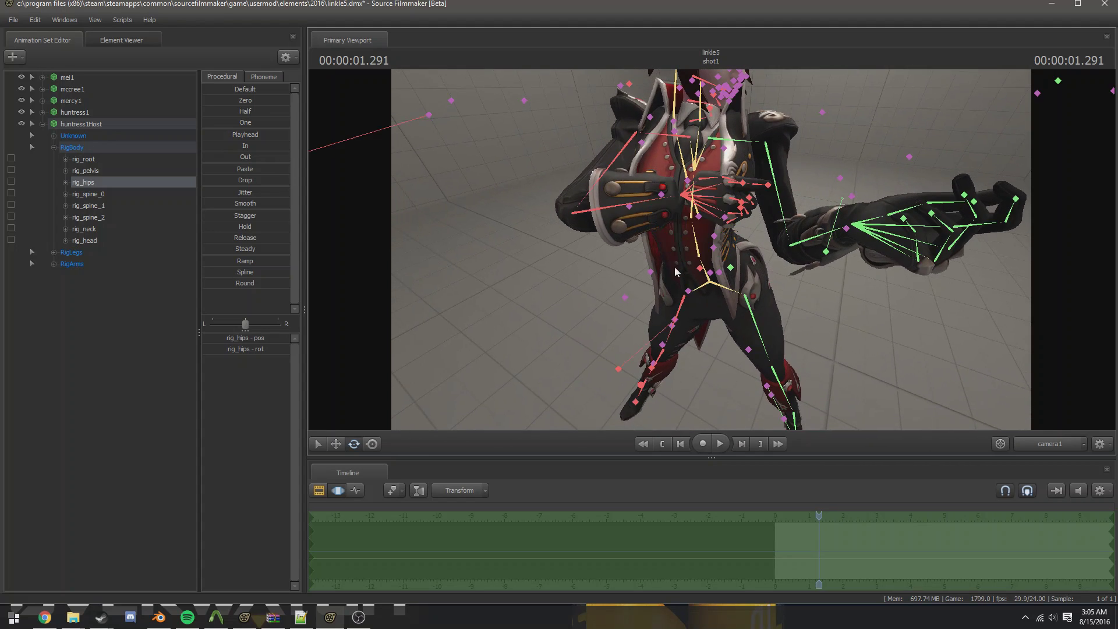
Select huntress1's hlp_forearm_R bone and examine the right forearm from above
click(665, 199)
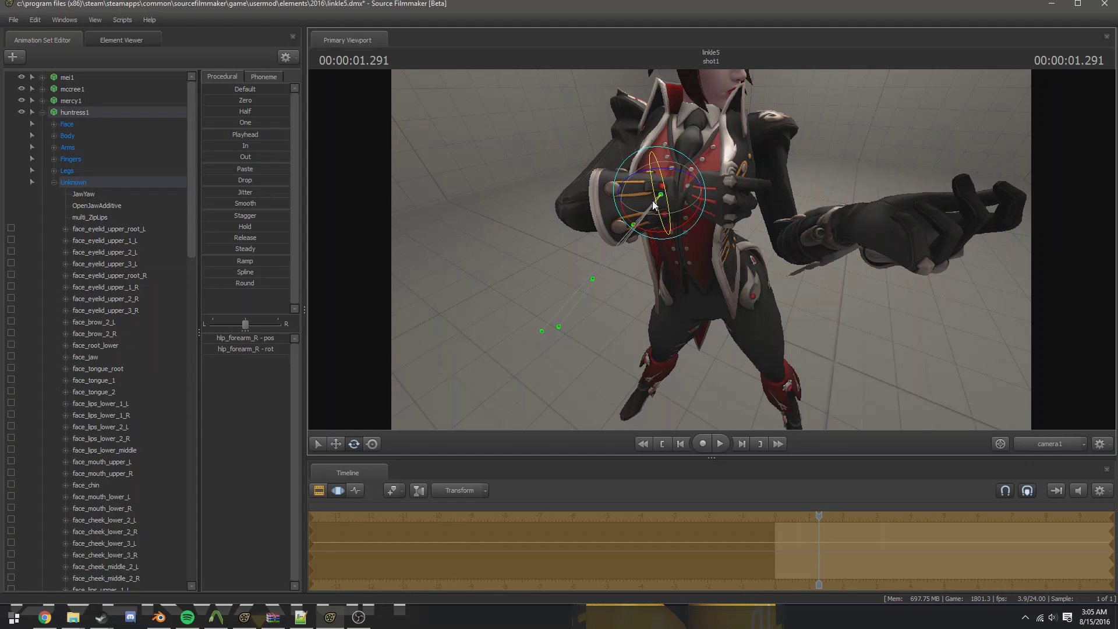
ctrl+click(645, 202)
alt+drag(587, 228, 635, 262)
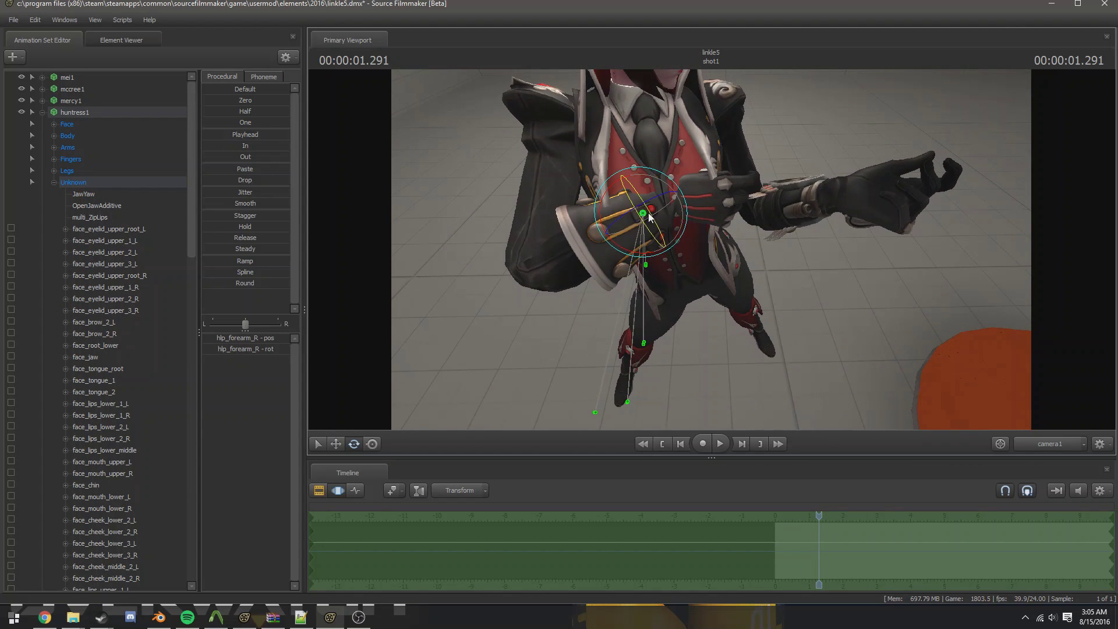
key(ctrl)
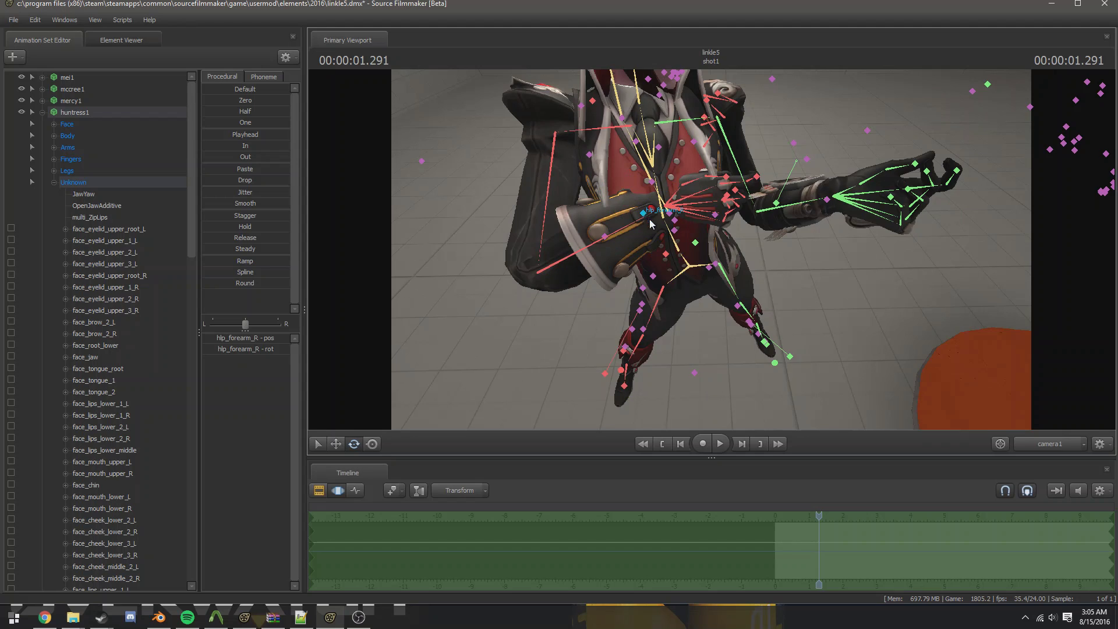
click(644, 213)
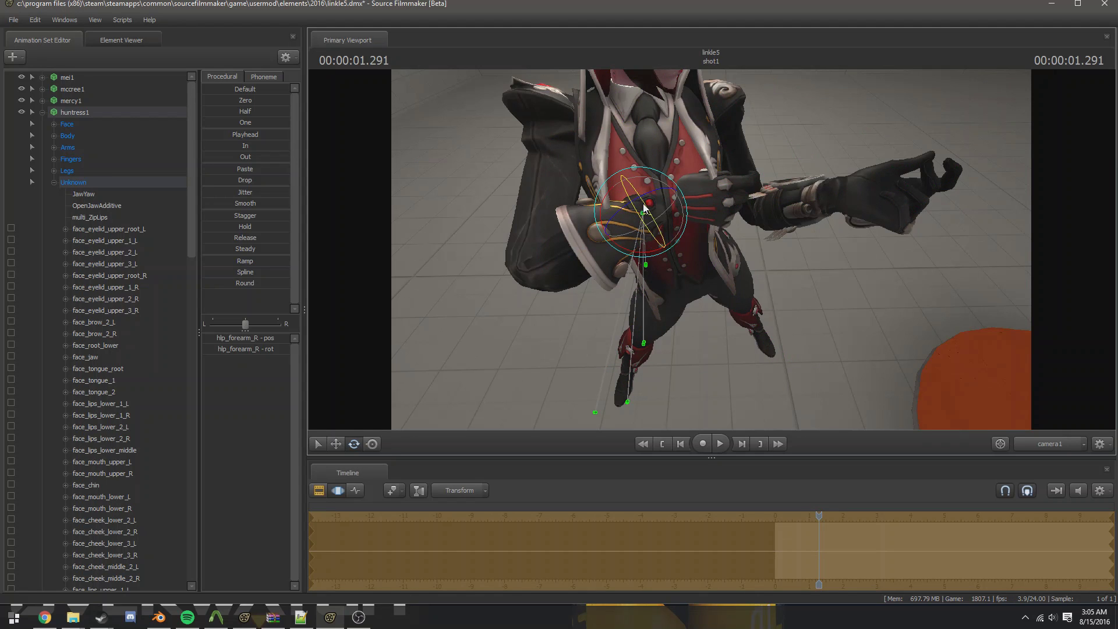
drag(645, 208, 728, 250)
Collapse the huntress1 and huntress1Host control groups and clear the selection
click(42, 112)
click(43, 112)
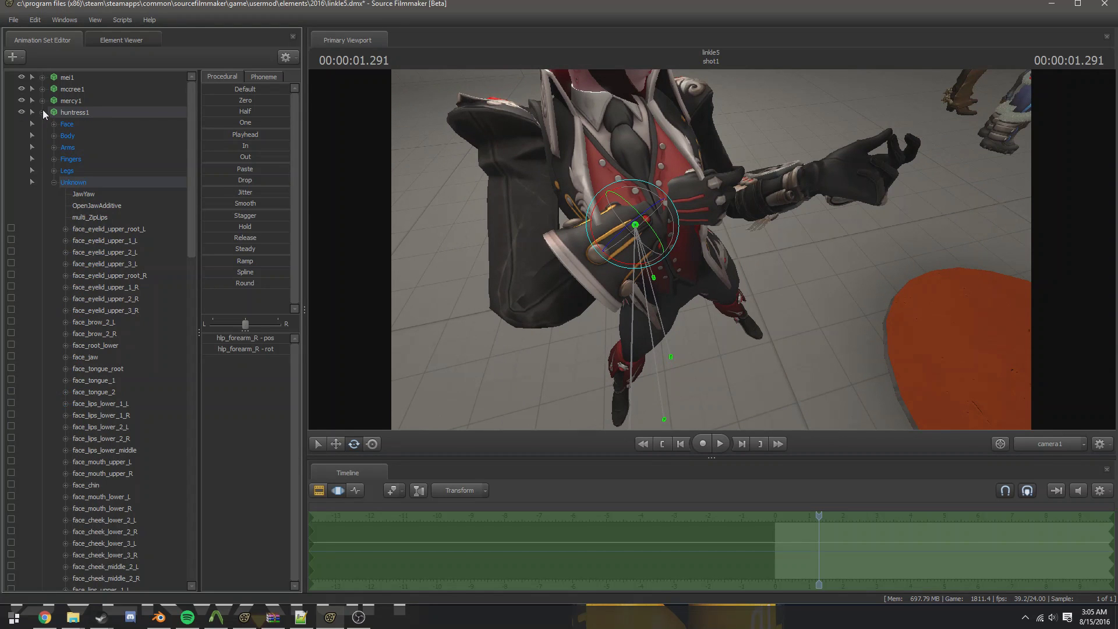
click(43, 111)
click(42, 124)
key(Escape)
Examine the huntress's bones from the side and behind and briefly play the animation
alt+drag(554, 219, 773, 282)
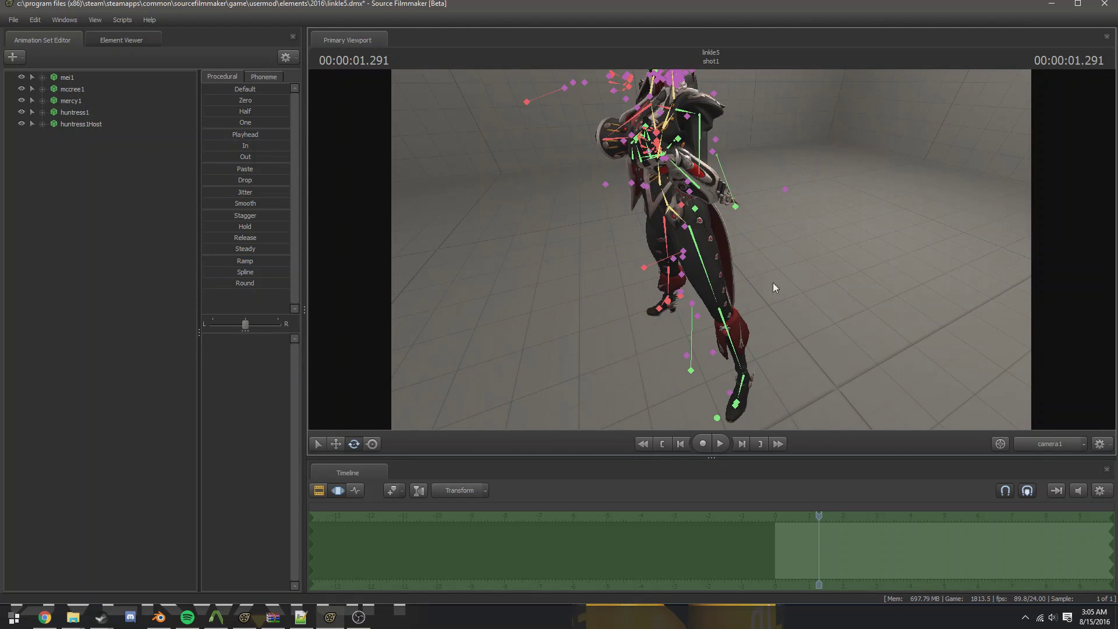
alt+drag(905, 245, 708, 250)
key(ctrl)
key(ctrl)
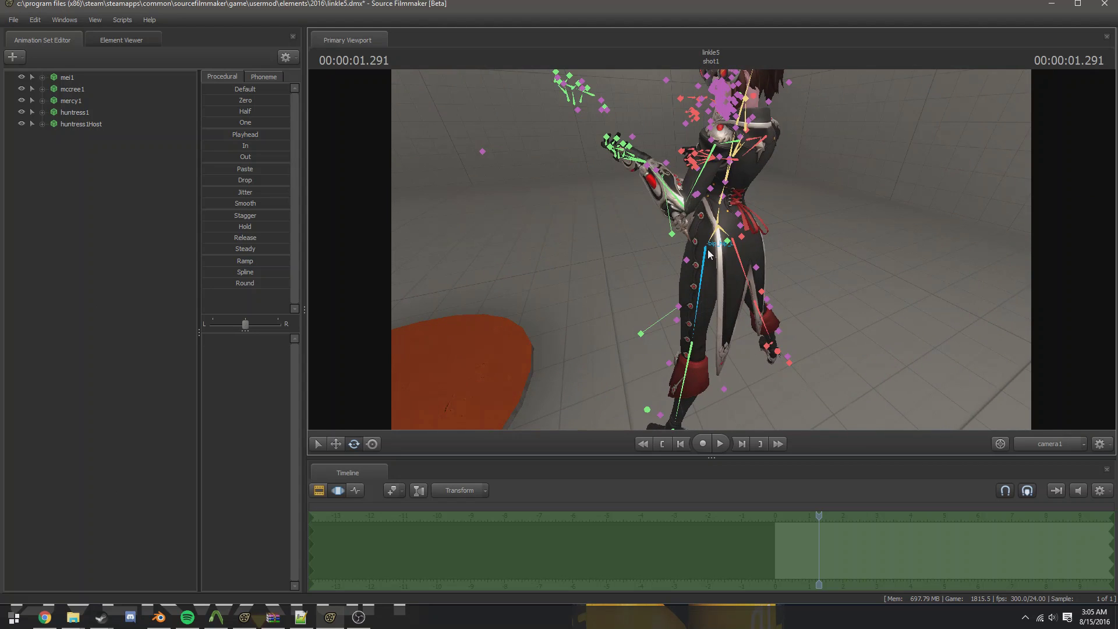
key(space)
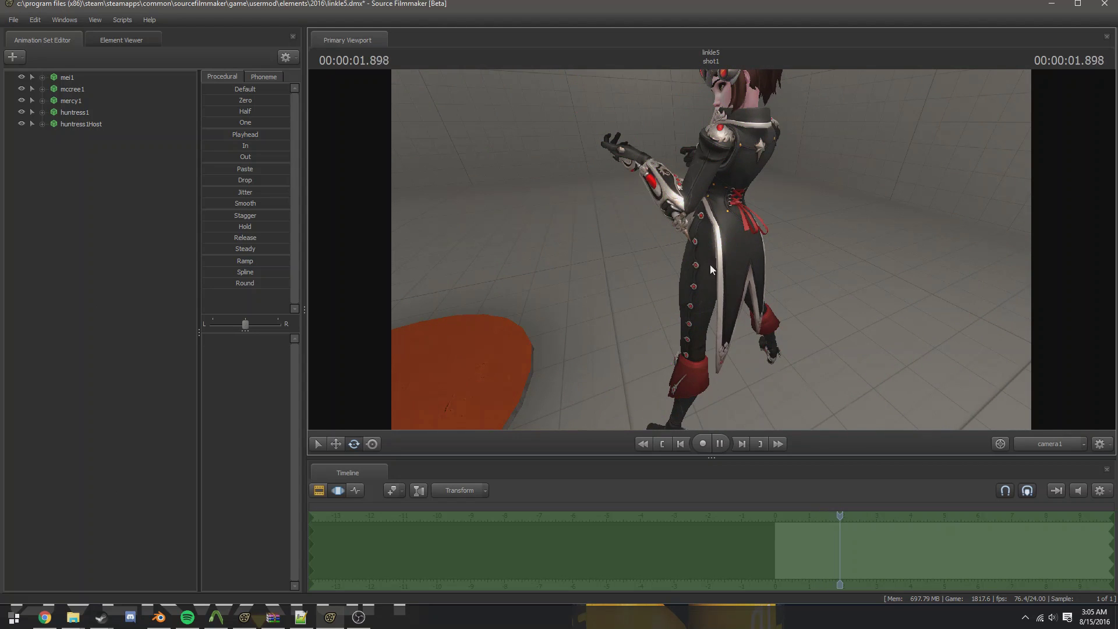
key(space)
Create an animation set for the model overwatch\characters\widowmaker\huntress.mdl
right_click(86, 257)
key(Escape)
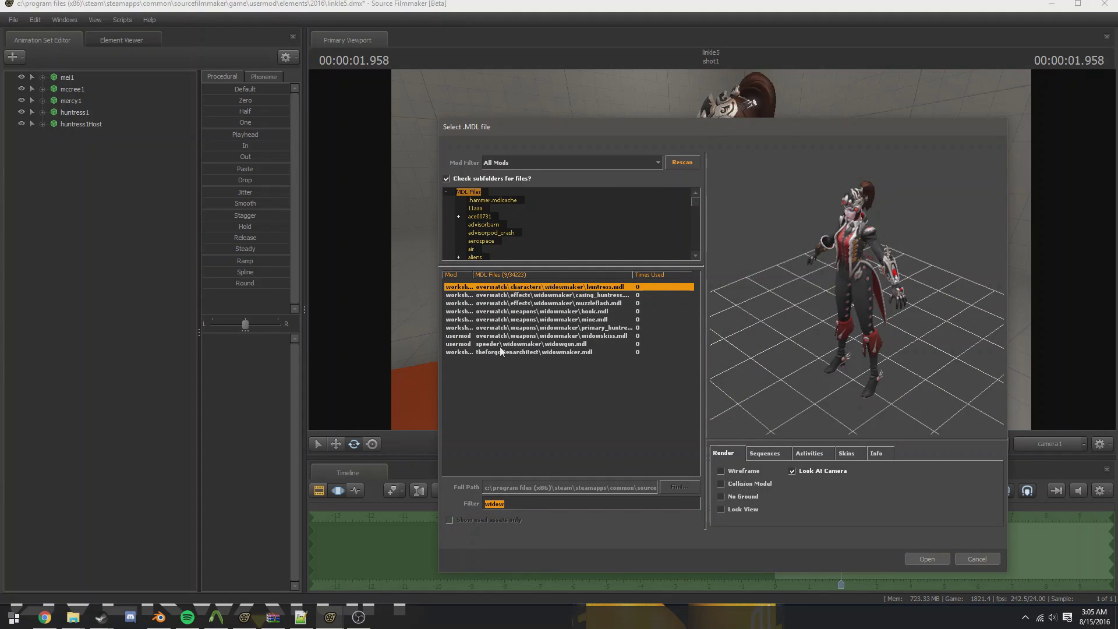
key(Return)
Apply the overwatch_animations_bip rig script to huntress2 and switch to the screen-space manipulator
right_click(85, 141)
mouse_move(111, 252)
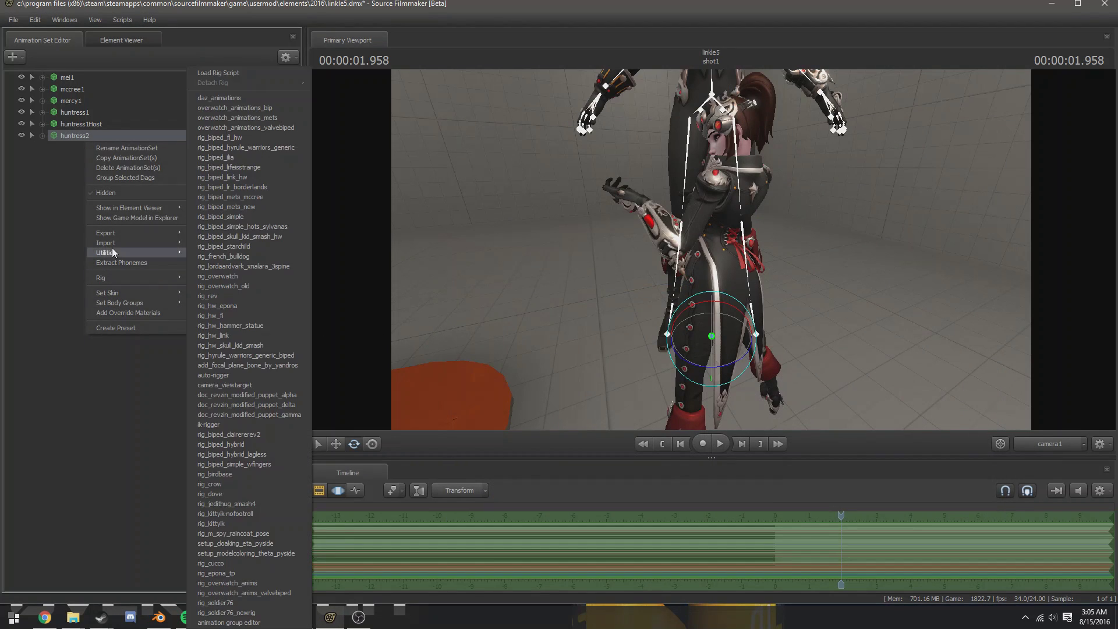
mouse_move(112, 277)
click(265, 104)
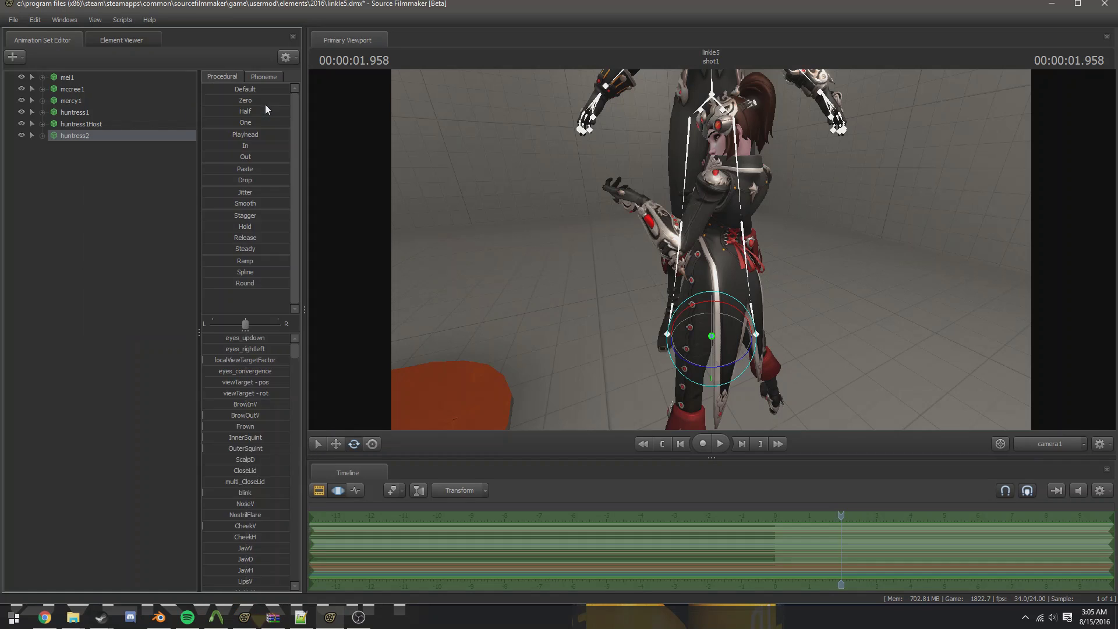
click(372, 444)
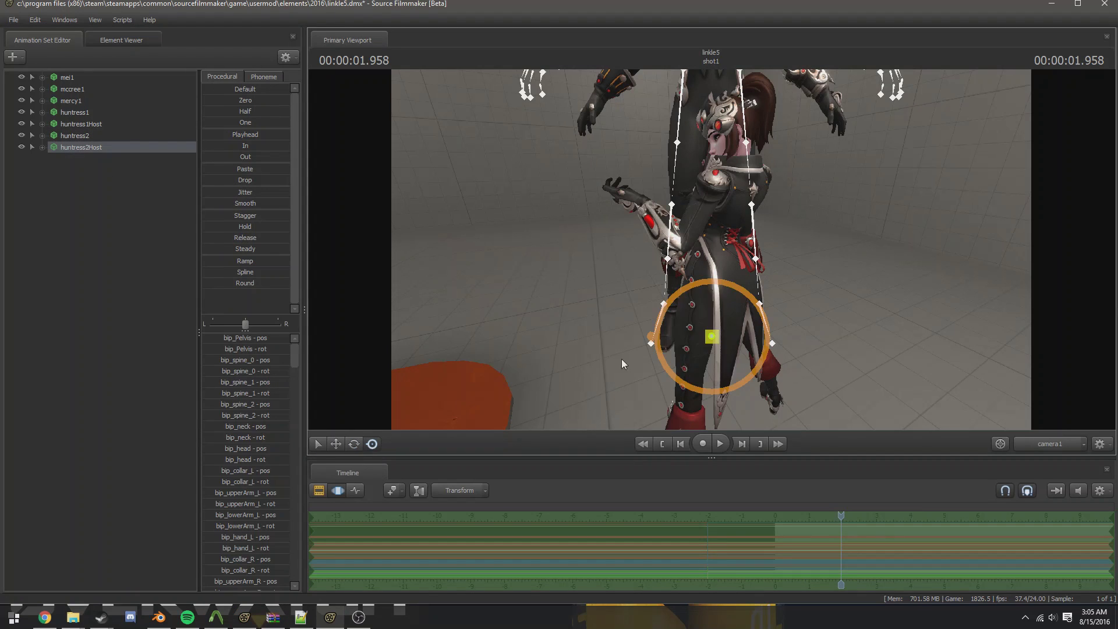
Move the second huntress to open floor beside the first and import the tracer_dance sequence onto huntress2Host
drag(712, 336, 563, 325)
right_click(96, 153)
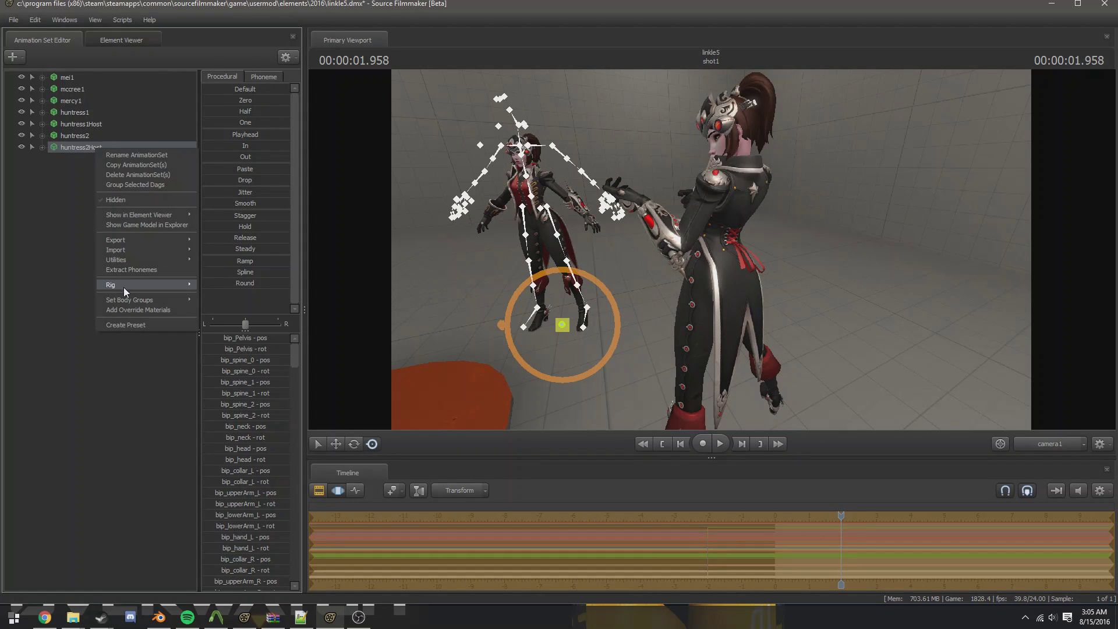
mouse_move(139, 251)
click(242, 262)
click(624, 339)
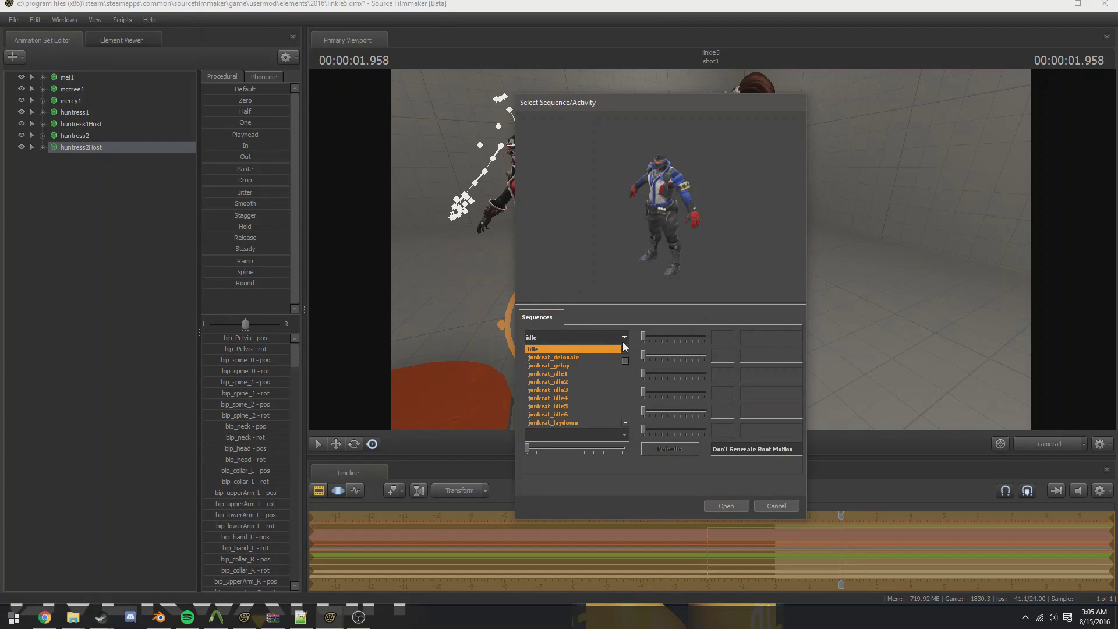
drag(624, 355, 623, 390)
scroll(608, 387, up, 2)
click(568, 382)
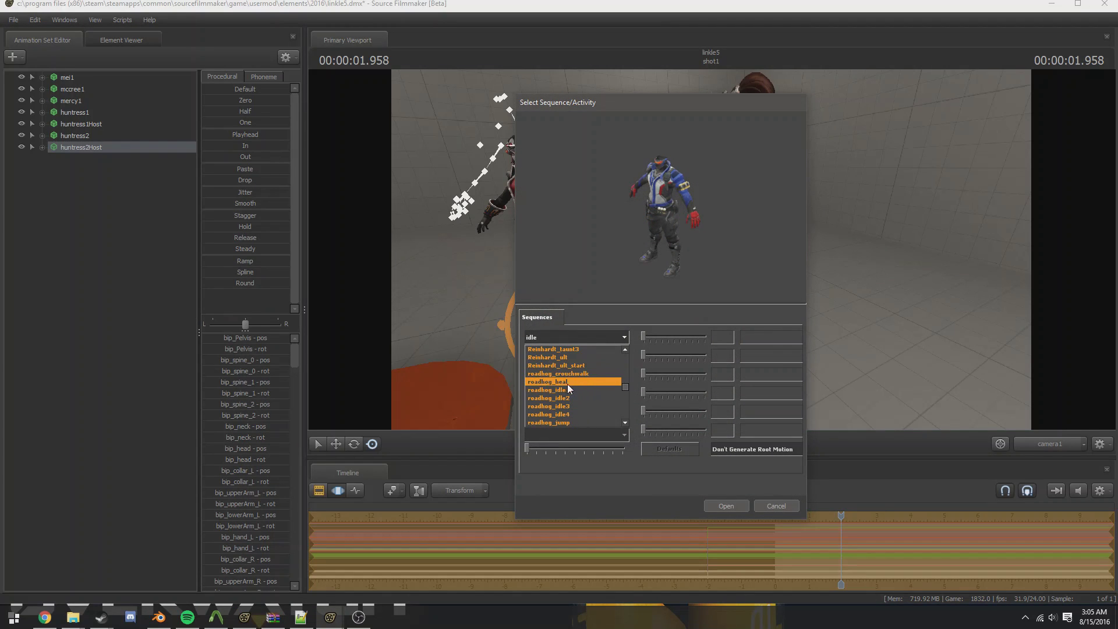
click(565, 351)
click(571, 338)
mouse_move(623, 388)
mouse_down()
mouse_move(626, 400)
mouse_move(632, 368)
mouse_move(626, 398)
mouse_up()
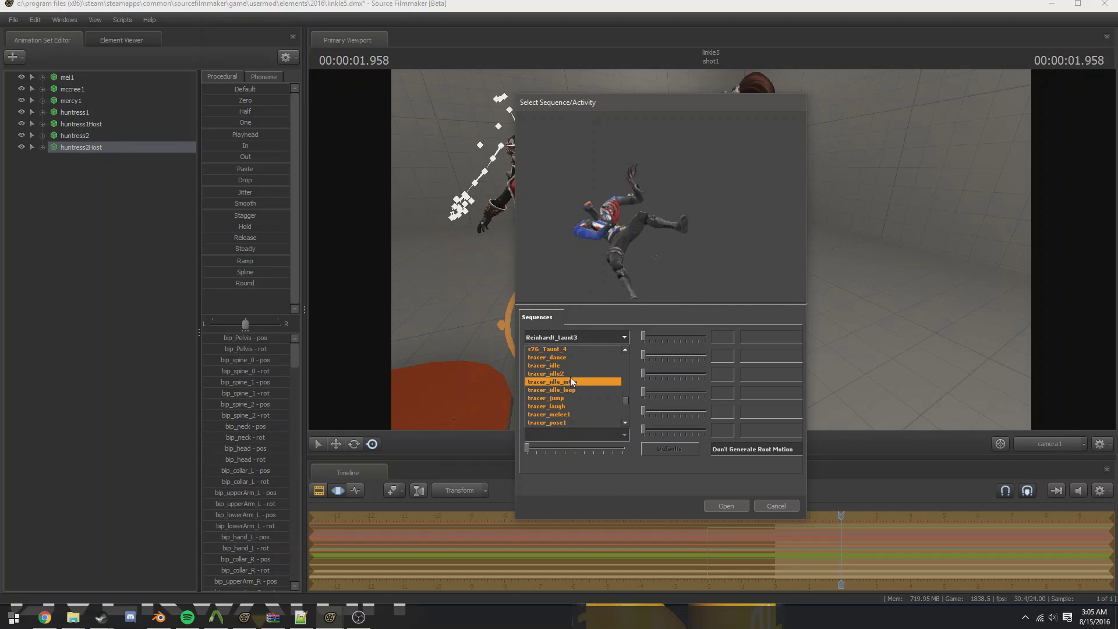
click(570, 364)
key(Return)
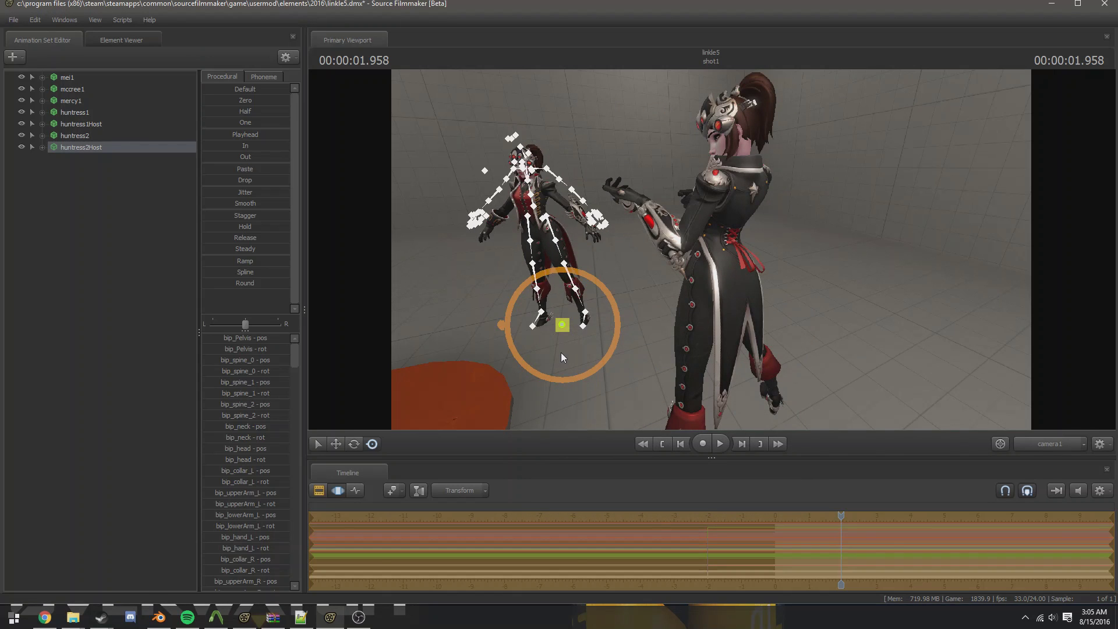
Play the imported dance up to about three seconds with nothing selected
click(127, 323)
key(space)
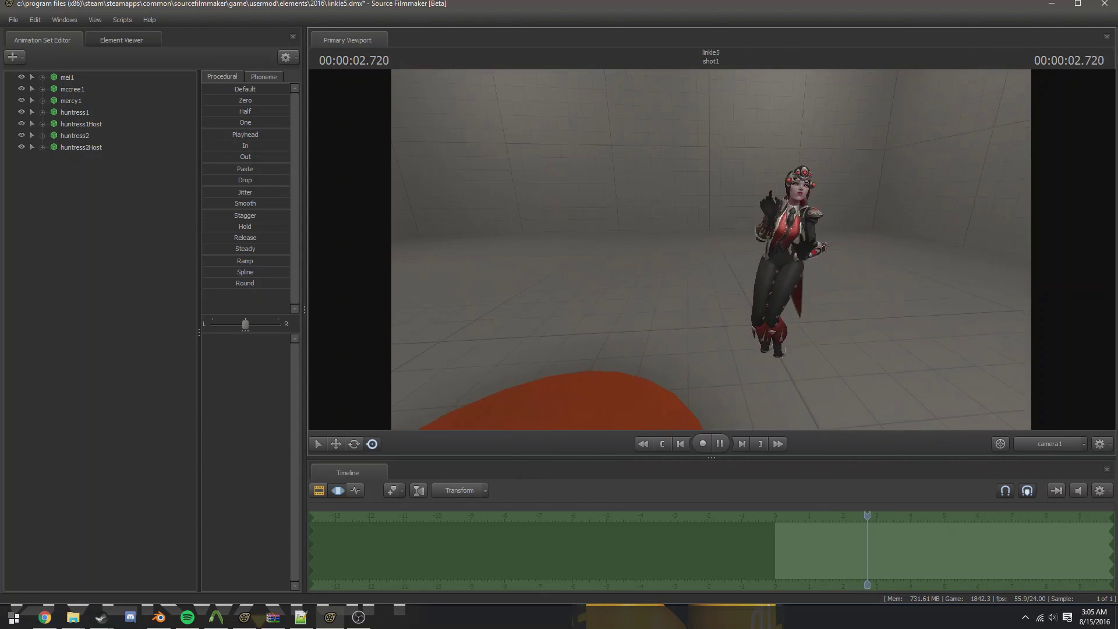
click(81, 147)
key(space)
click(81, 301)
Raise huntress2Host slightly above its current floor position with the Move manipulator
drag(655, 236, 605, 204)
key(ctrl)
click(105, 146)
key(w)
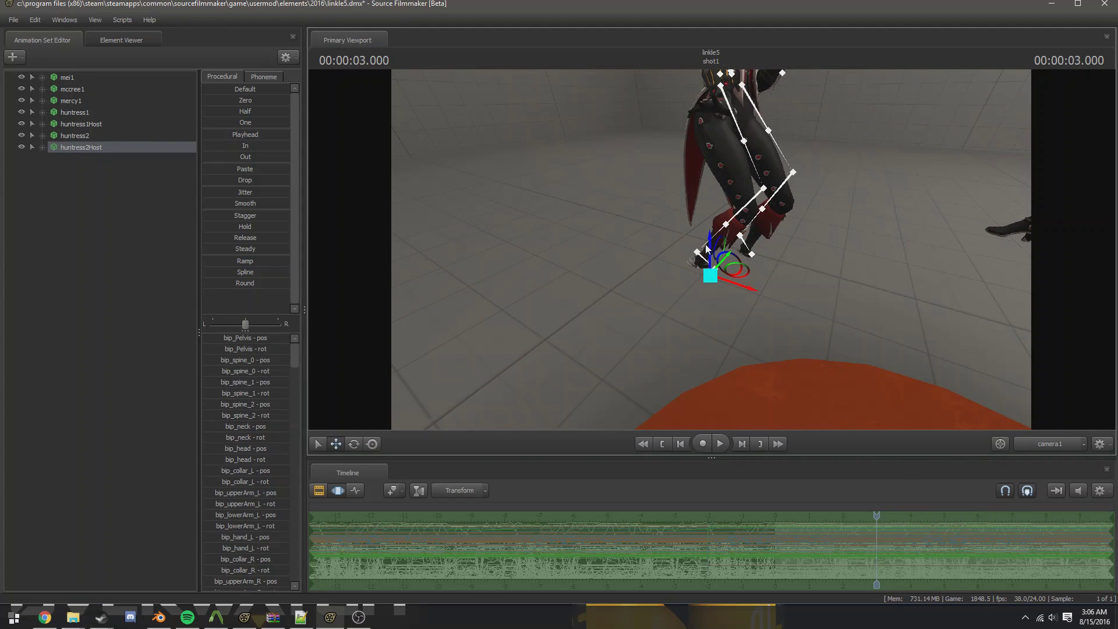
mouse_move(708, 248)
mouse_down()
mouse_move(708, 223)
mouse_move(708, 233)
mouse_up()
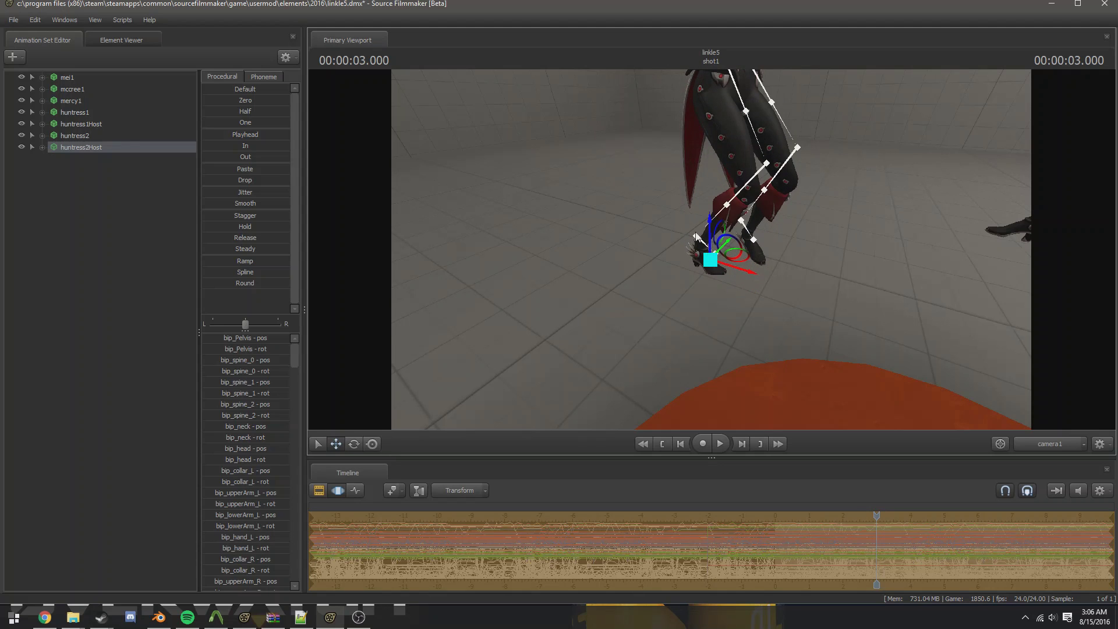
Clear the selection and play the dance further to check the huntress's height above the floor
key(space)
key(space)
mouse_move(962, 293)
mouse_down()
mouse_move(963, 244)
mouse_move(963, 273)
mouse_up()
click(144, 215)
key(space)
key(space)
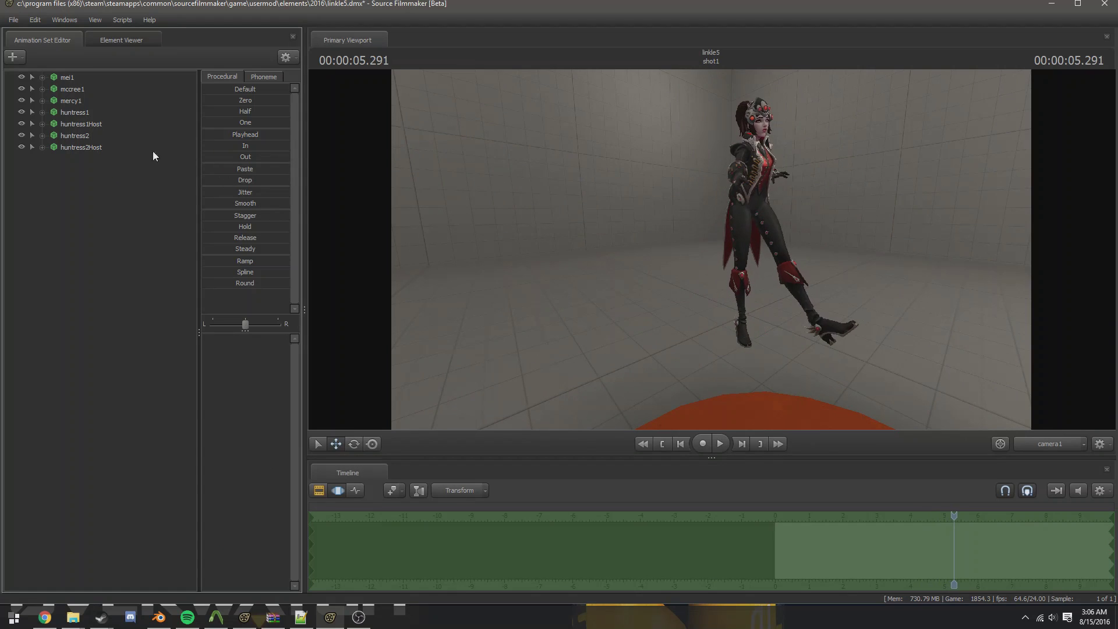
Apply the rig_overwatch_anims rig script to huntress2Host, preview it briefly and return the playhead to the start
right_click(88, 145)
mouse_move(127, 279)
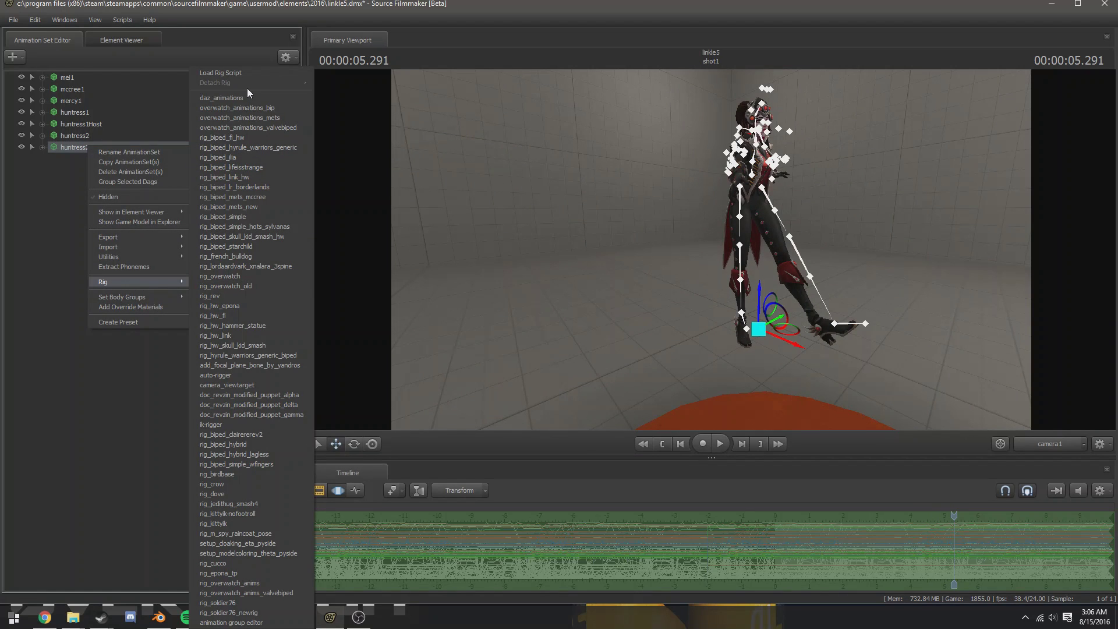
click(253, 584)
click(715, 292)
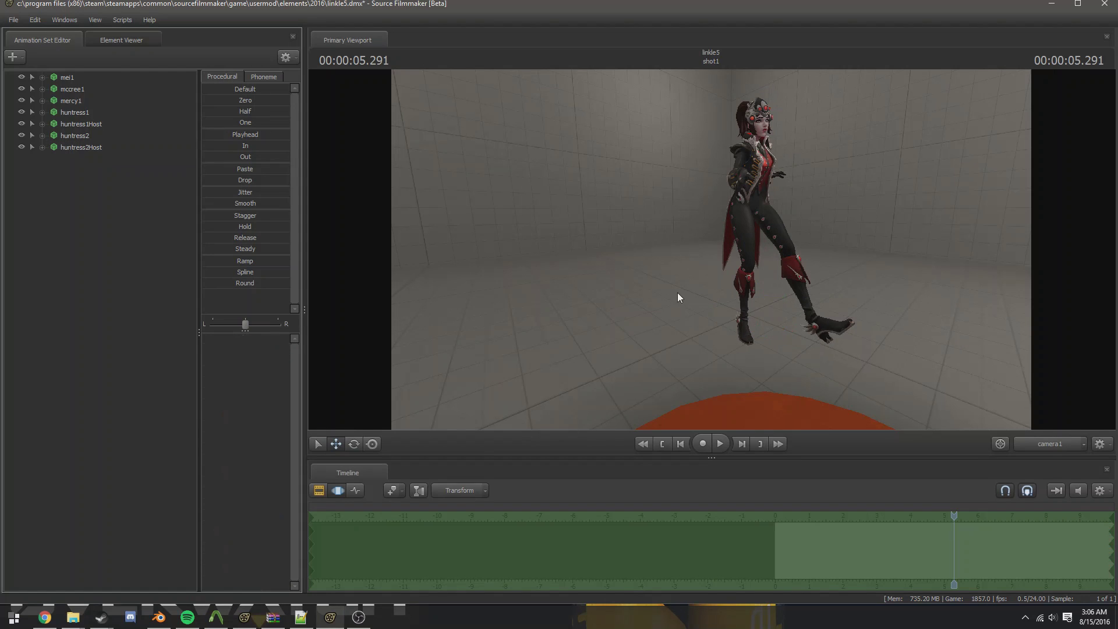
key(space)
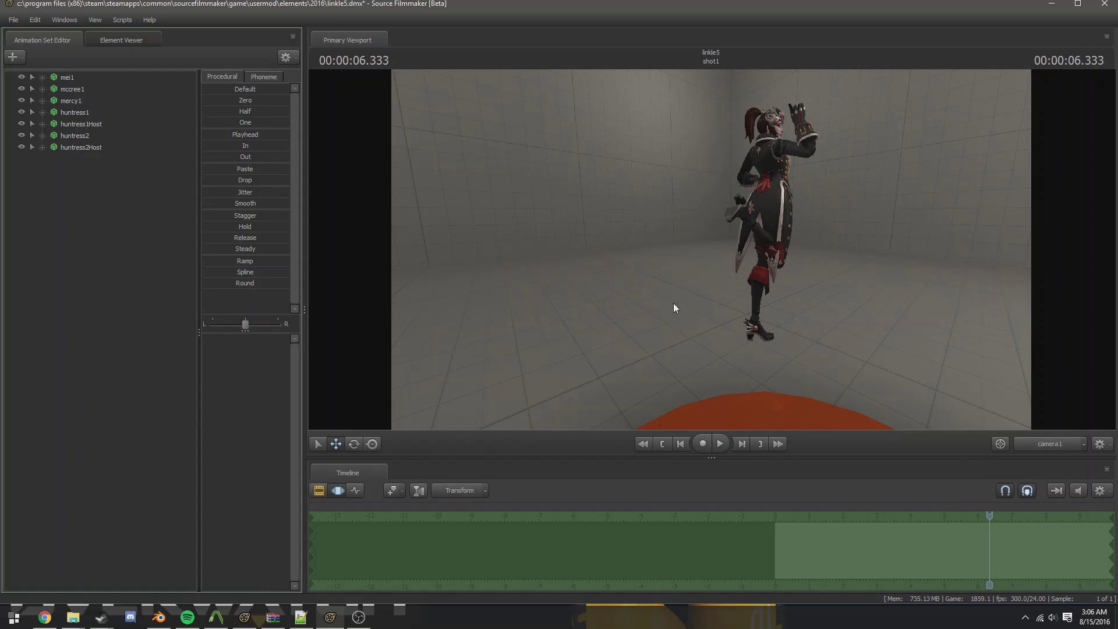
key(Home)
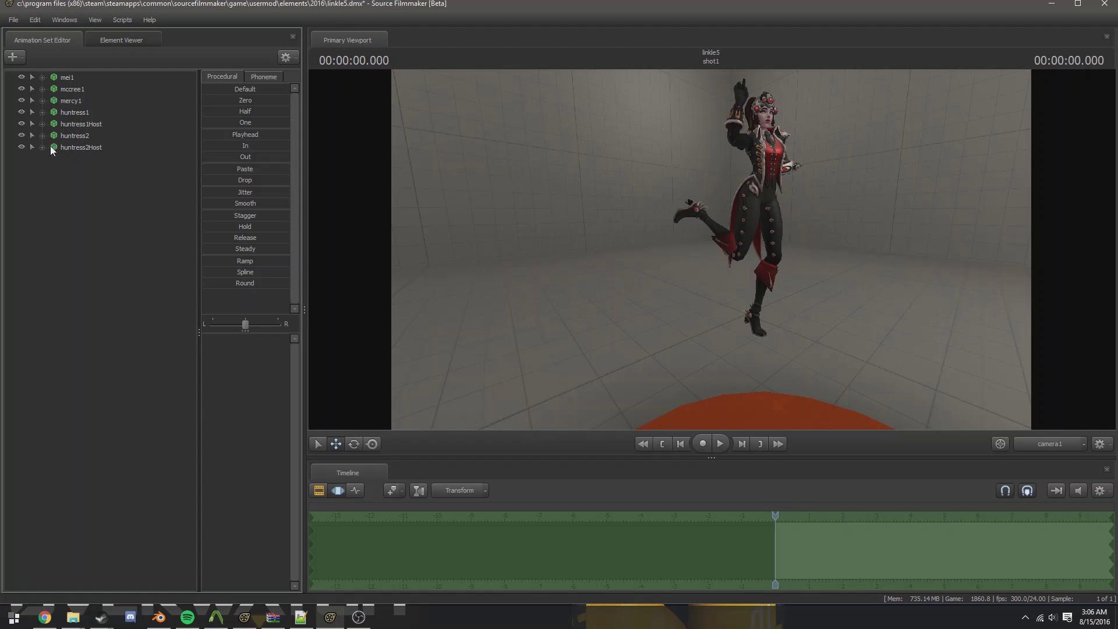
Make huntress2 unselectable in the viewport and select rig_pelvis in huntress2Host's RigBody group
click(32, 135)
double_click(49, 168)
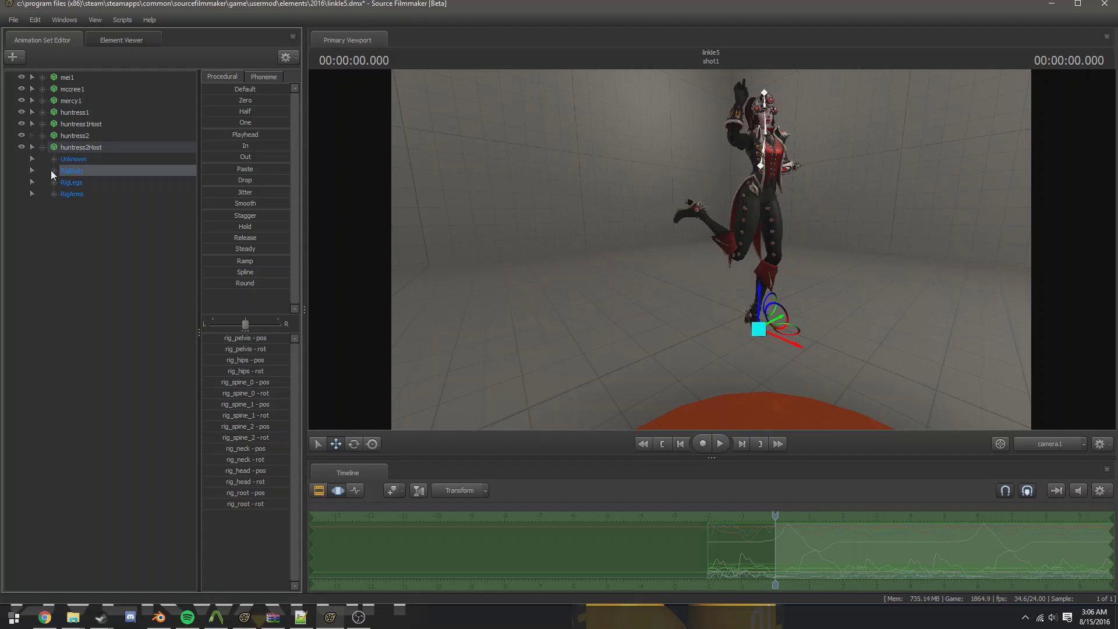
click(93, 205)
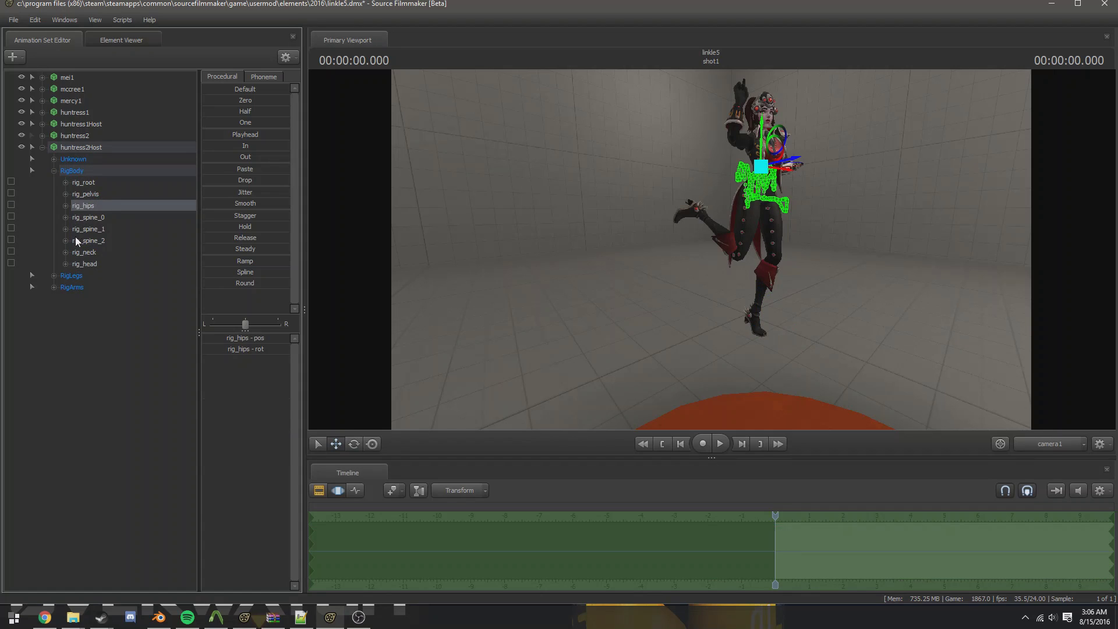
click(97, 194)
Add rig_hand_R and rig_hand_L to the selection, lower them together with rig_pelvis, and play the dance
click(68, 310)
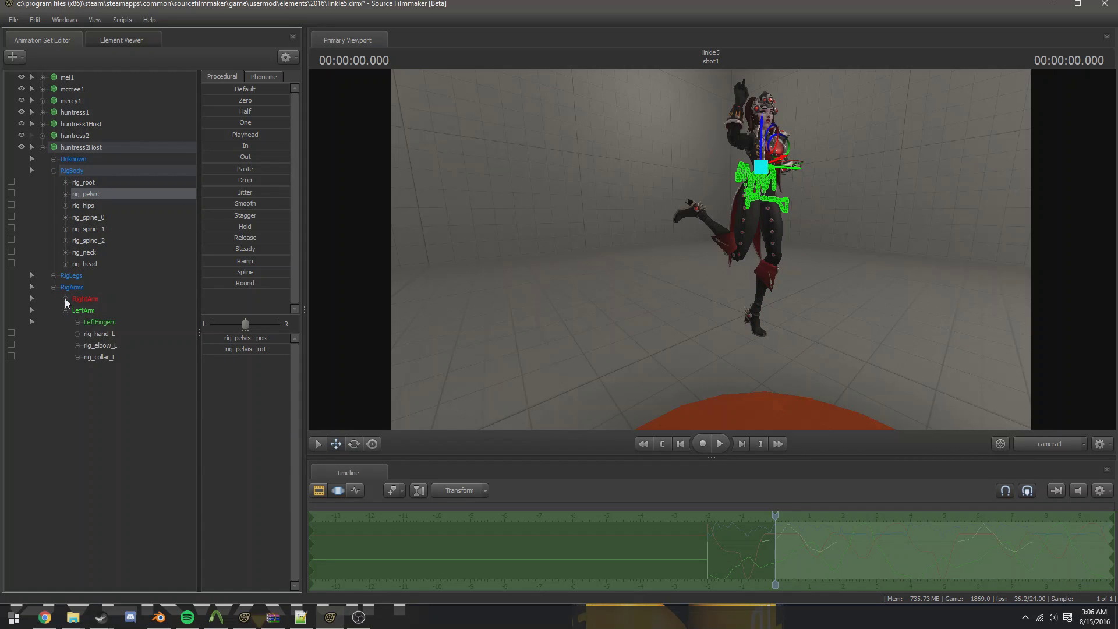
click(65, 298)
ctrl+click(103, 322)
ctrl+click(110, 382)
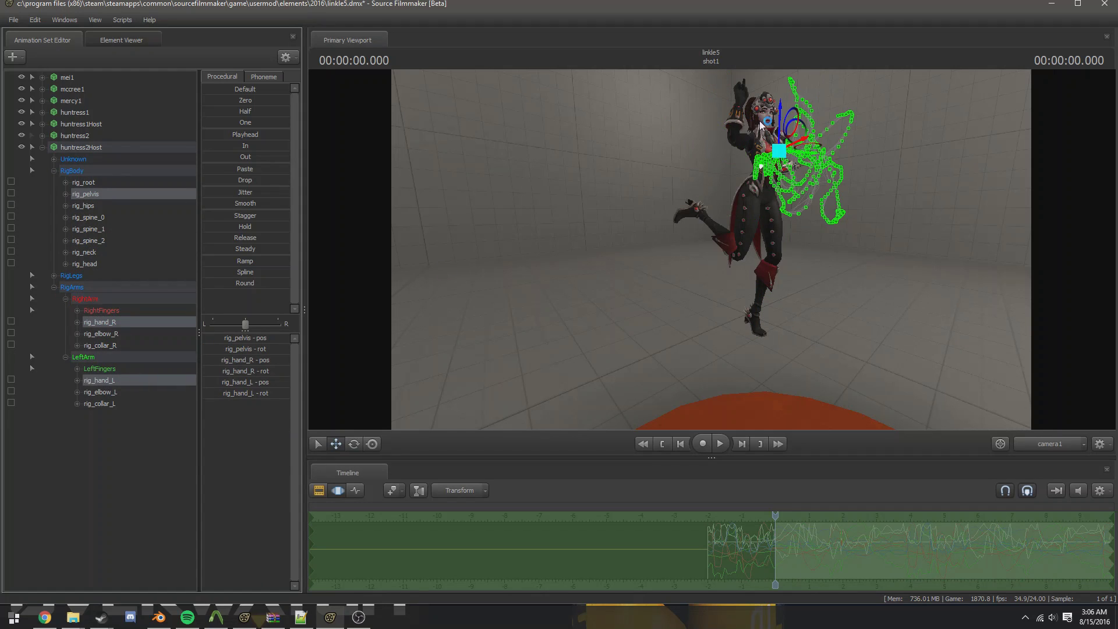
drag(780, 126, 766, 158)
click(319, 490)
key(space)
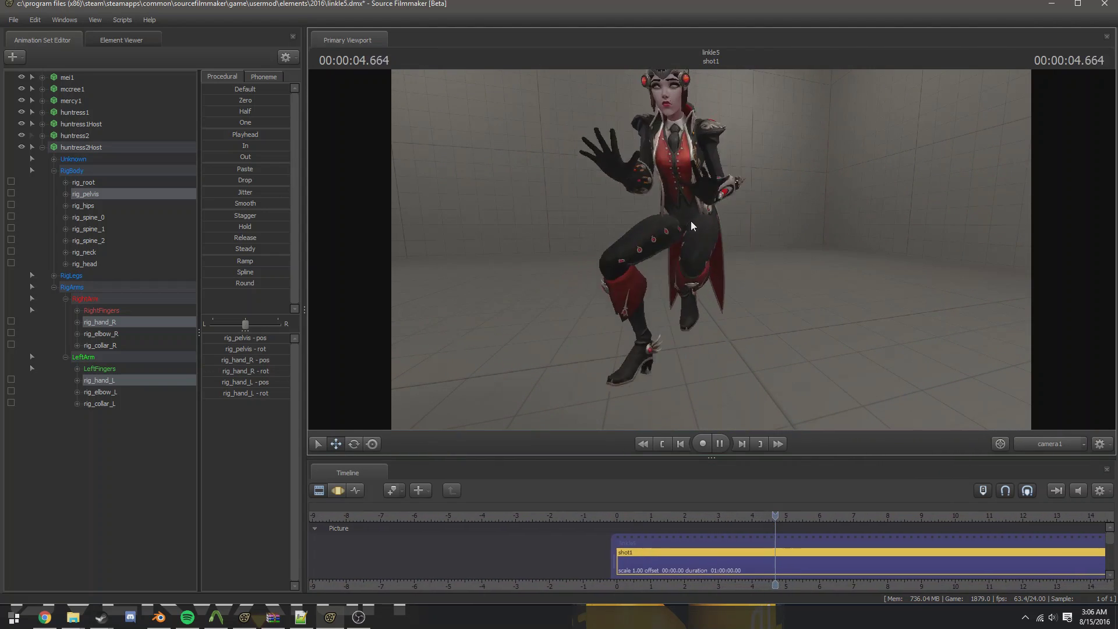
Try rotating the pelvis and both hand controls together and play the dance from a wider view
click(336, 491)
drag(756, 173, 803, 138)
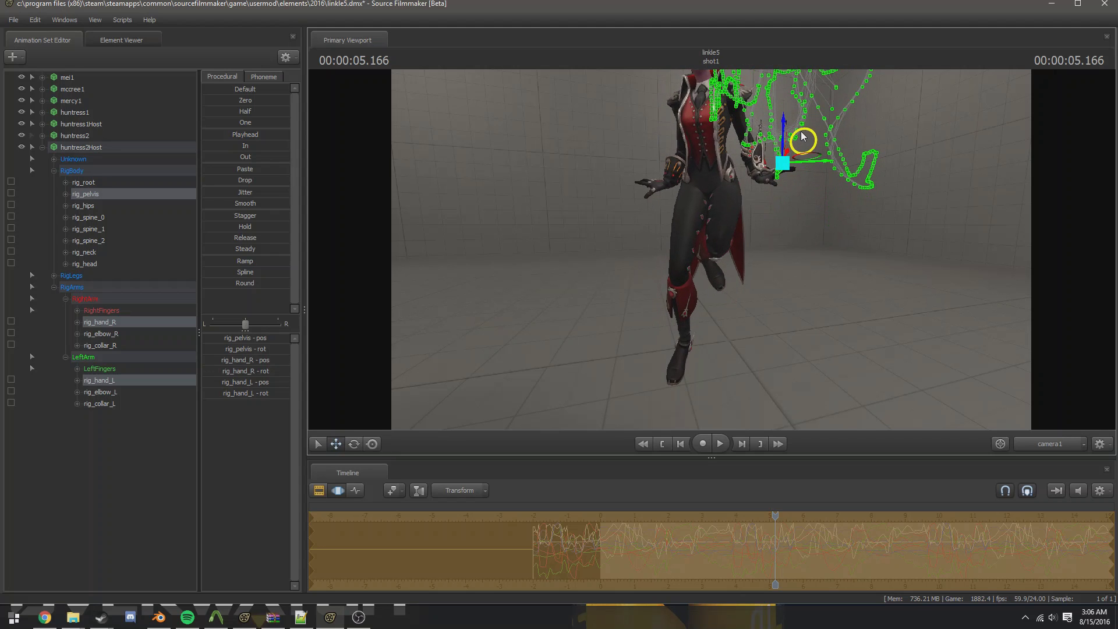
click(318, 490)
key(space)
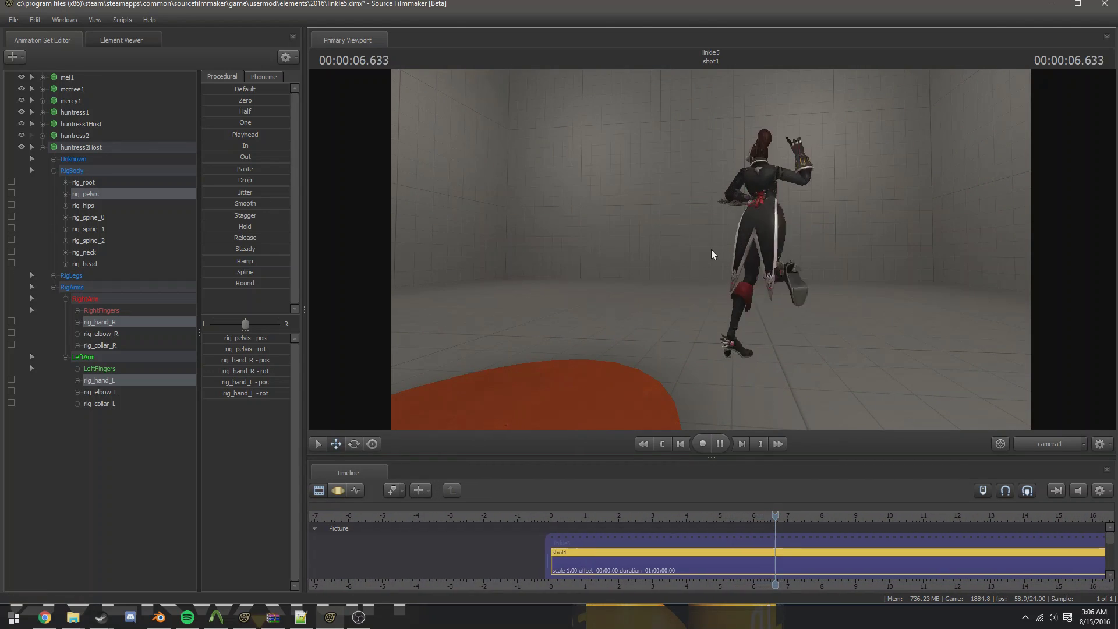
key(space)
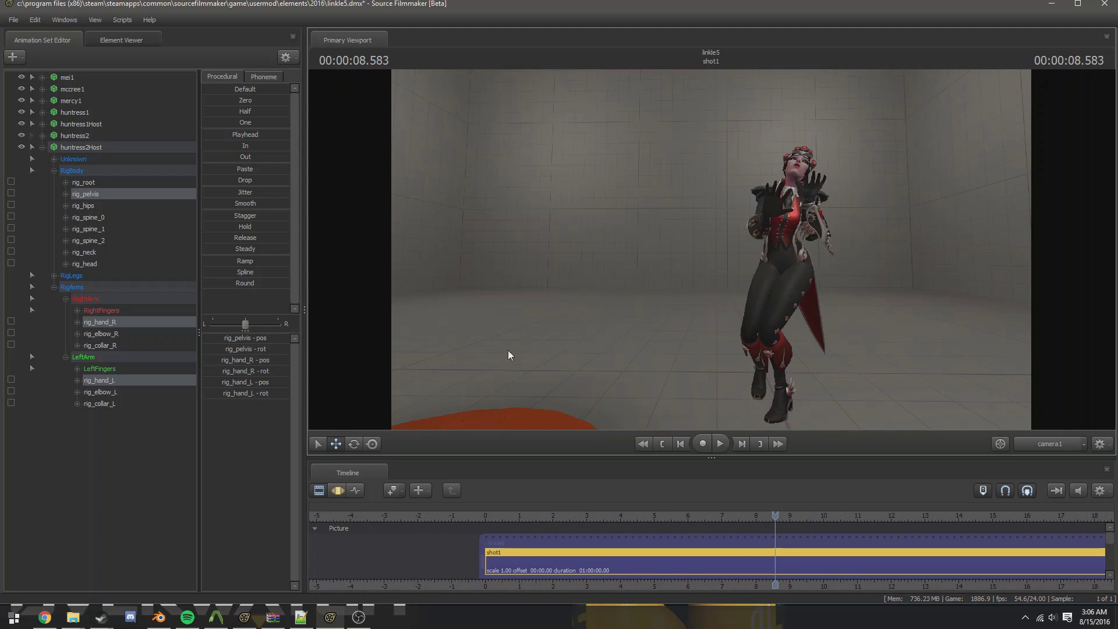
Undo the last adjustments to the pelvis and hand controls
click(338, 491)
key(ctrl+z)
key(ctrl+z)
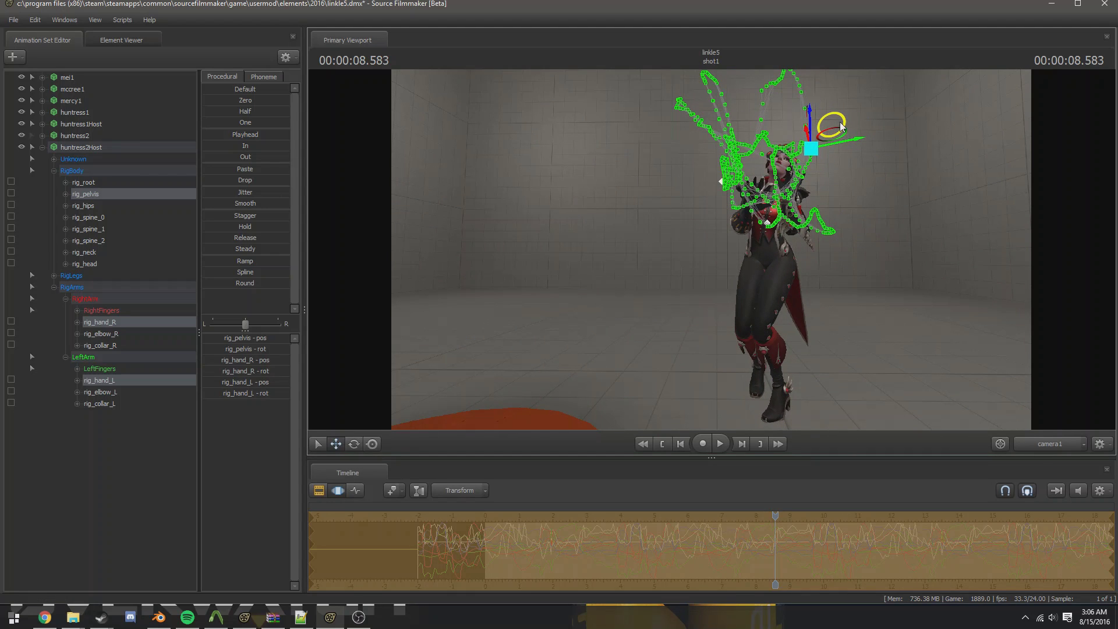
Rotate the selected pelvis and hand controls together at about 8.6 seconds and play the dance briefly
key(w)
drag(838, 127, 868, 99)
drag(711, 249, 742, 202)
key(space)
key(space)
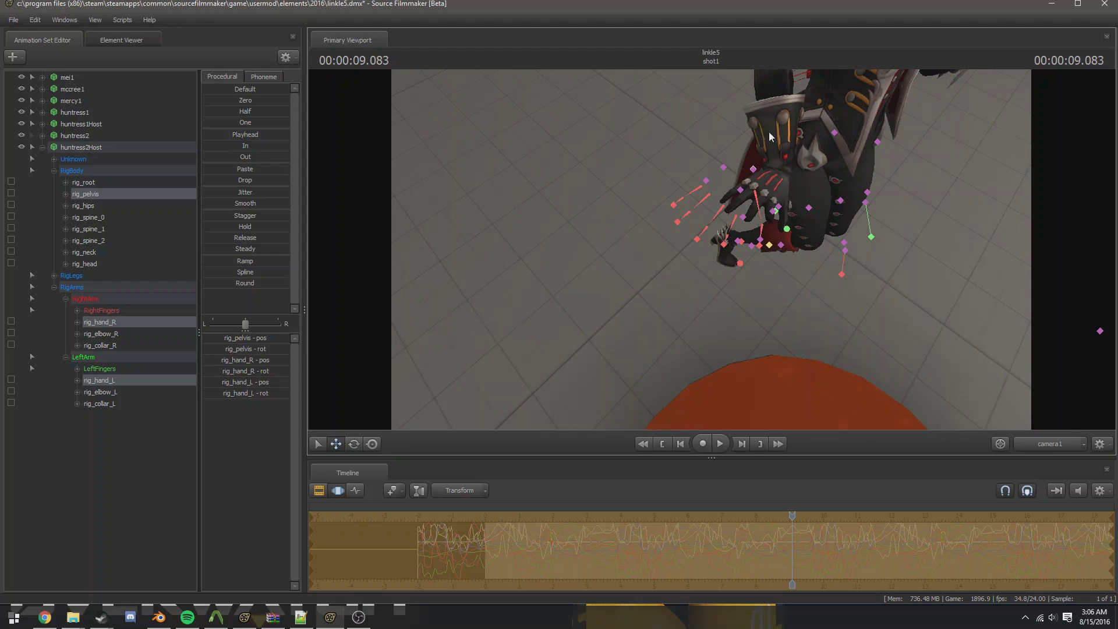
Select rig_spine_1 and play the dance from farther back to examine the whole body's motion
drag(769, 136, 650, 297)
ctrl+click(681, 241)
key(space)
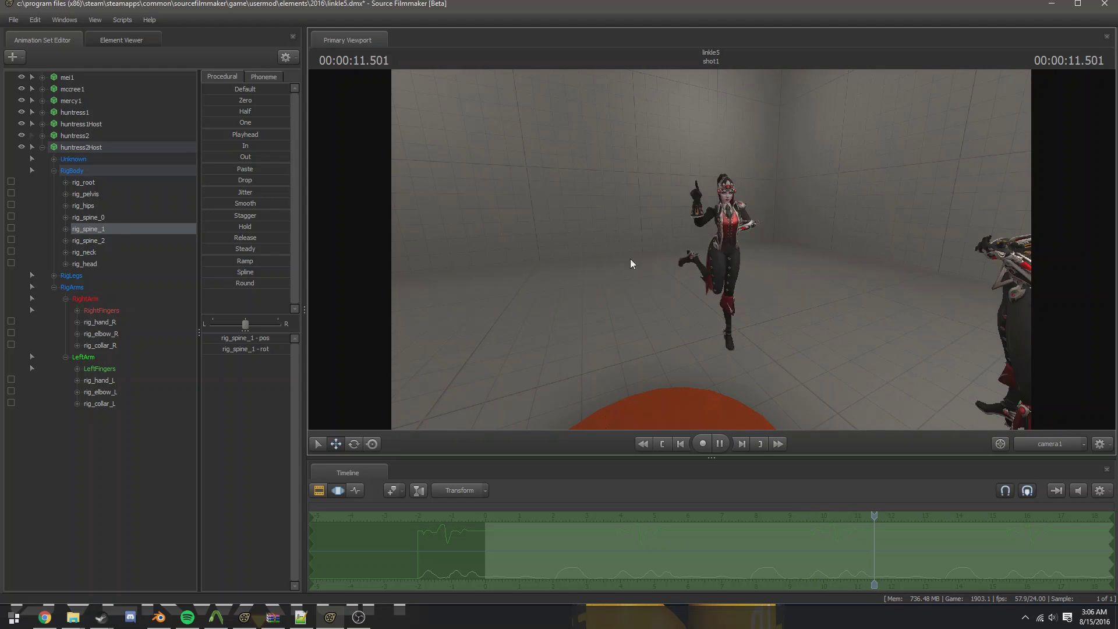
key(space)
Reselect rig_pelvis, rig_hand_R and rig_hand_L, adjust them together, and play the dance briefly
click(95, 193)
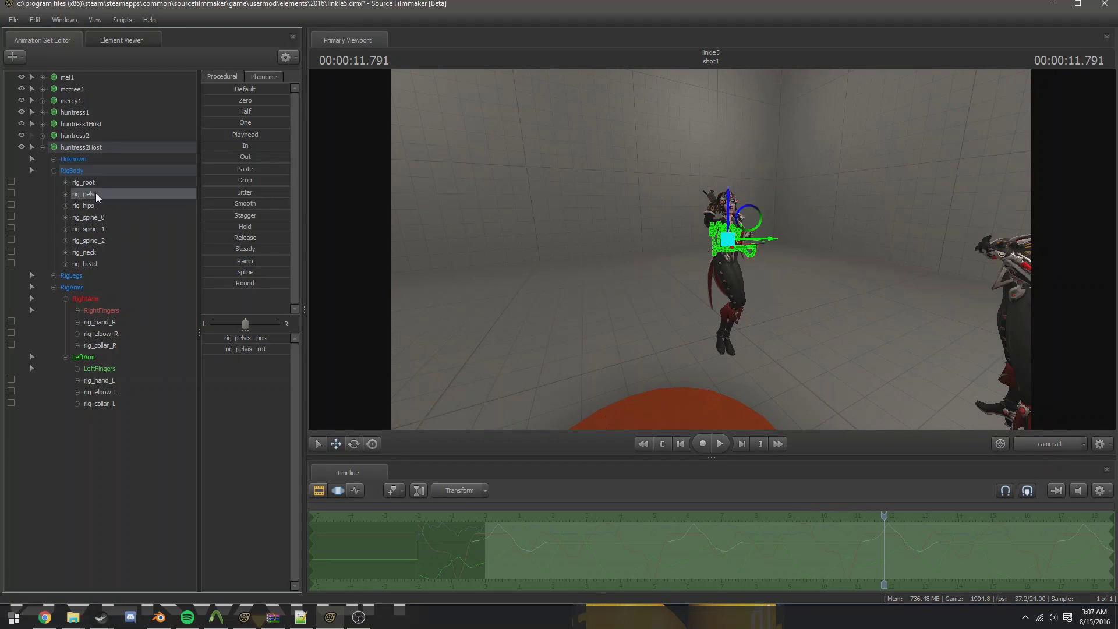
ctrl+click(111, 322)
ctrl+click(110, 380)
alt+right_drag(699, 217, 723, 217)
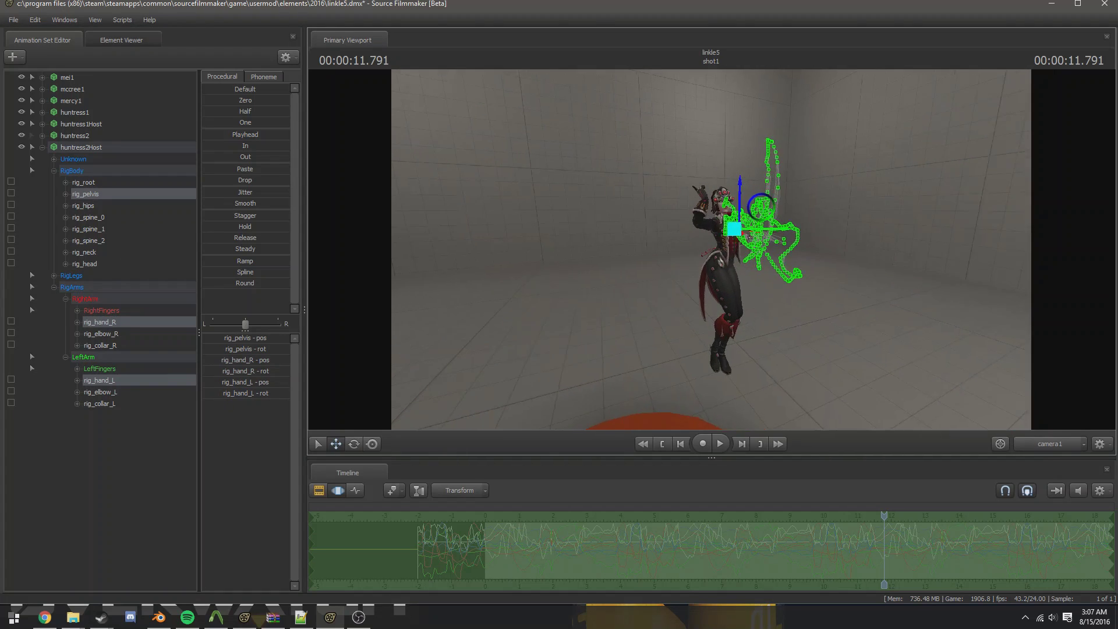
alt+drag(722, 216, 736, 250)
key(space)
key(space)
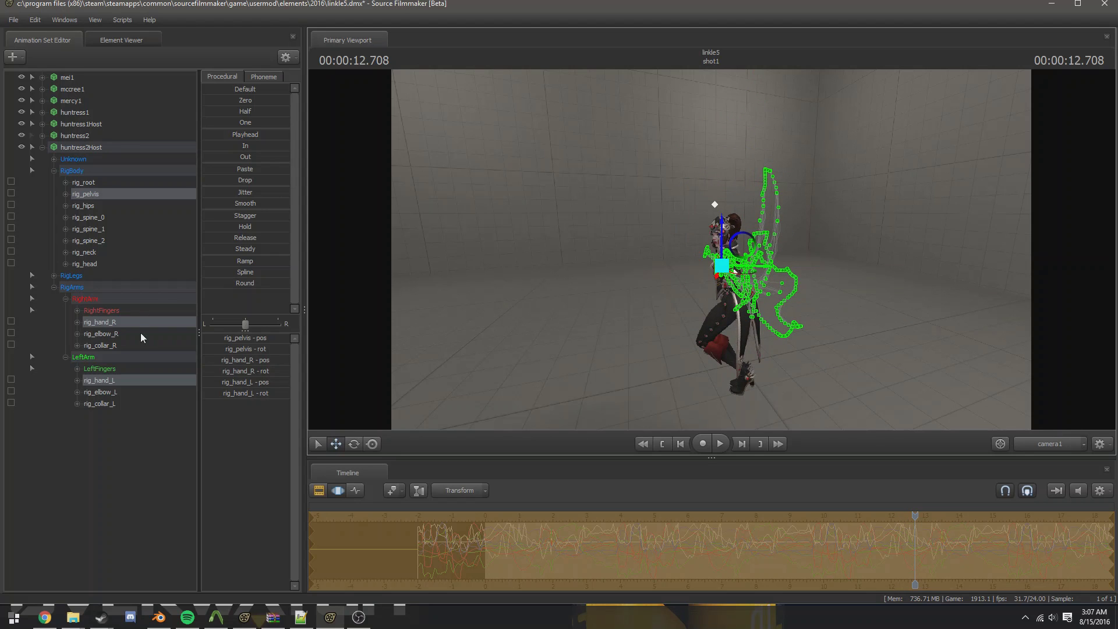
Inspect rig_collar_R and the rig's bones up close, collapse the huntress2Host group and clear the selection
click(124, 345)
drag(728, 186, 687, 209)
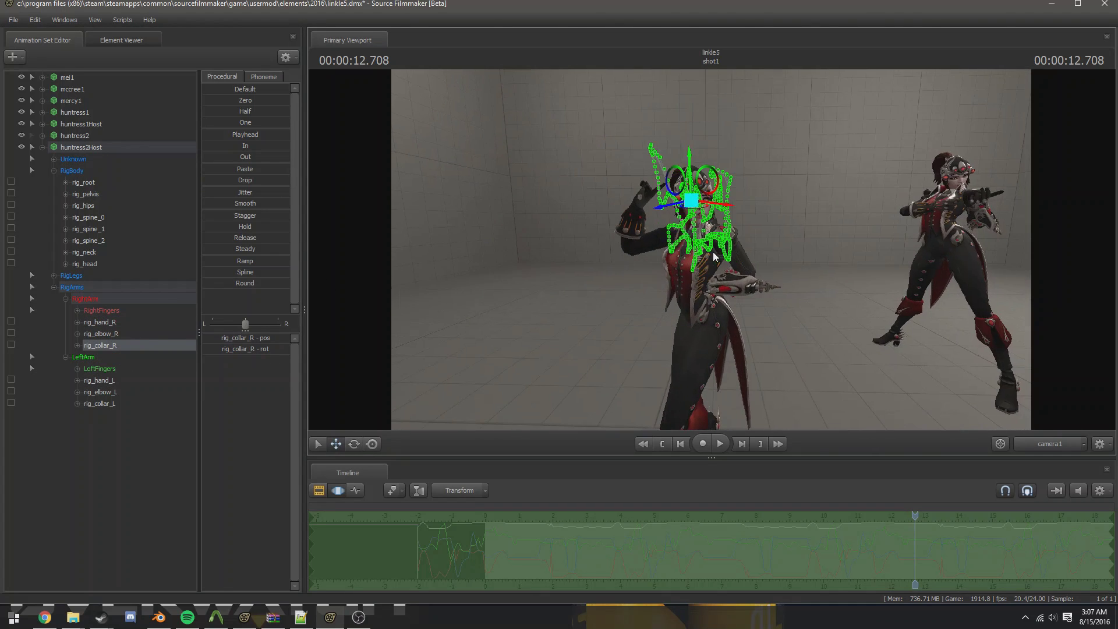
key(ctrl)
key(ctrl)
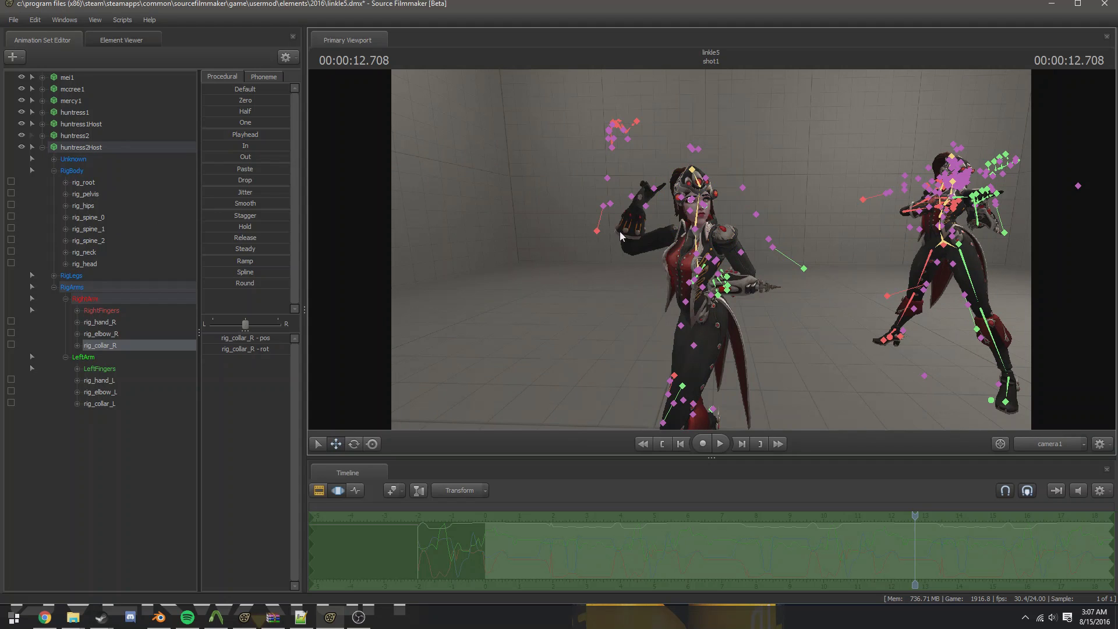
click(42, 147)
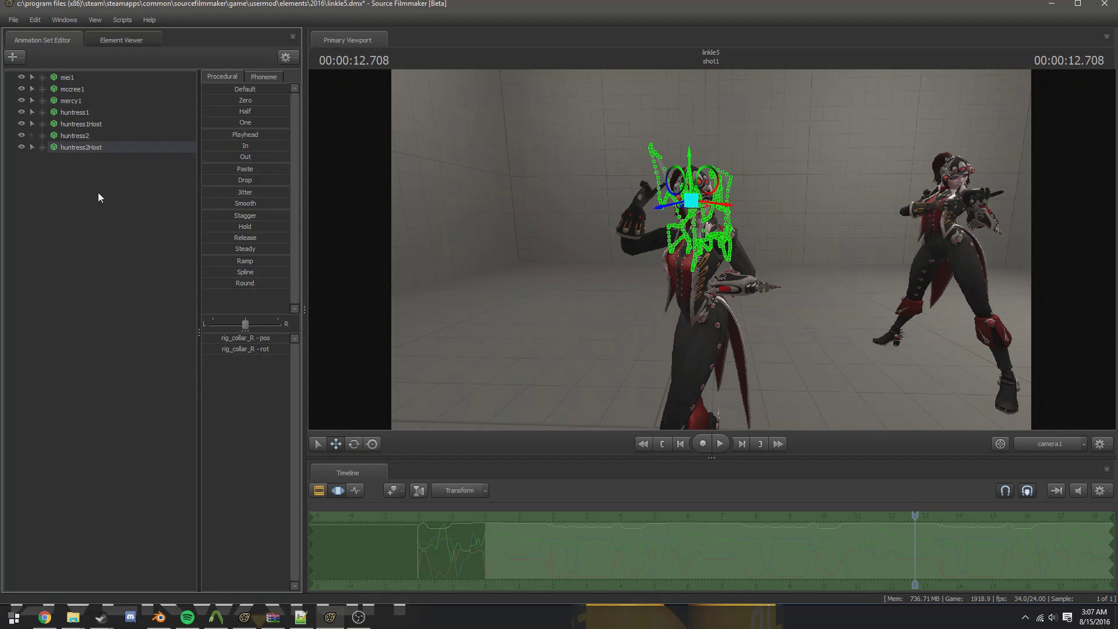
click(105, 290)
drag(641, 252, 705, 248)
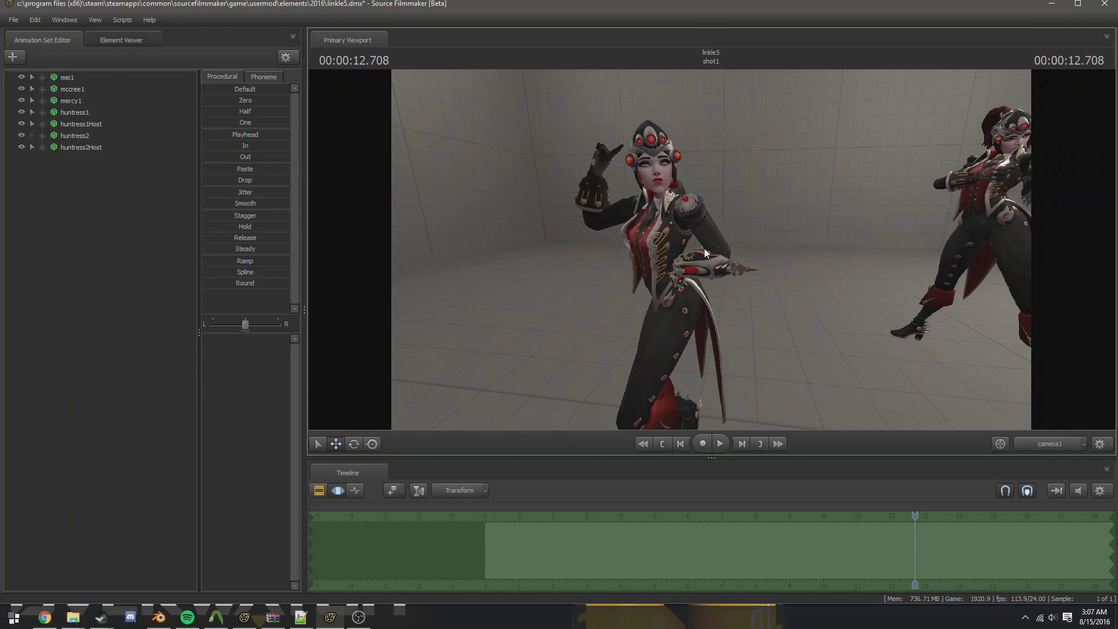
Detach the rig from huntress2Host
right_click(92, 149)
mouse_move(183, 288)
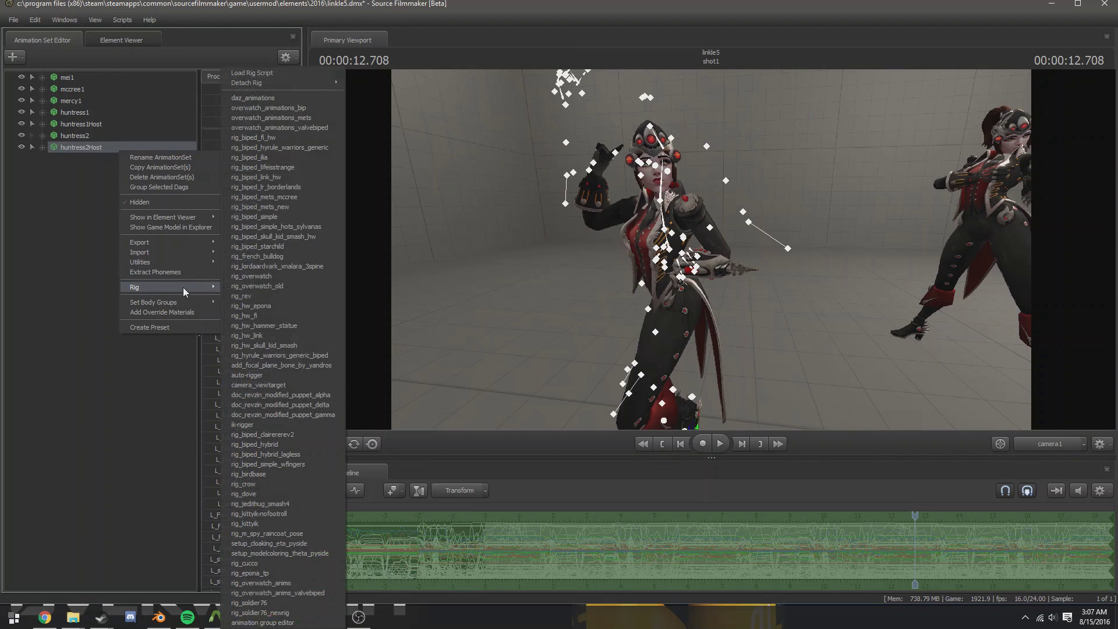
mouse_move(286, 85)
click(363, 85)
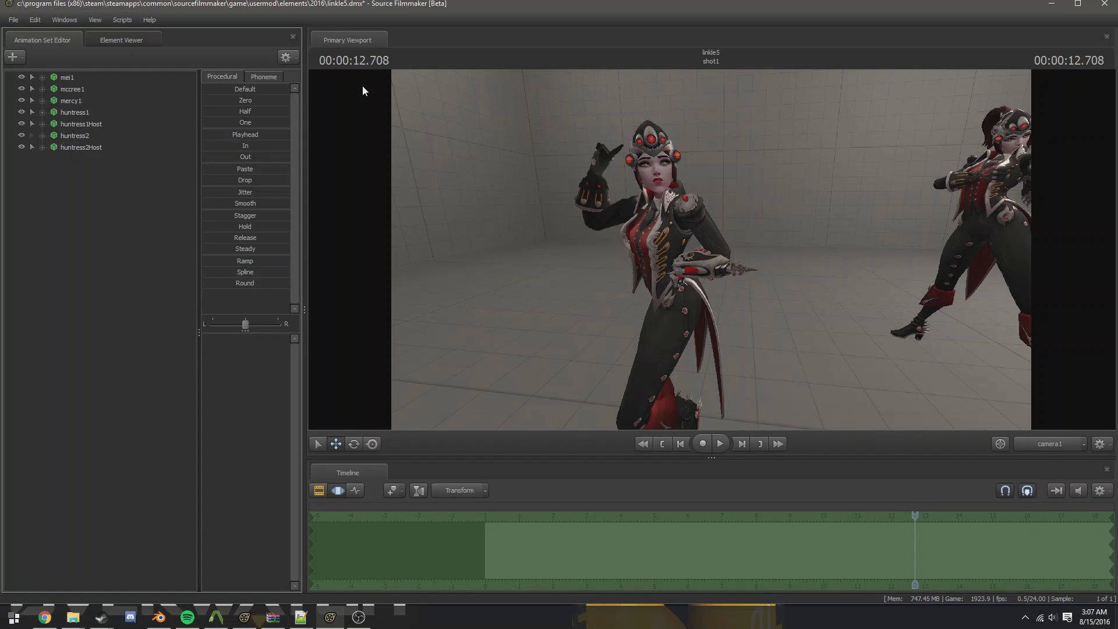
Detach all rigs from the huntress2 animation set so the host's dance is baked onto it
click(110, 149)
right_click(111, 151)
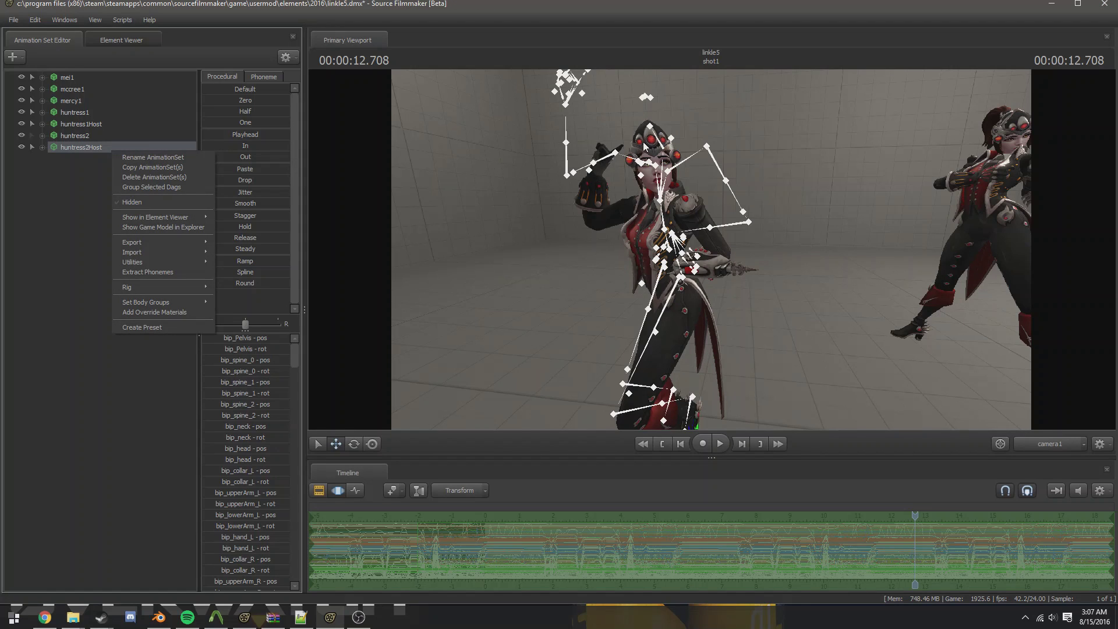
click(75, 139)
right_click(71, 135)
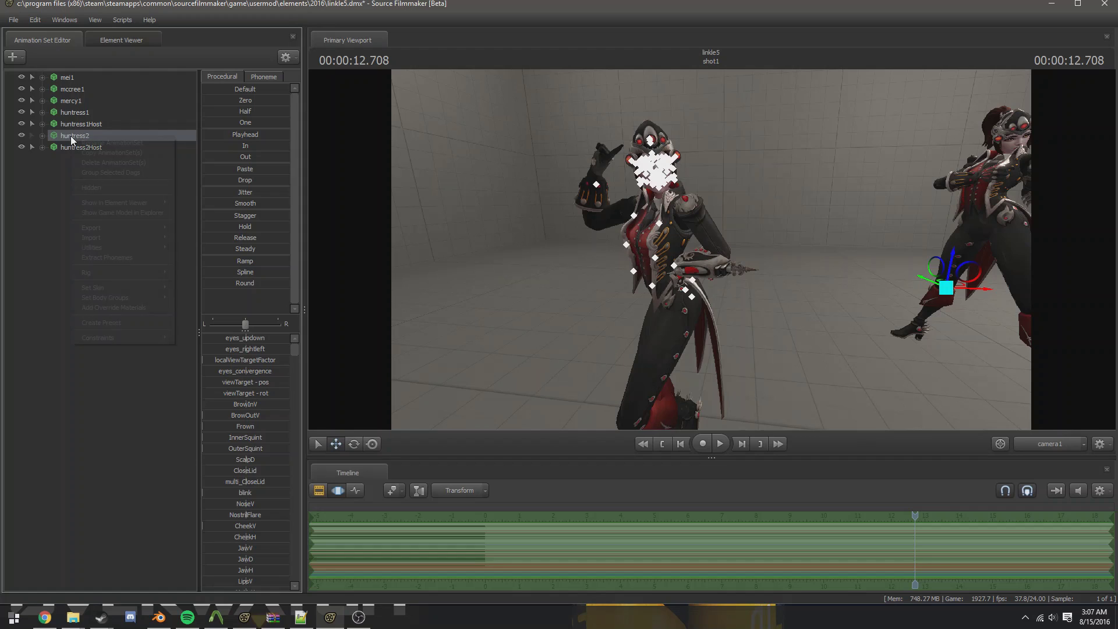
mouse_move(139, 338)
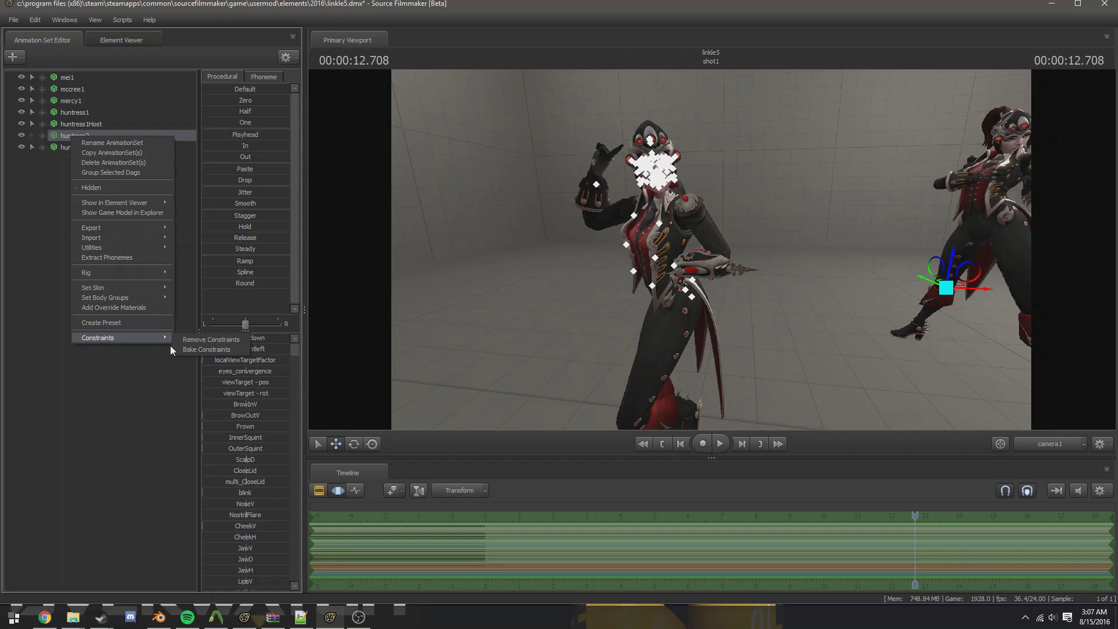
mouse_move(108, 277)
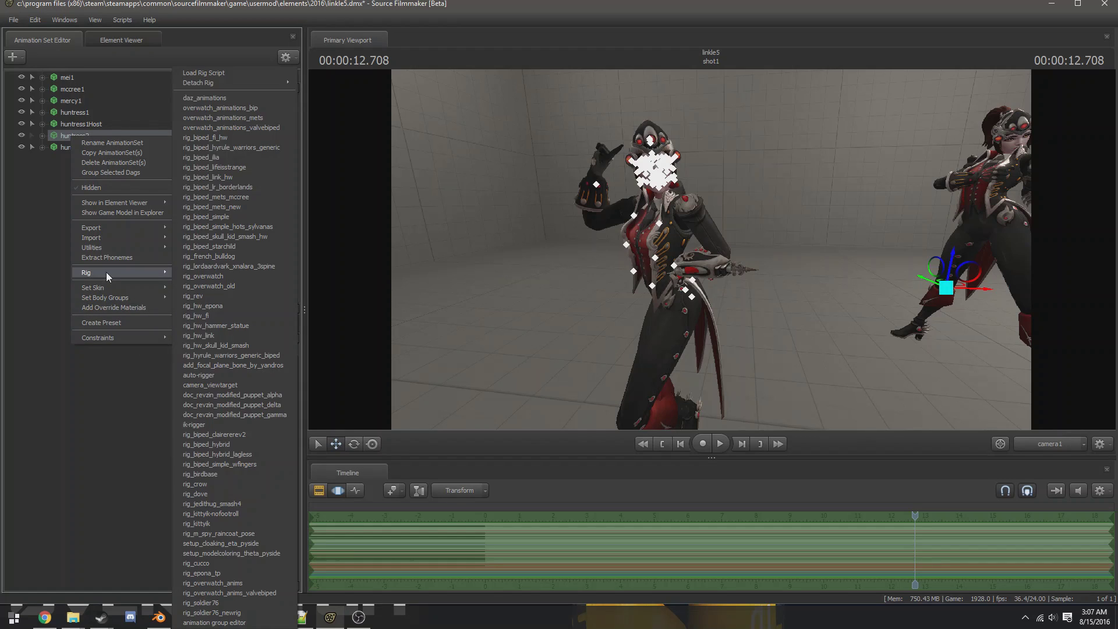
mouse_move(250, 85)
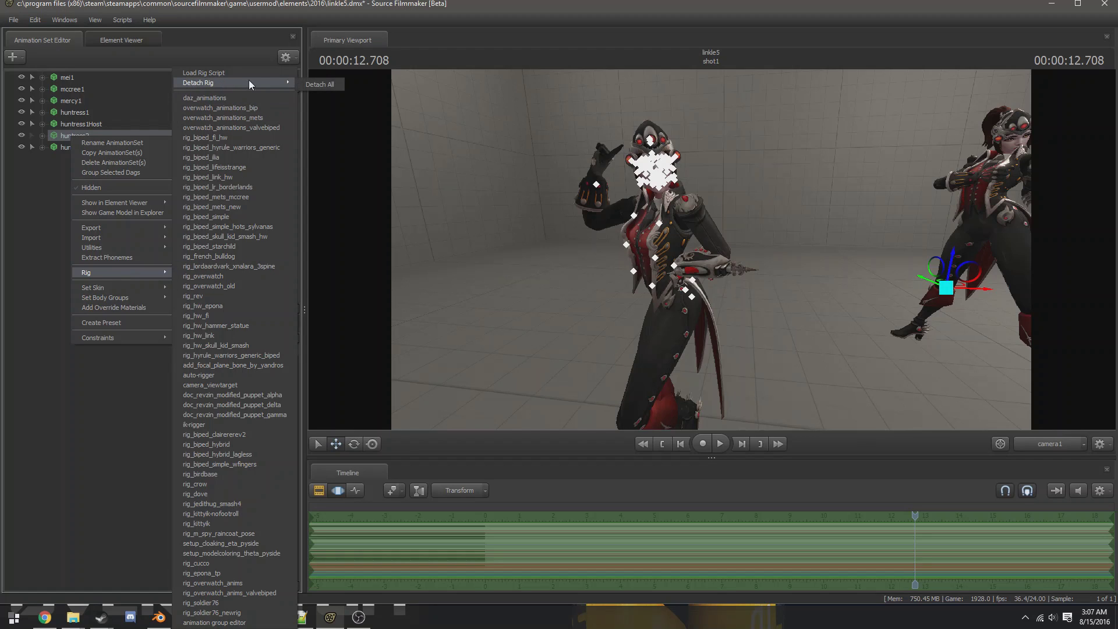
click(317, 84)
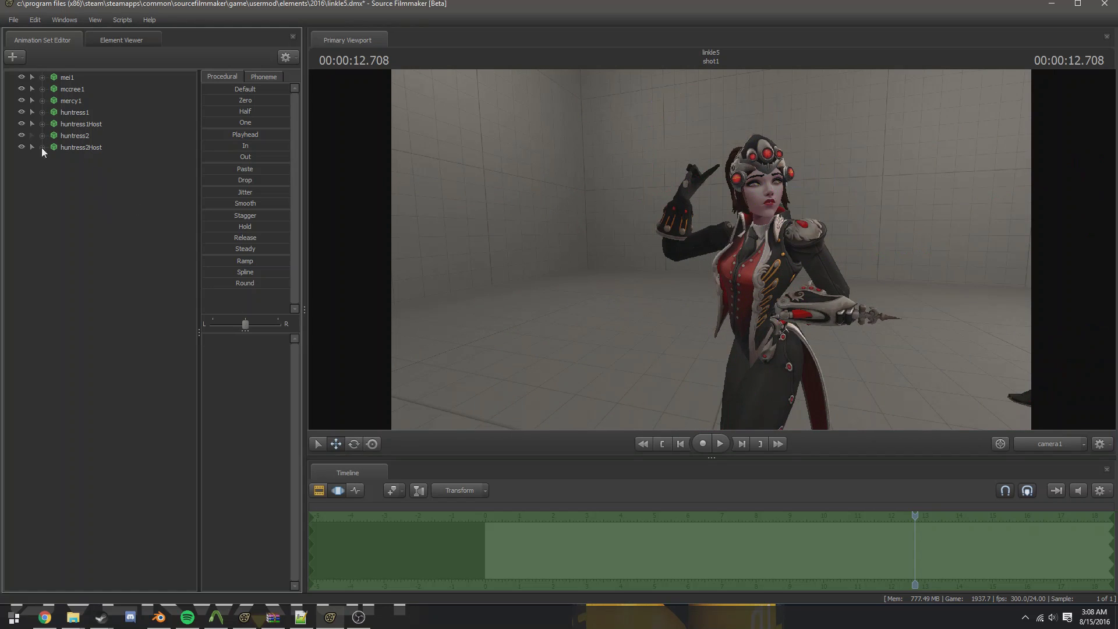
Delete the huntress2Host animation set
click(65, 148)
drag(587, 217, 645, 256)
key(ctrl)
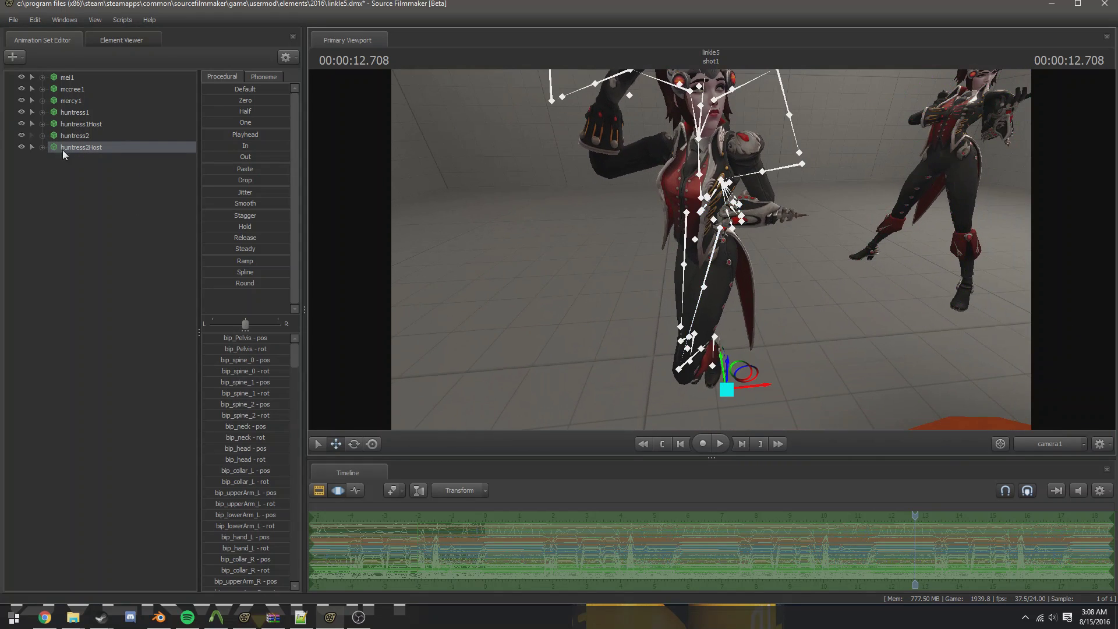
right_click(62, 149)
click(108, 174)
drag(711, 249, 701, 212)
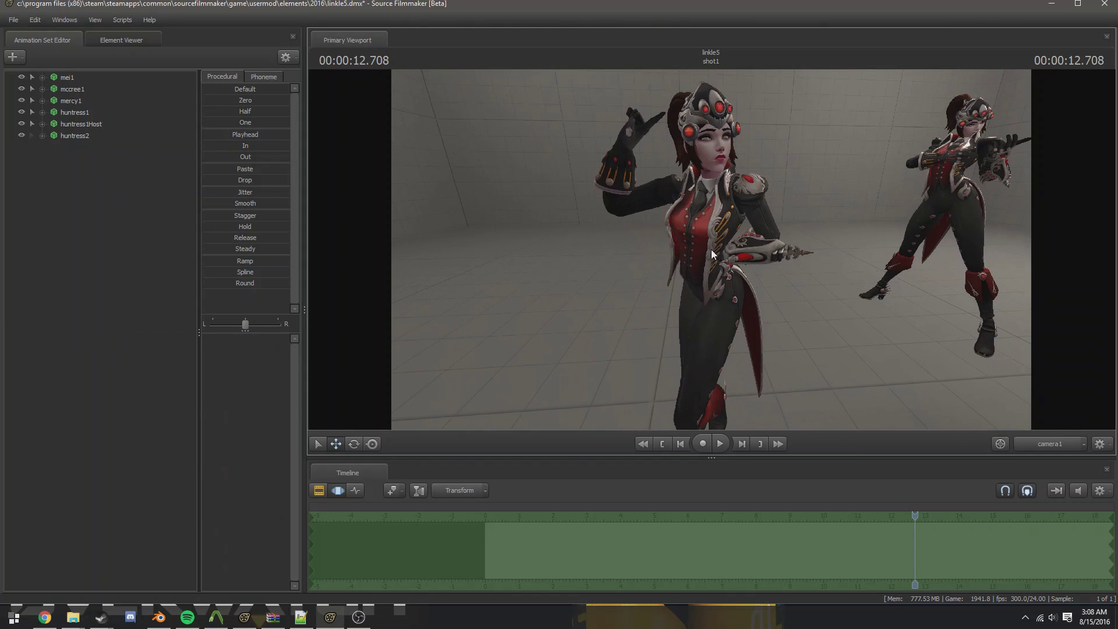
Make huntress2 selectable in the viewport and play the dance from the start to check her motion
click(32, 135)
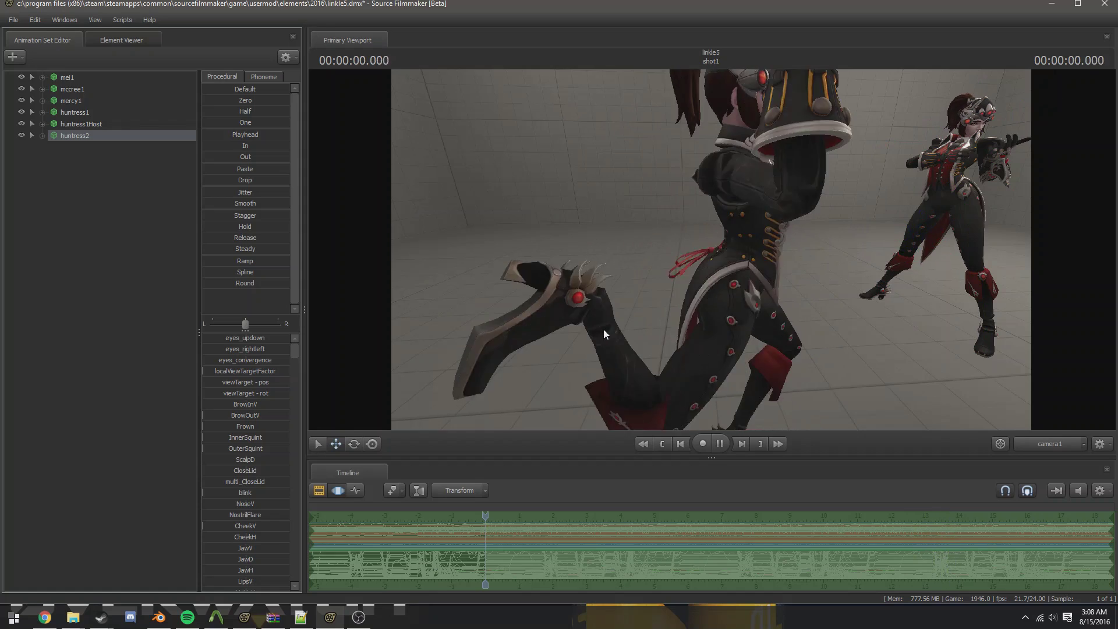
click(109, 262)
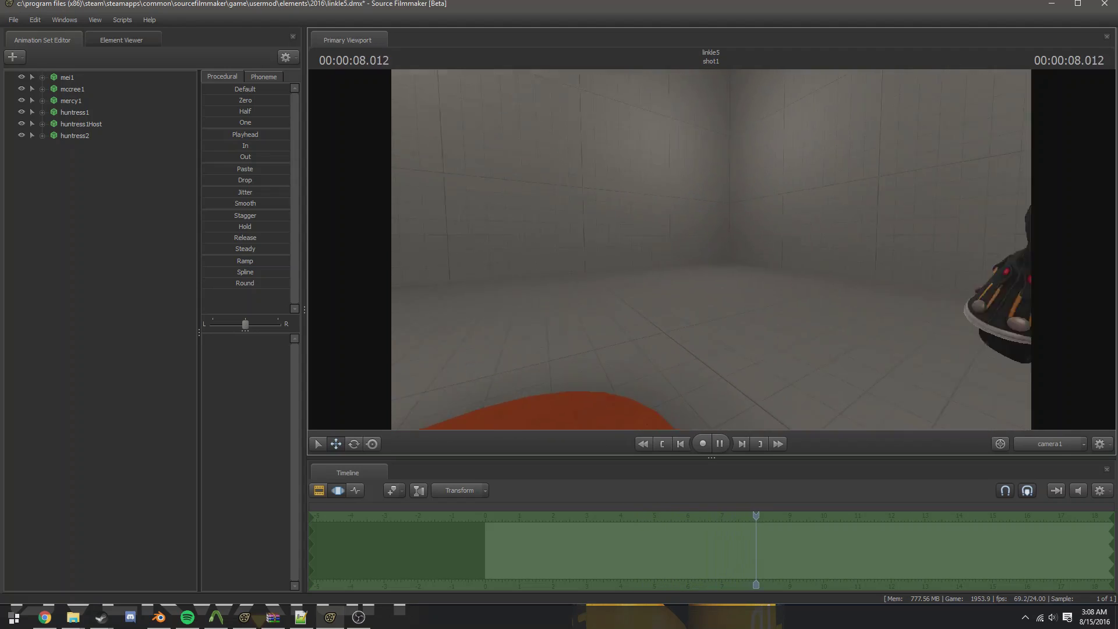
key(space)
drag(707, 220, 629, 291)
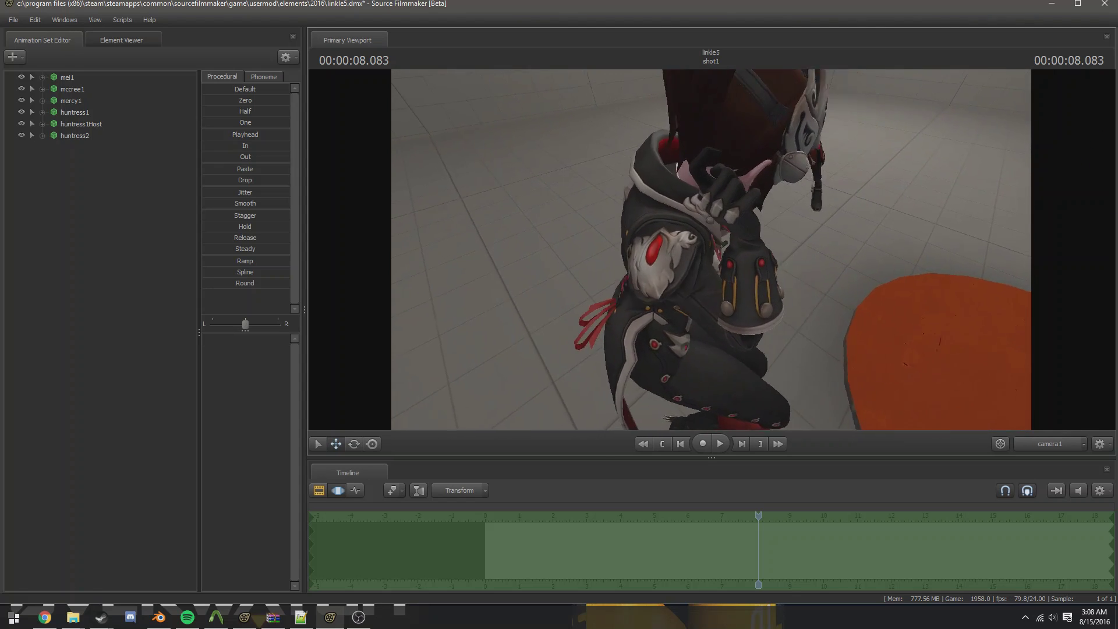
Expand huntress2's Unknown control group and inspect the bones around her right arm up close
right_click(68, 135)
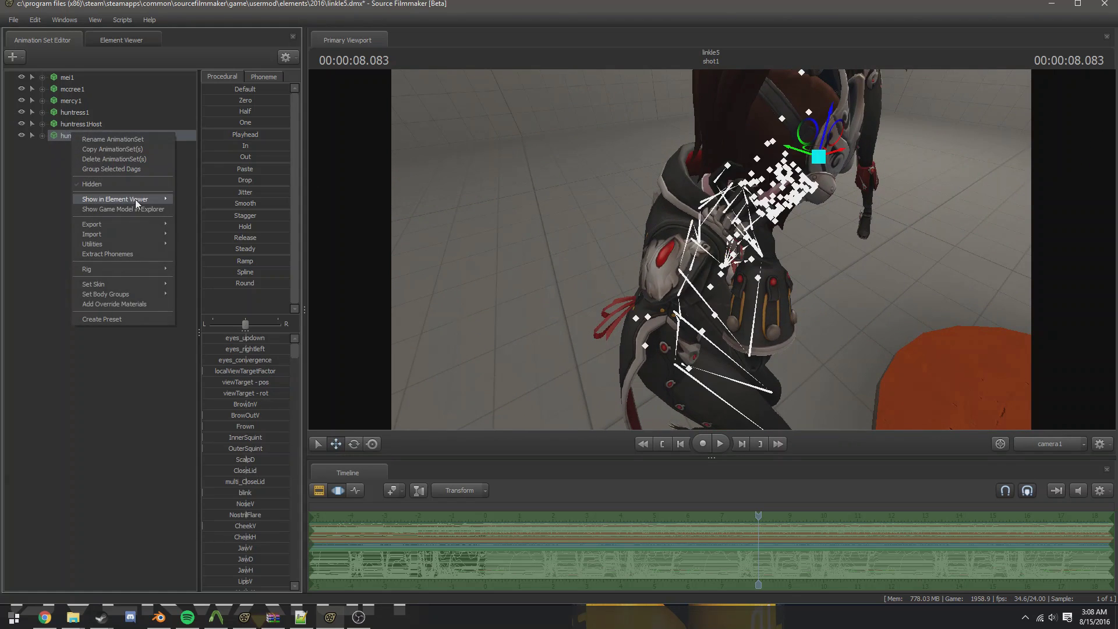
click(44, 135)
click(72, 207)
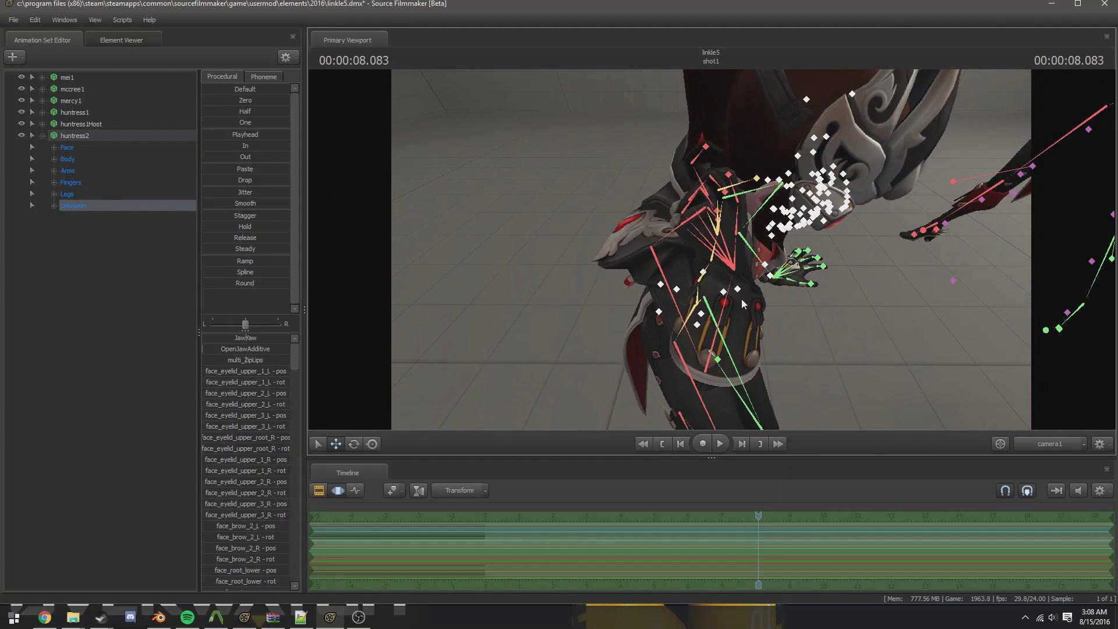
ctrl+click(737, 290)
alt+drag(879, 310, 715, 252)
click(78, 208)
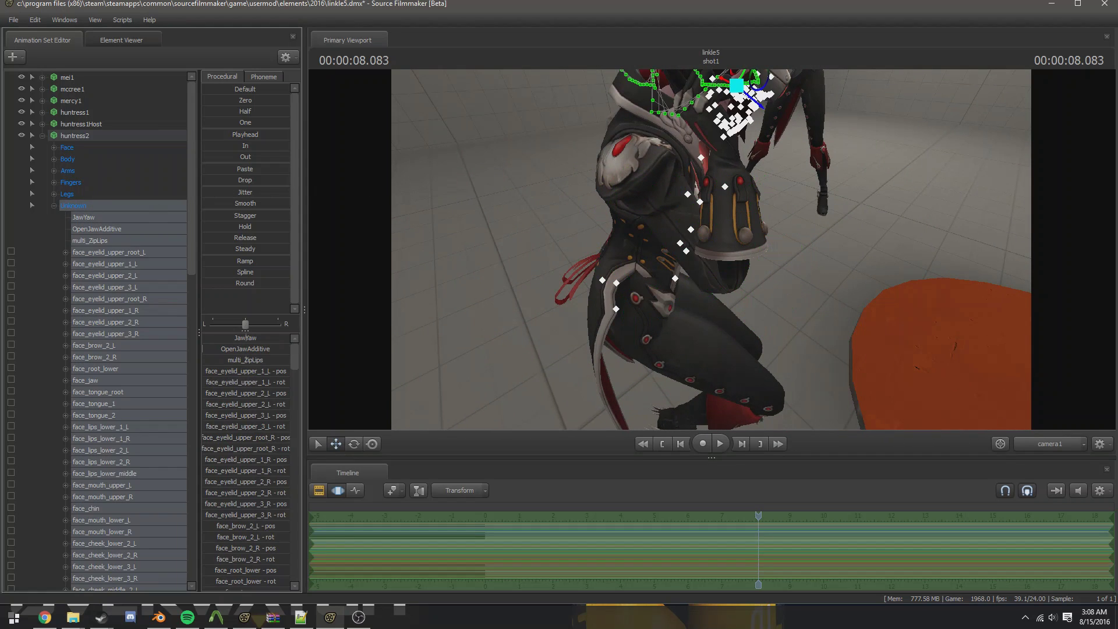
alt+drag(540, 229, 626, 254)
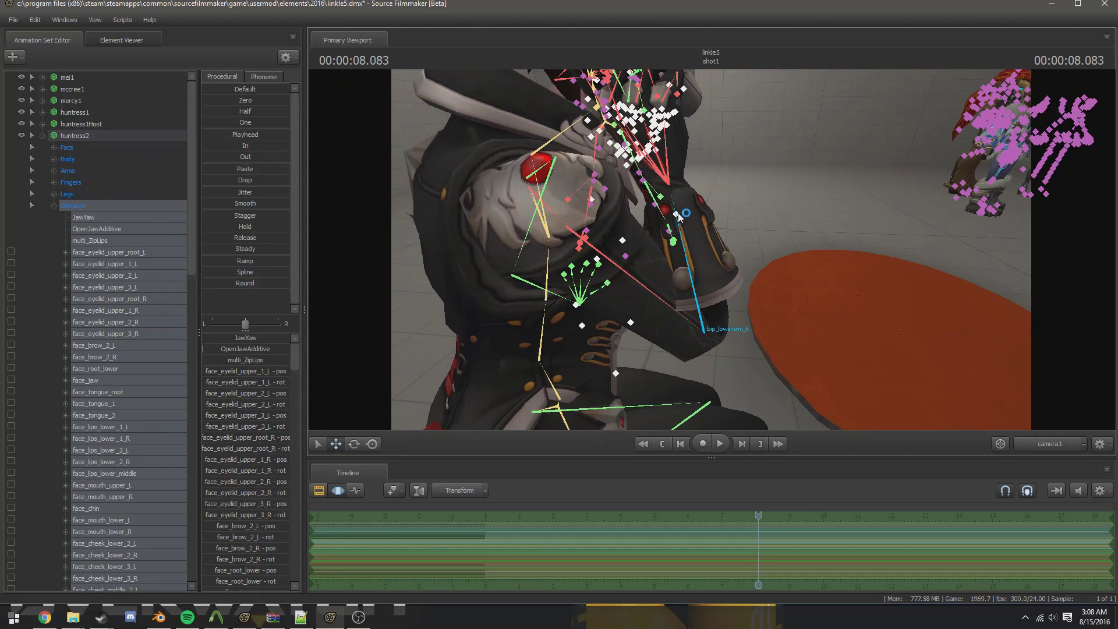
Rotate huntress2's hlp_forearm_R bone to twist the right forearm, and play the dance from farther back
click(680, 216)
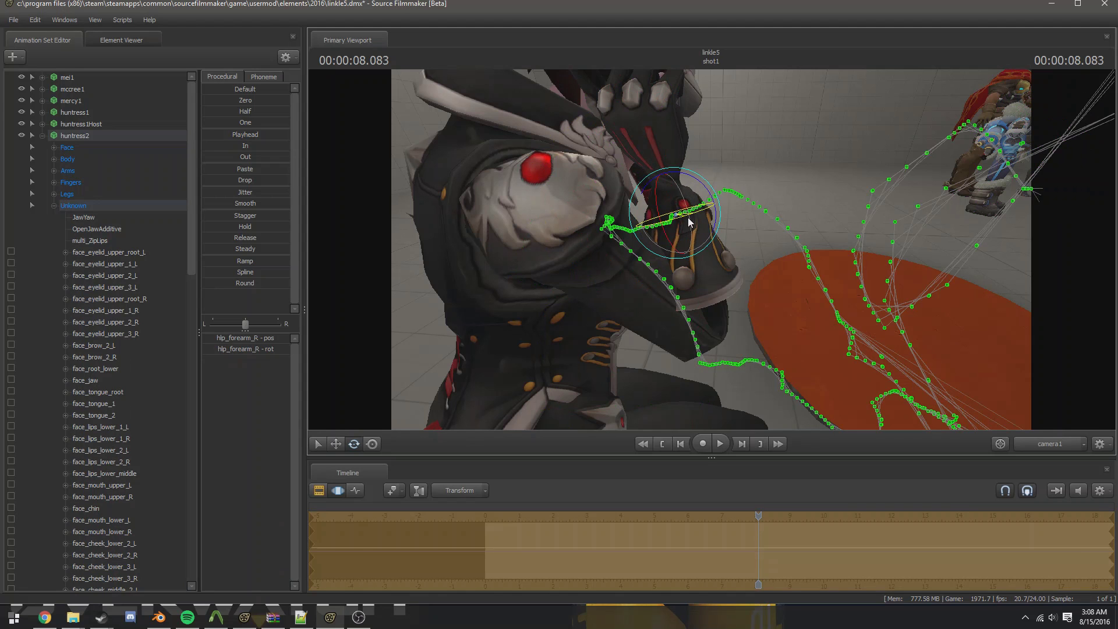
drag(688, 222, 664, 228)
alt+drag(801, 220, 874, 224)
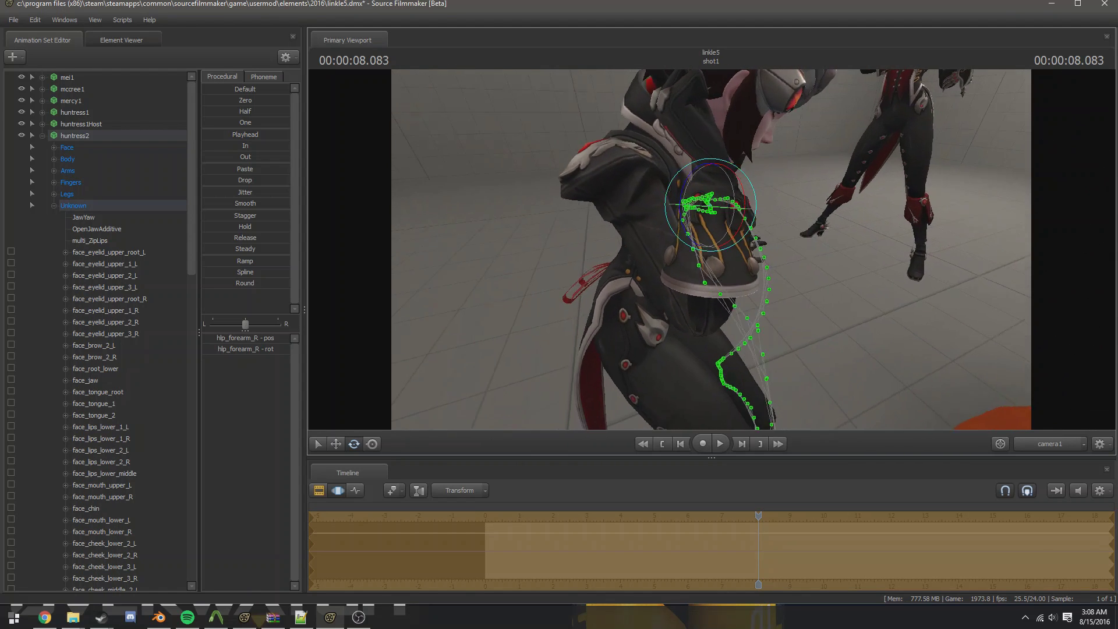
drag(716, 231, 557, 310)
key(space)
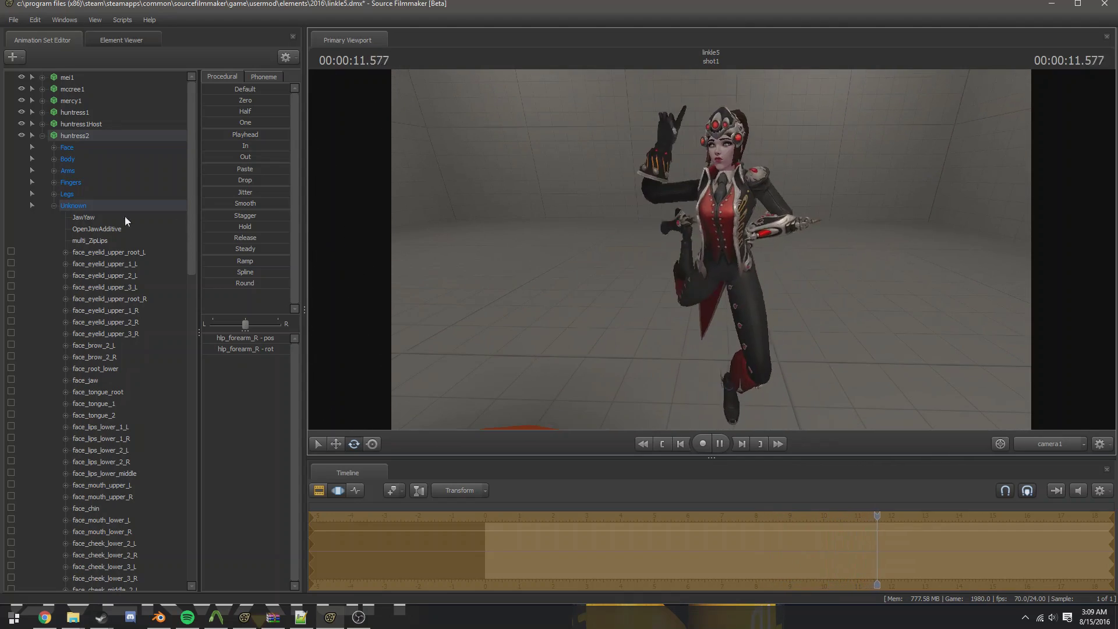
Stop the playback, select bip_hand_L on huntress2 to inspect its motion path, then collapse the set and clear the selection
click(42, 135)
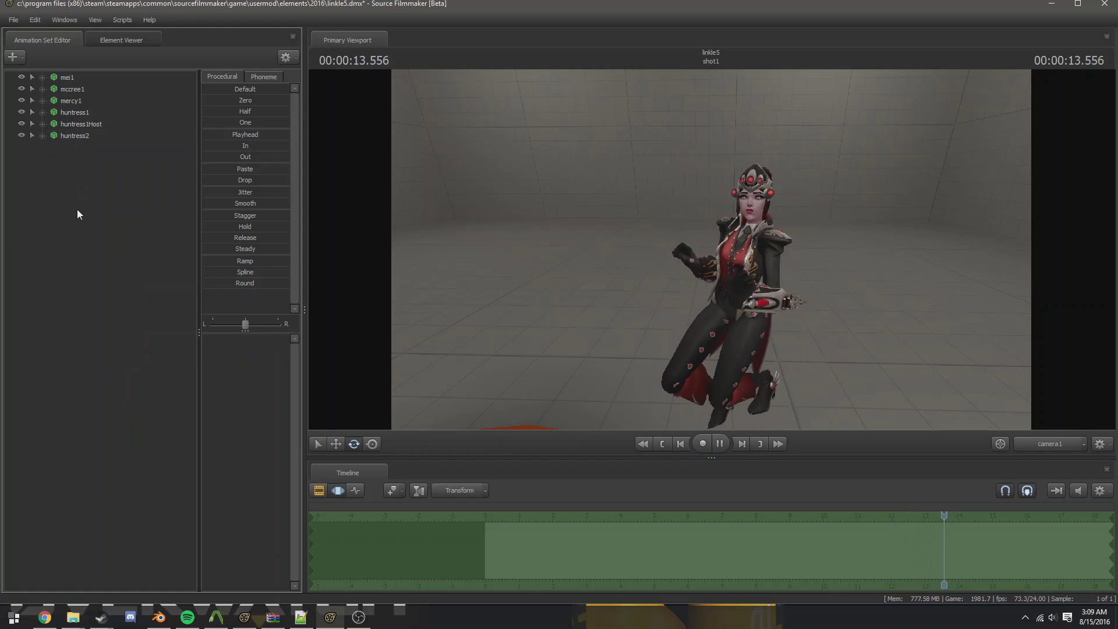
key(space)
drag(751, 342, 792, 268)
ctrl+click(774, 271)
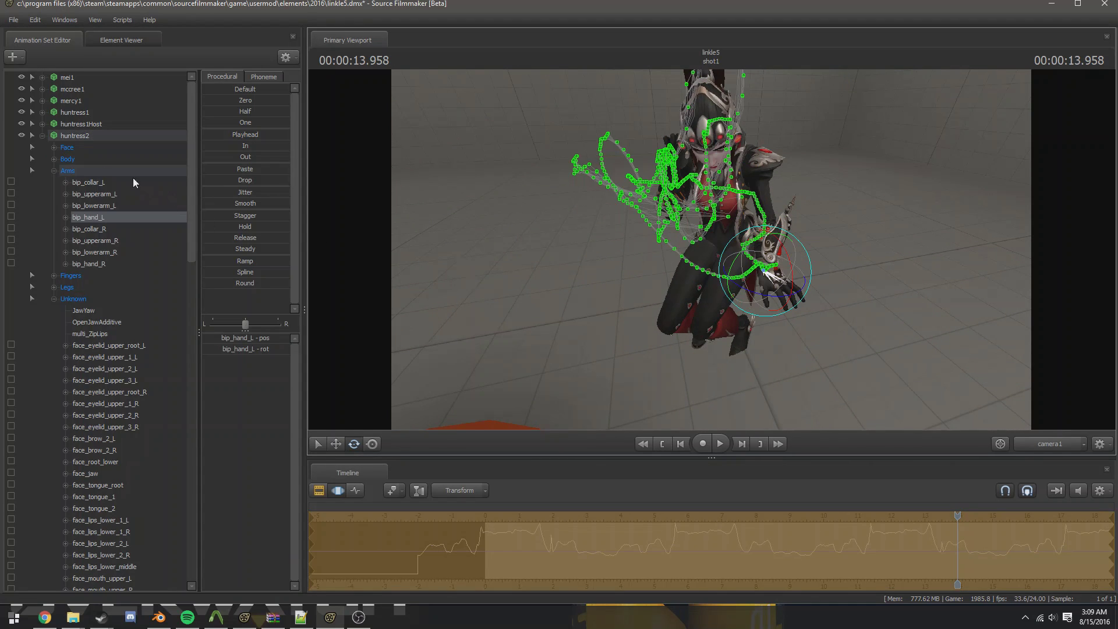
click(42, 135)
click(65, 220)
Go over to the mei1 model and select her Twist_Forearm.R bone for rotation
drag(710, 250, 710, 250)
key(w)
key(d)
key(d)
drag(653, 214, 711, 250)
key(w)
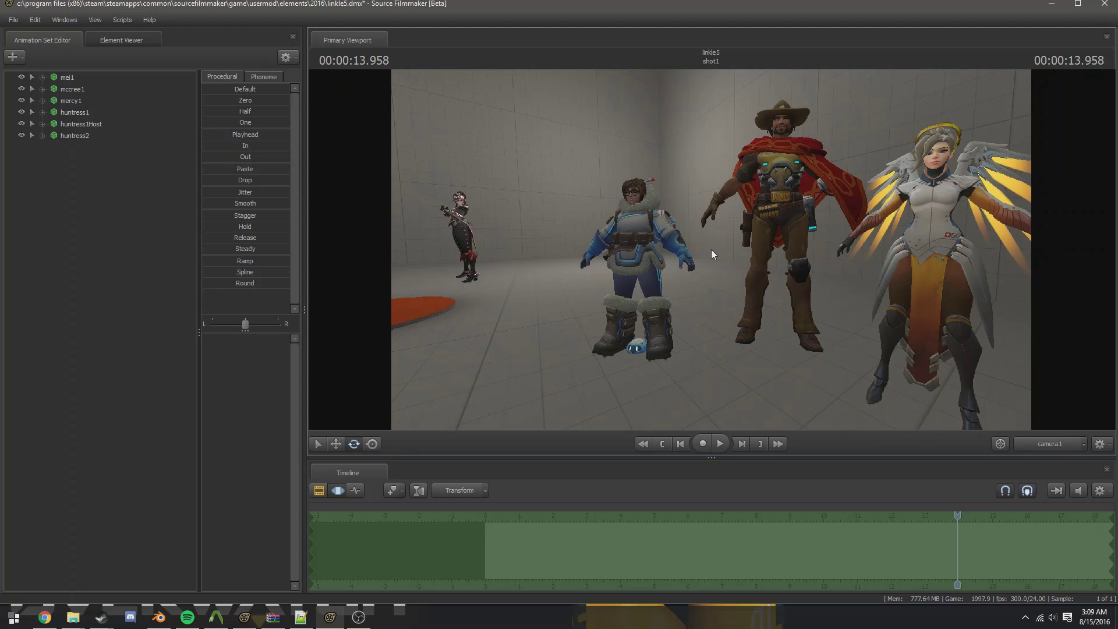
drag(711, 249, 683, 243)
key(w)
click(655, 218)
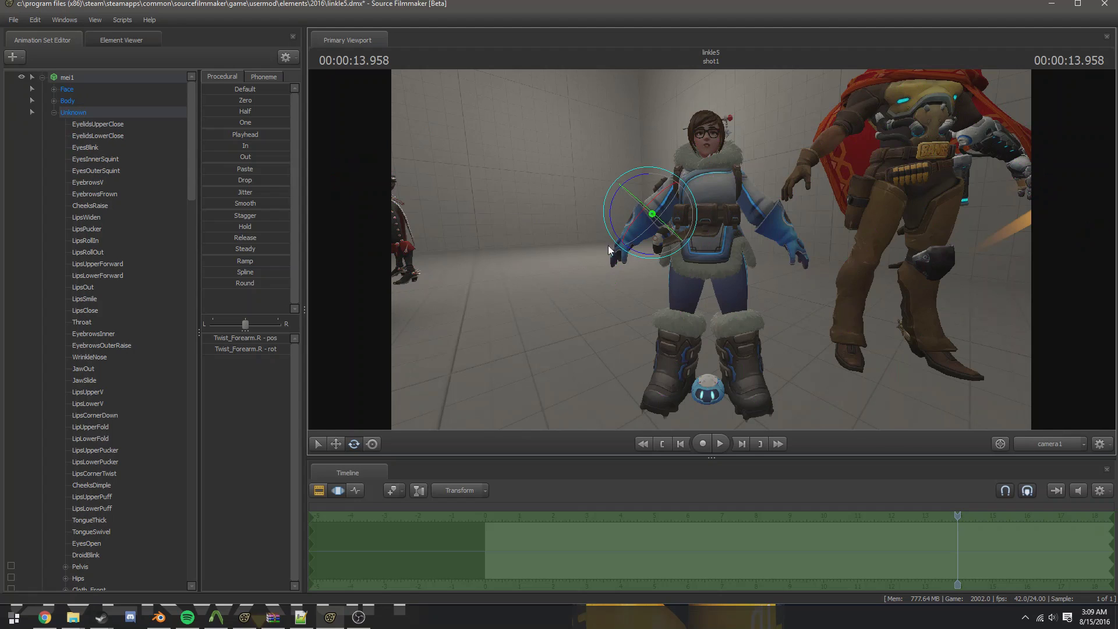
key(e)
key(q)
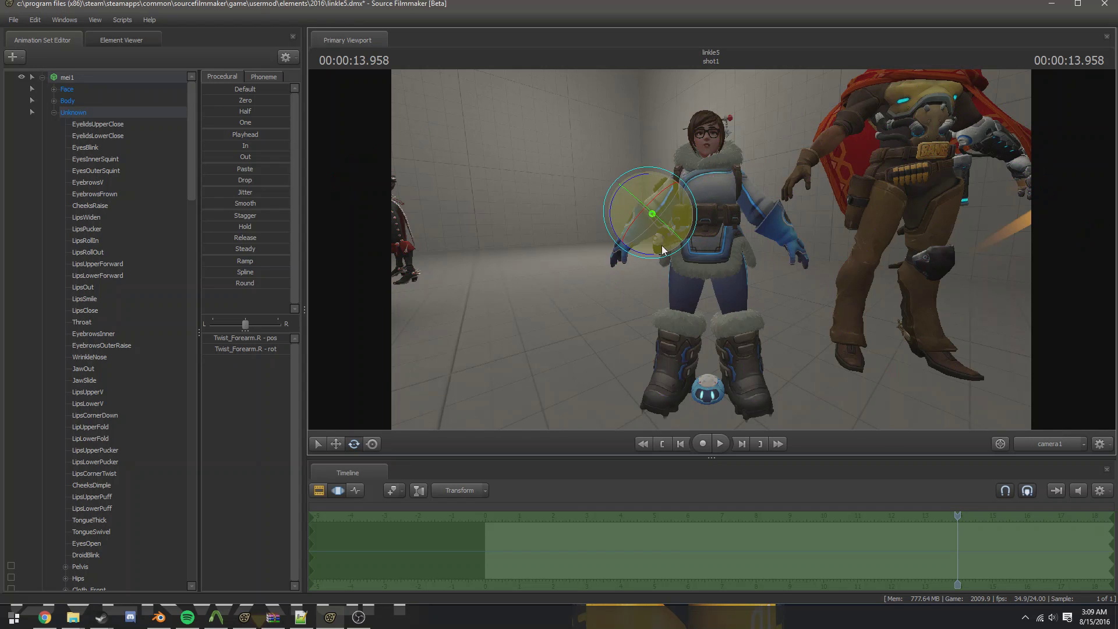
Examine the mei1, mccree1 and mercy1 models up close and side by side
alt+drag(742, 317, 728, 157)
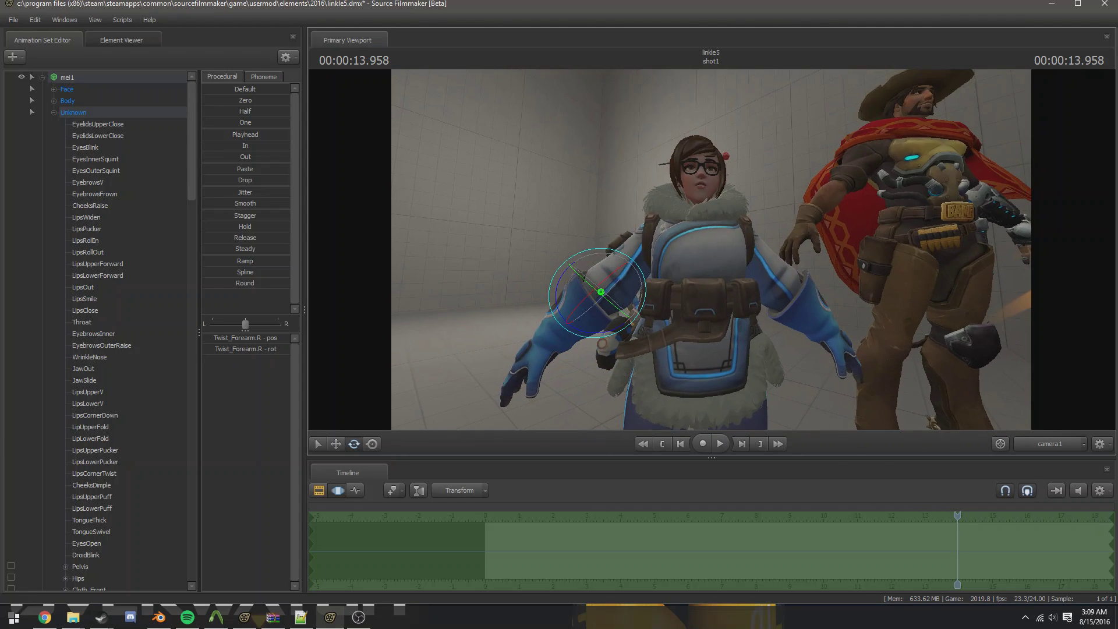
drag(722, 221, 713, 254)
drag(837, 197, 851, 198)
key(w)
key(s)
mouse_move(711, 249)
mouse_down()
mouse_move(722, 250)
mouse_move(711, 249)
mouse_up()
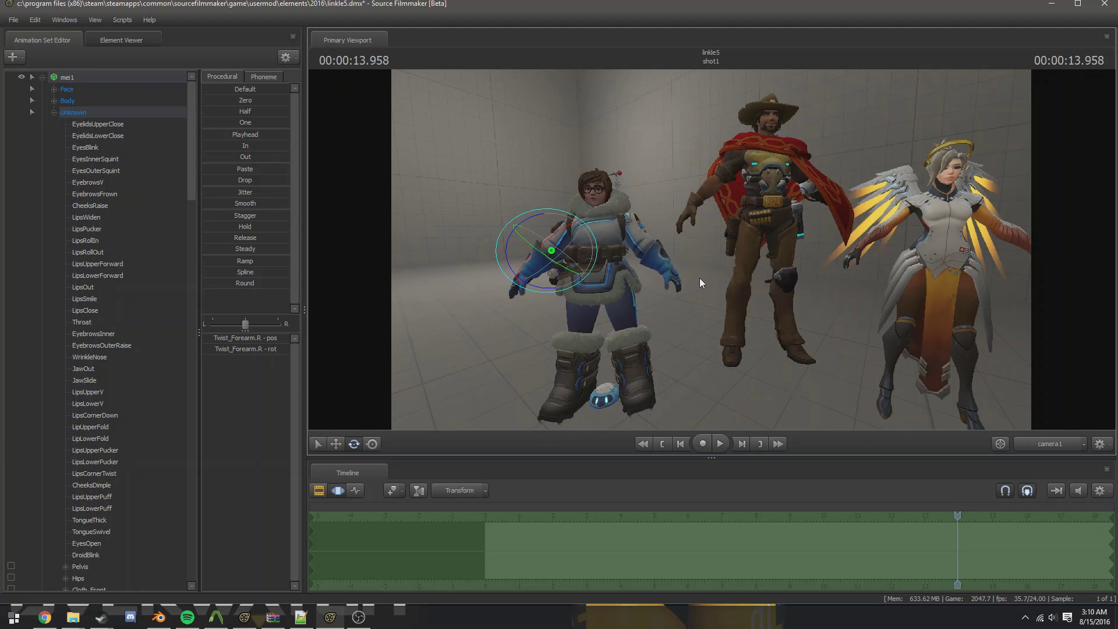
drag(757, 265, 711, 249)
Switch to the Steam library, list the games instead of software, and select Garry's Mod
key(ctrl)
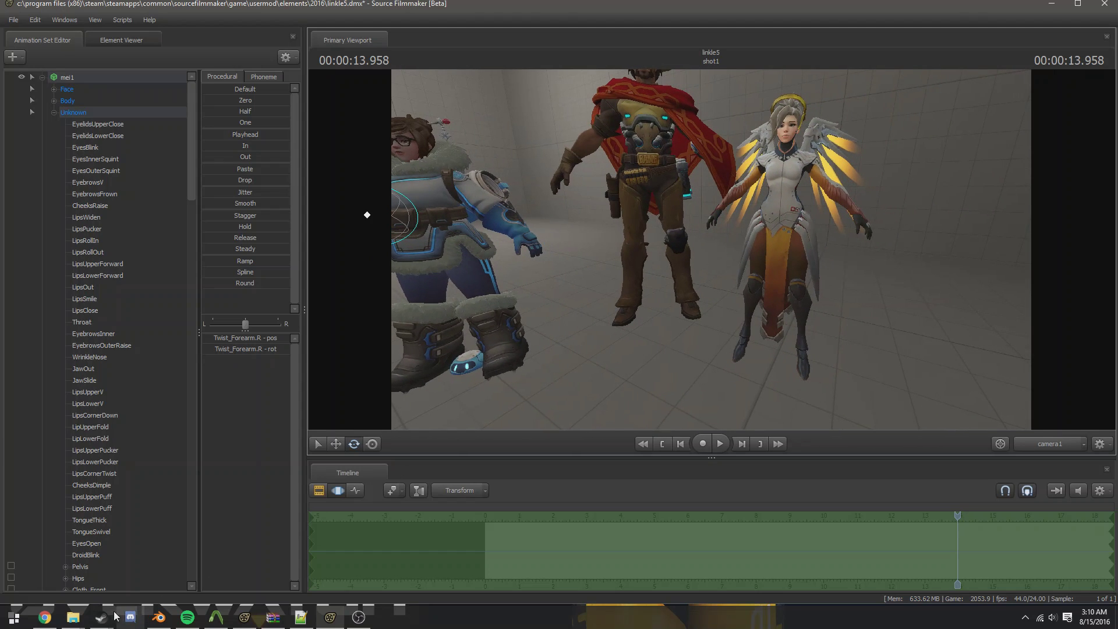
mouse_move(104, 621)
click(64, 559)
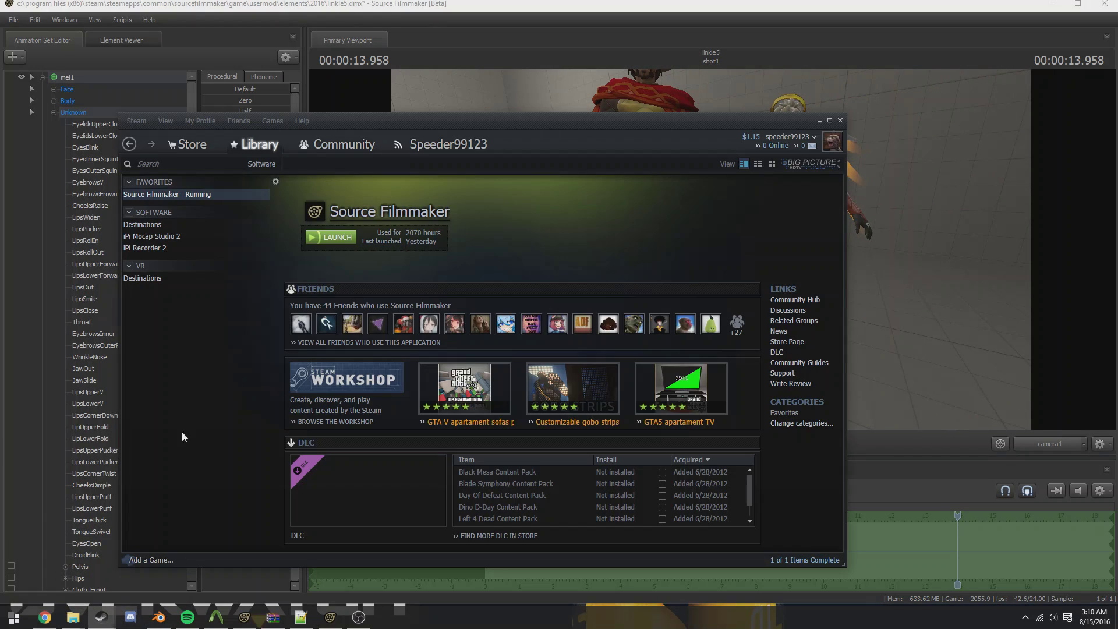
click(262, 163)
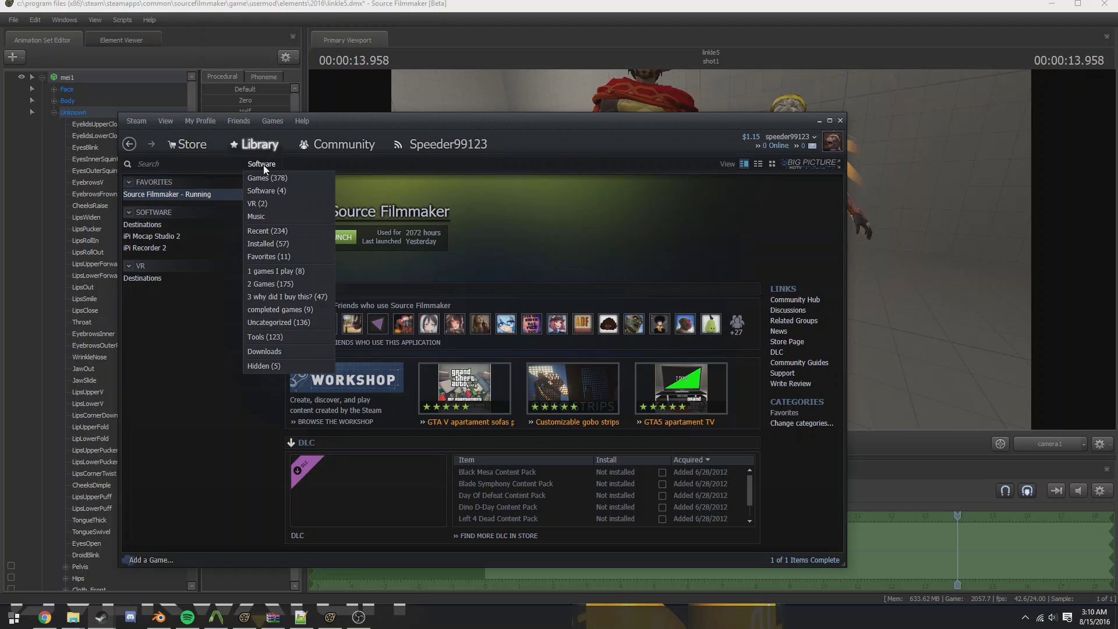
click(263, 257)
scroll(198, 236, down, 20)
scroll(197, 237, up, 3)
drag(274, 500, 276, 193)
click(168, 229)
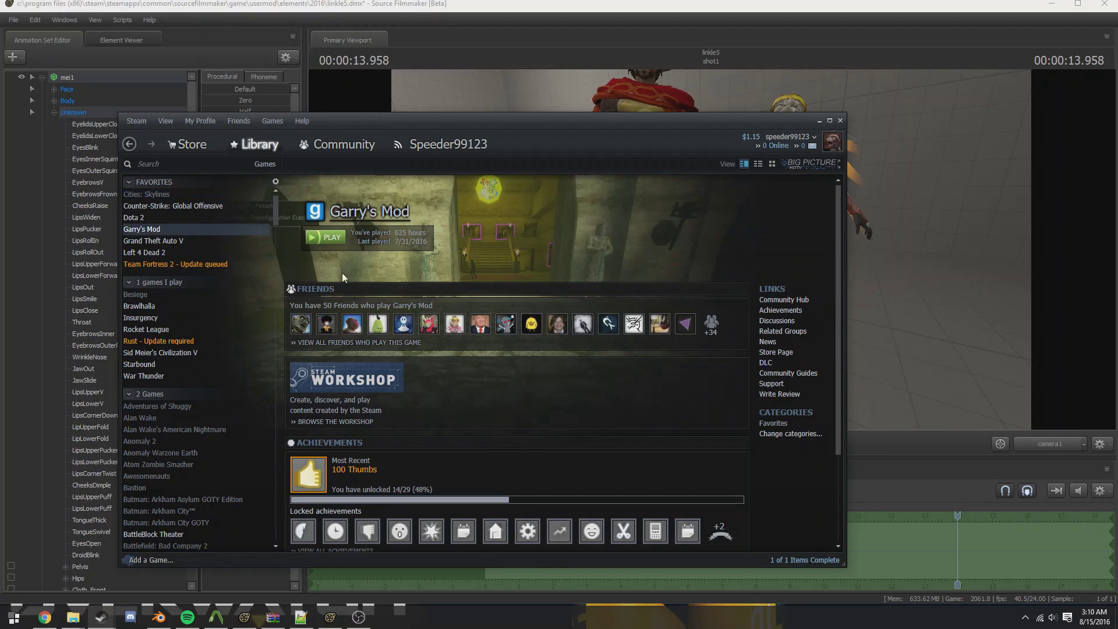
Search the Garry's Mod Workshop for "mercy model" and open the OW- Mercy Playermodel addon page
click(339, 420)
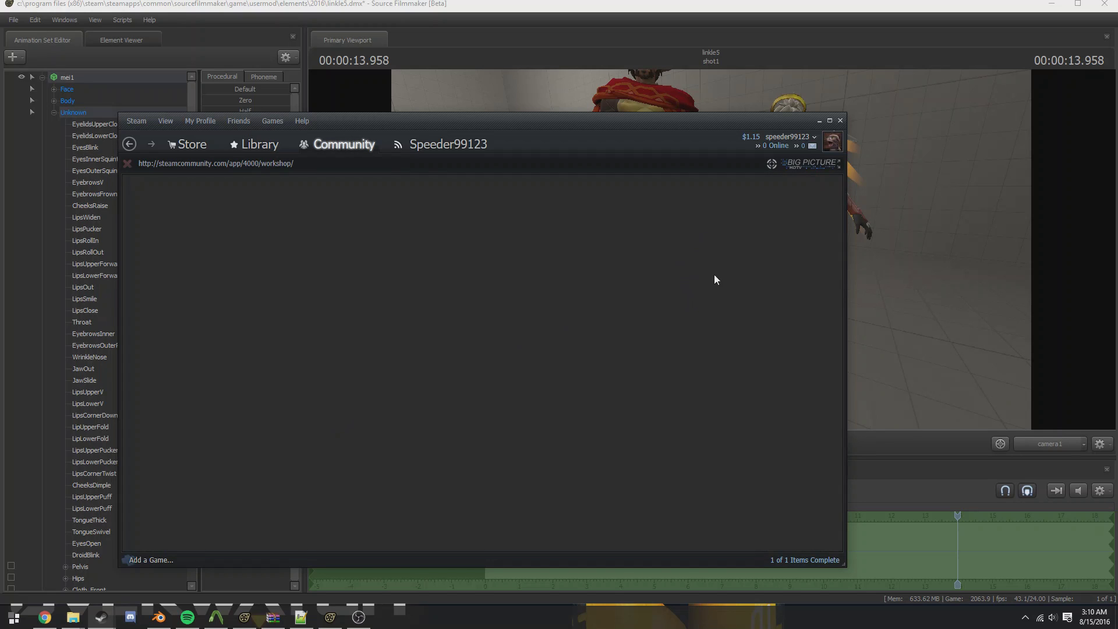
click(615, 341)
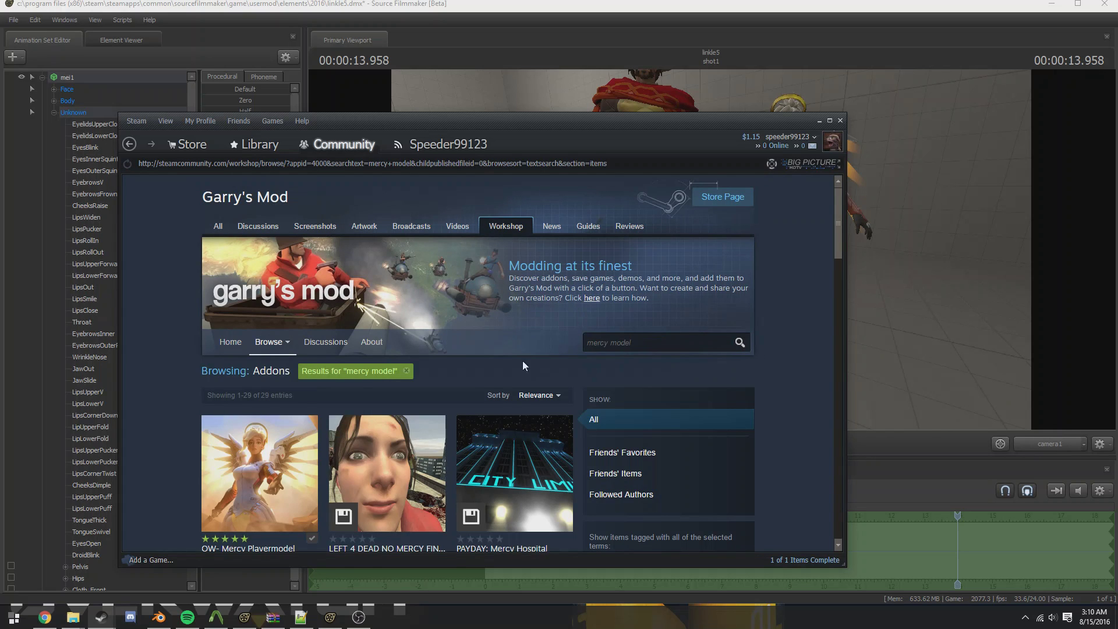
scroll(523, 361, down, 3)
mouse_move(245, 322)
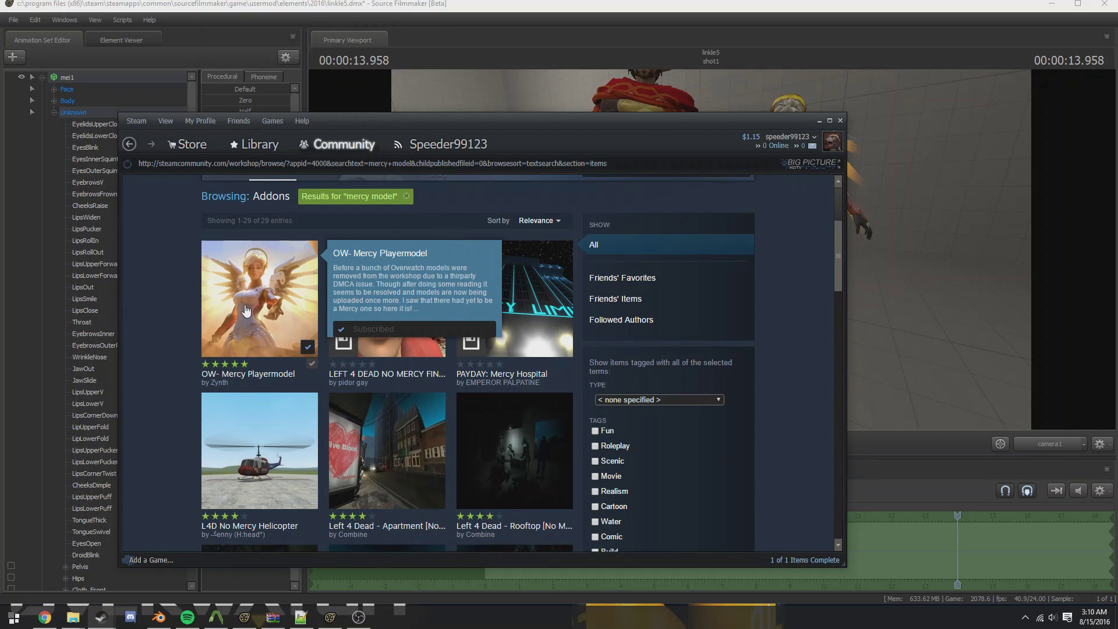
click(204, 314)
scroll(207, 353, down, 1)
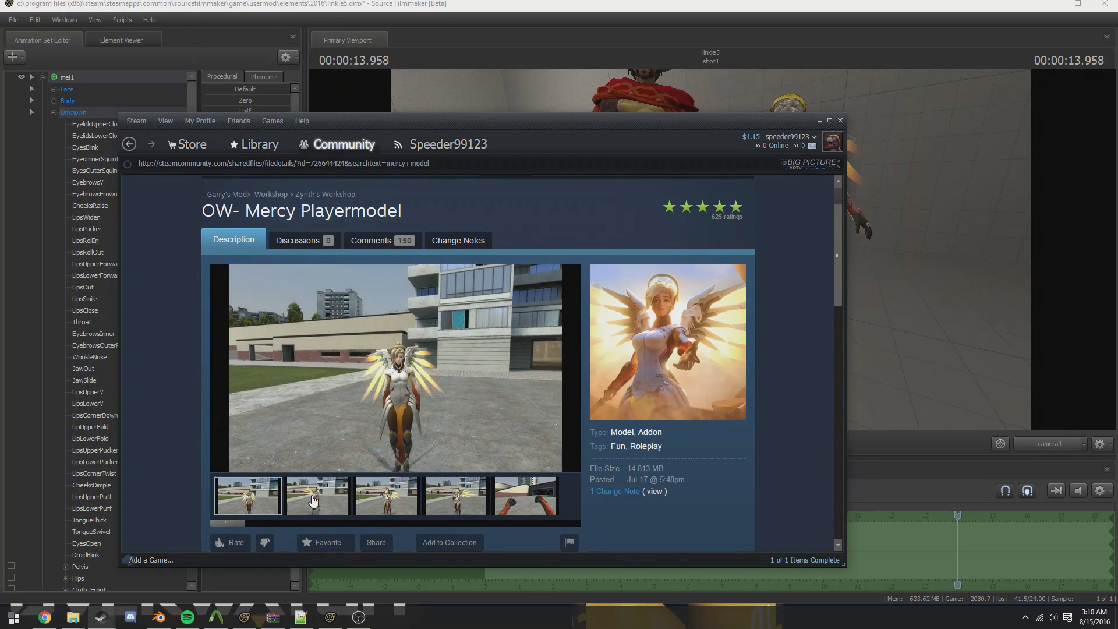
Look through the preview screenshots of the OW- Mercy Playermodel addon
click(404, 502)
click(438, 494)
click(516, 497)
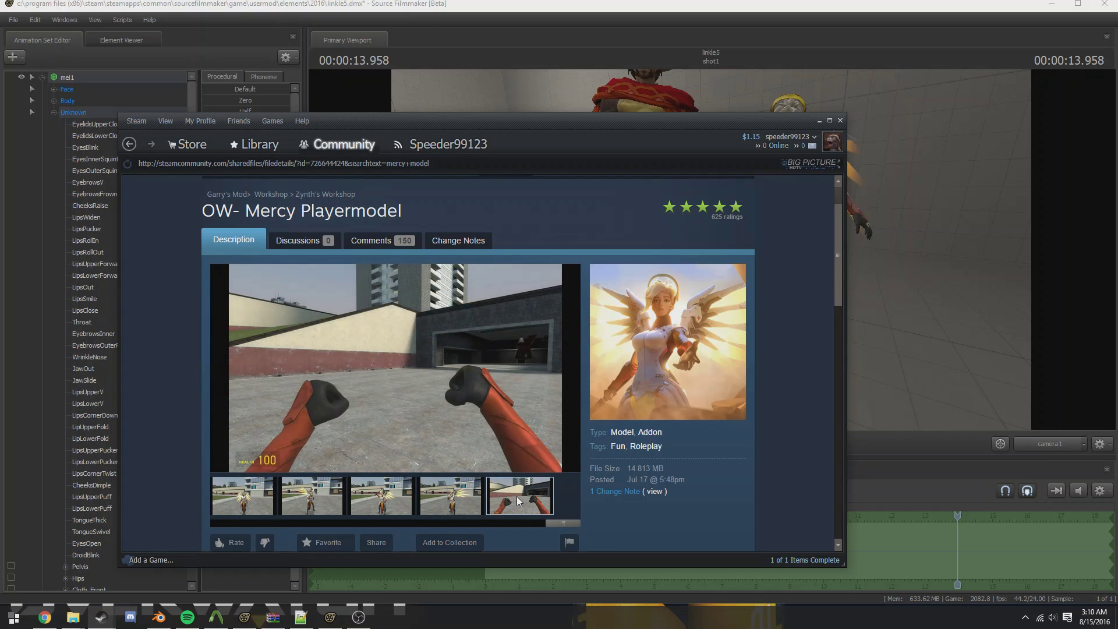
click(448, 510)
click(231, 524)
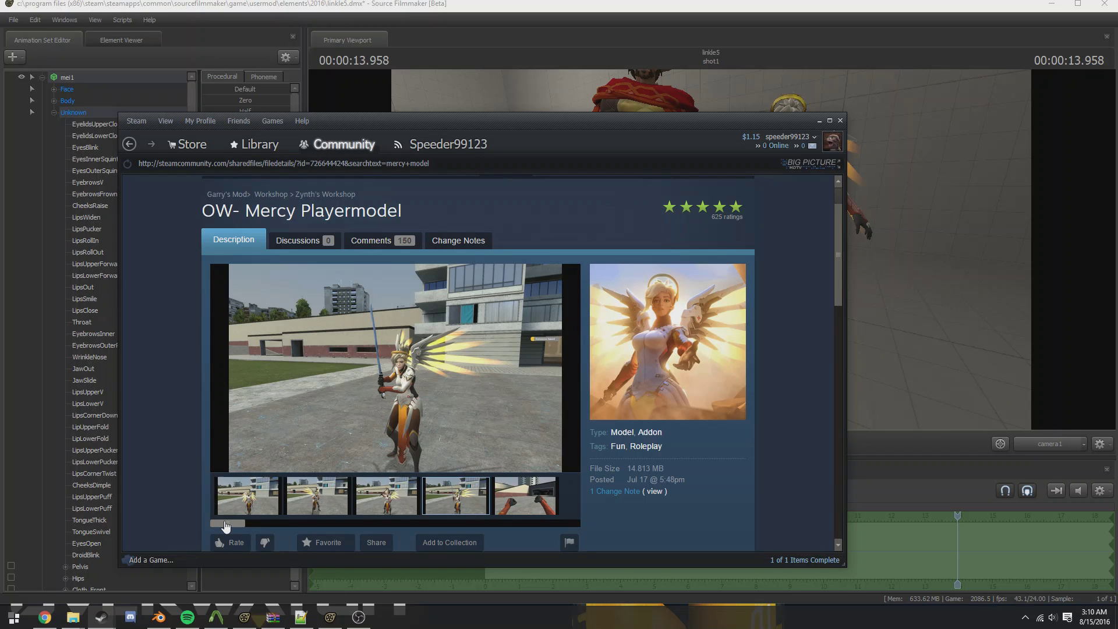
Compare the Mercy addon's other preview images and look over its file details and subscription section
click(278, 498)
click(326, 497)
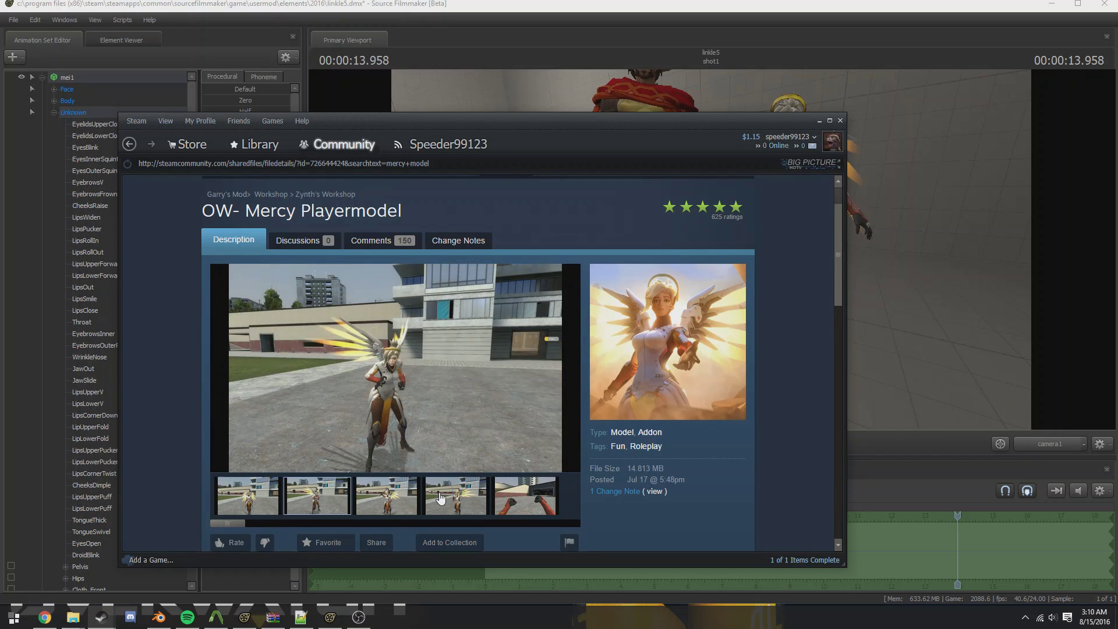
click(399, 498)
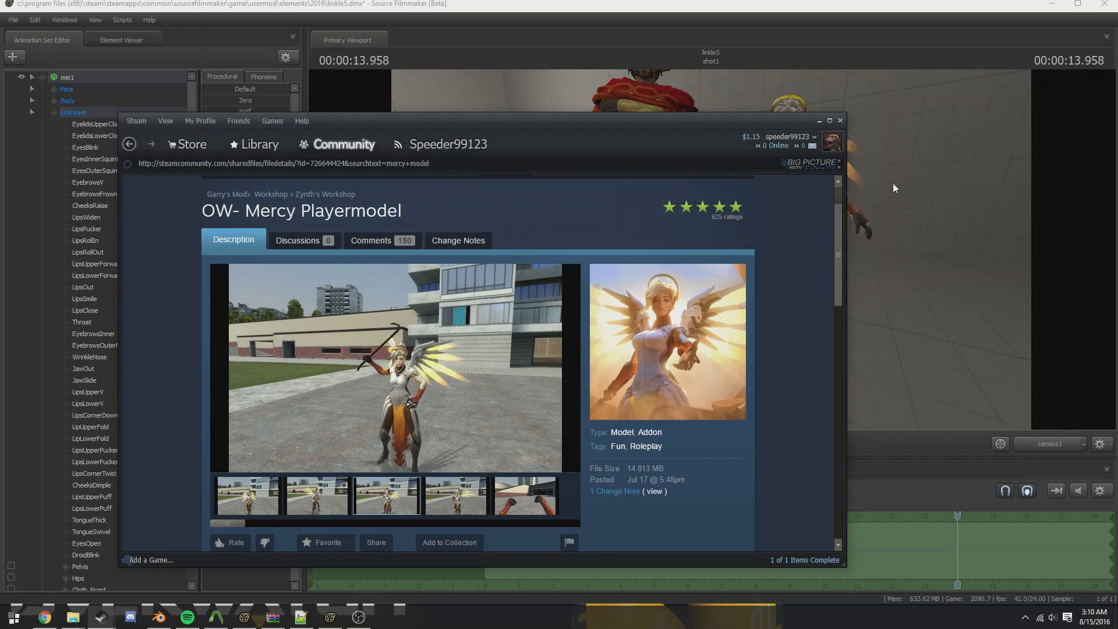
scroll(450, 324, down, 1)
scroll(457, 300, up, 2)
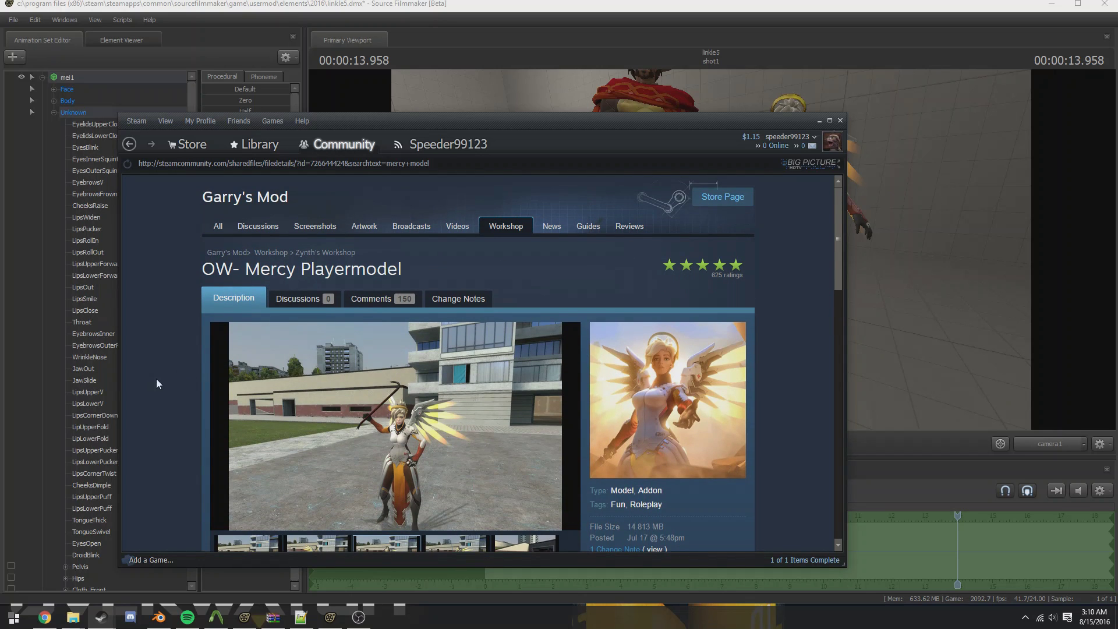
scroll(156, 384, down, 3)
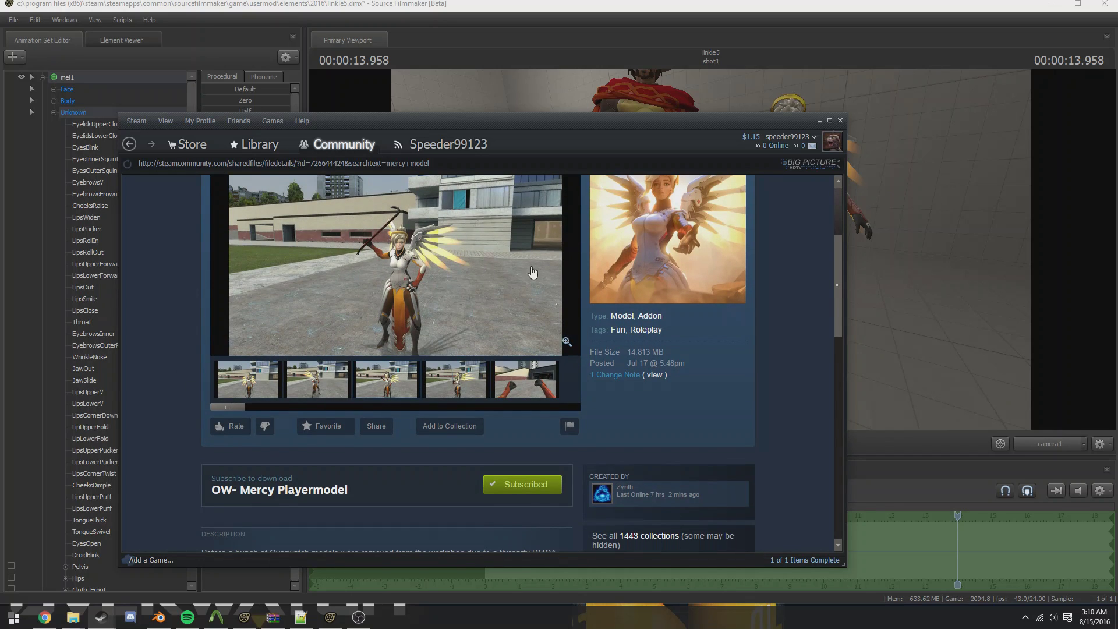
scroll(309, 353, up, 1)
Return to the Steam library and switch back to the Source Filmmaker session
click(261, 144)
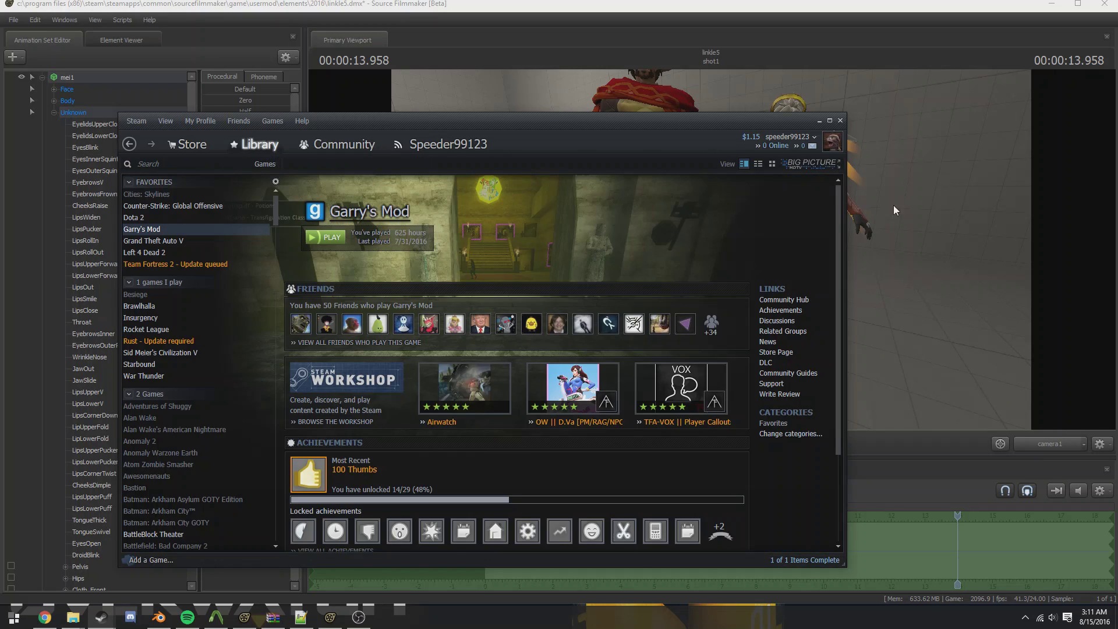
click(894, 206)
drag(615, 297, 548, 251)
key(ctrl)
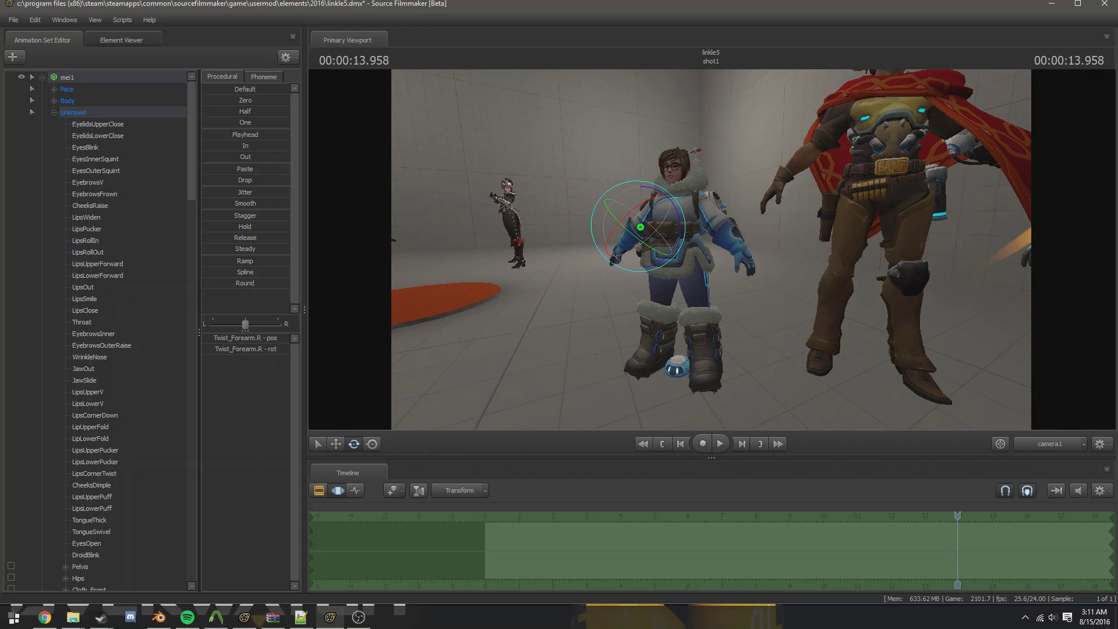
Collapse the mei1 animation set, clear the bone selection and frame mei1, mccree1 and mercy1 together
click(43, 77)
click(72, 171)
mouse_move(664, 250)
mouse_down()
mouse_move(490, 256)
mouse_move(728, 250)
mouse_move(669, 250)
mouse_move(710, 250)
mouse_move(728, 227)
mouse_move(681, 245)
mouse_move(546, 257)
mouse_move(711, 249)
mouse_move(740, 282)
mouse_move(722, 282)
mouse_move(700, 249)
mouse_move(690, 256)
mouse_move(711, 250)
mouse_move(675, 249)
mouse_up()
key(w)
key(w)
key(s)
key(s)
key(ctrl)
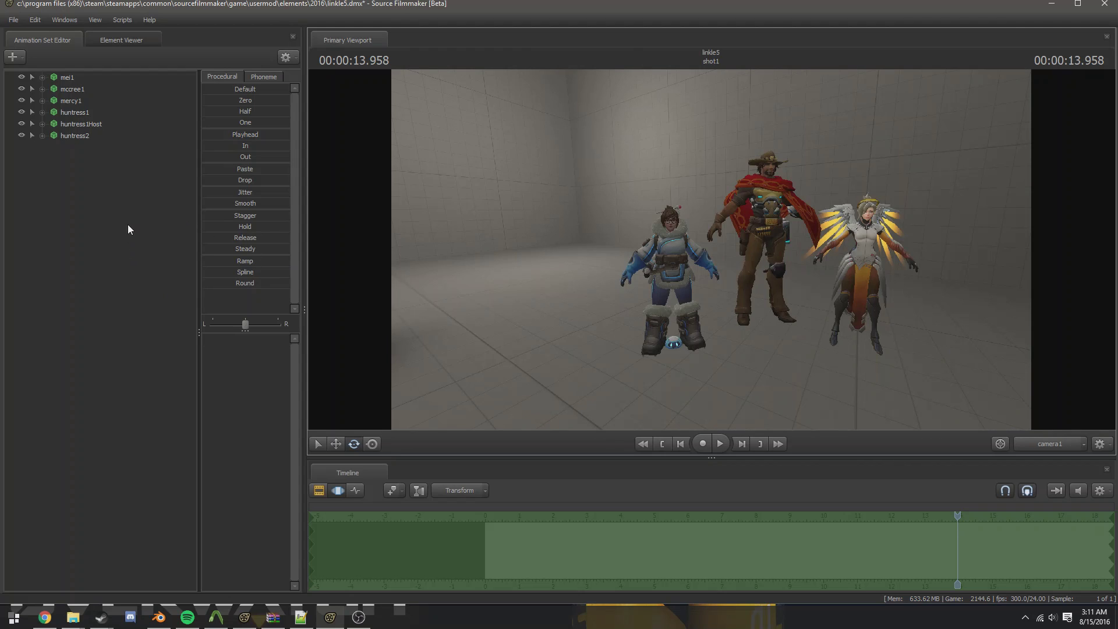
Look through the rig scripts offered for huntress2, including overwatch_animations_bip, and inspect the huntress models' bones
right_click(71, 138)
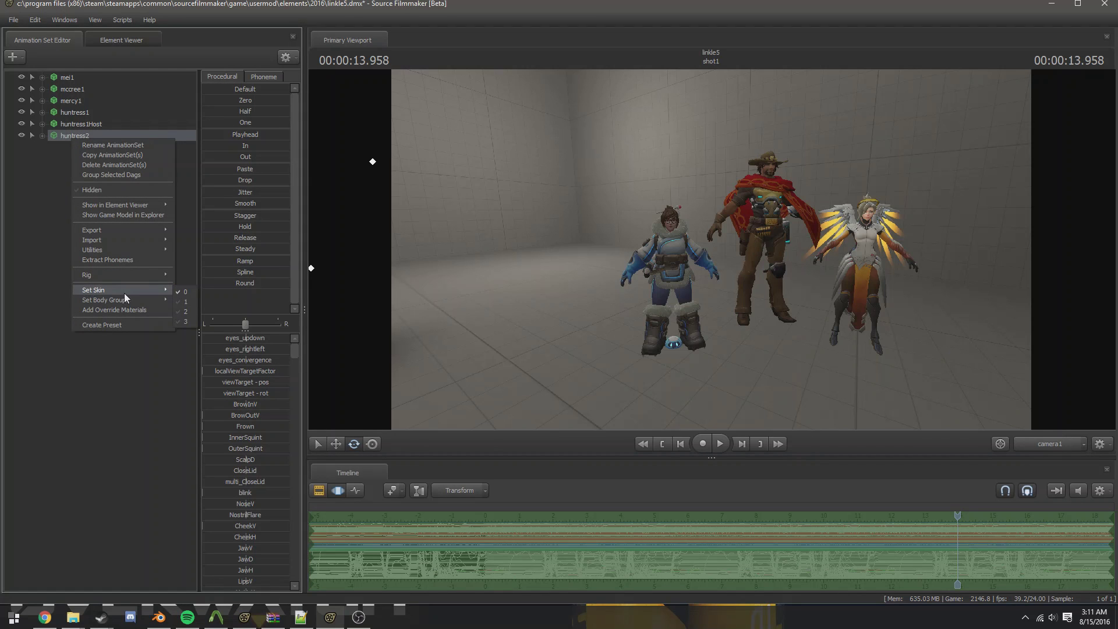
mouse_move(151, 275)
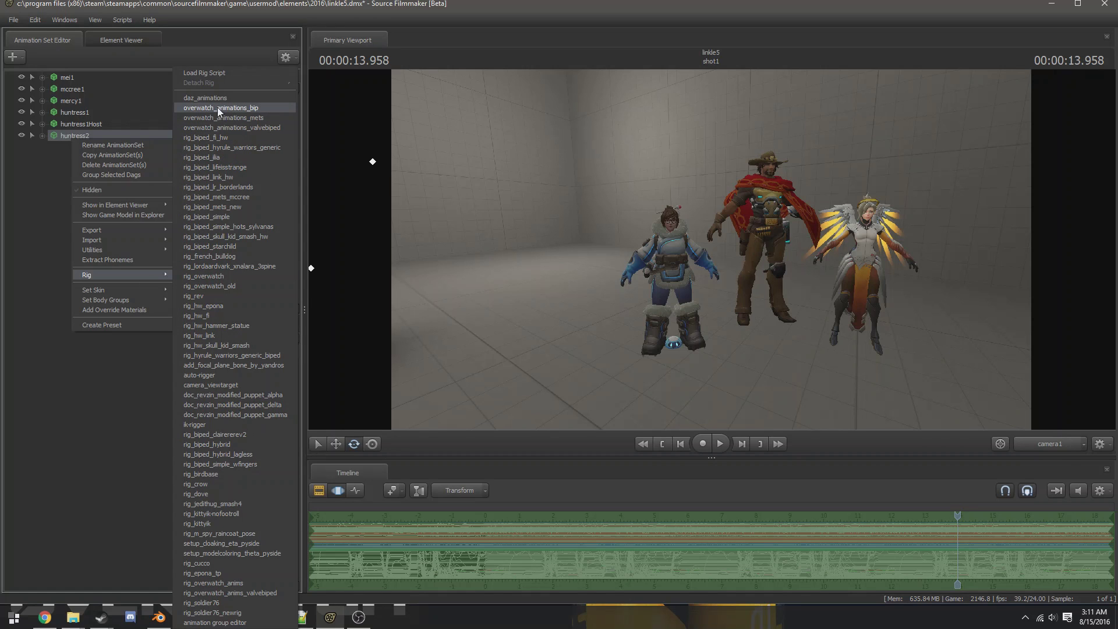
drag(553, 283, 407, 257)
key(w)
key(d)
key(ctrl)
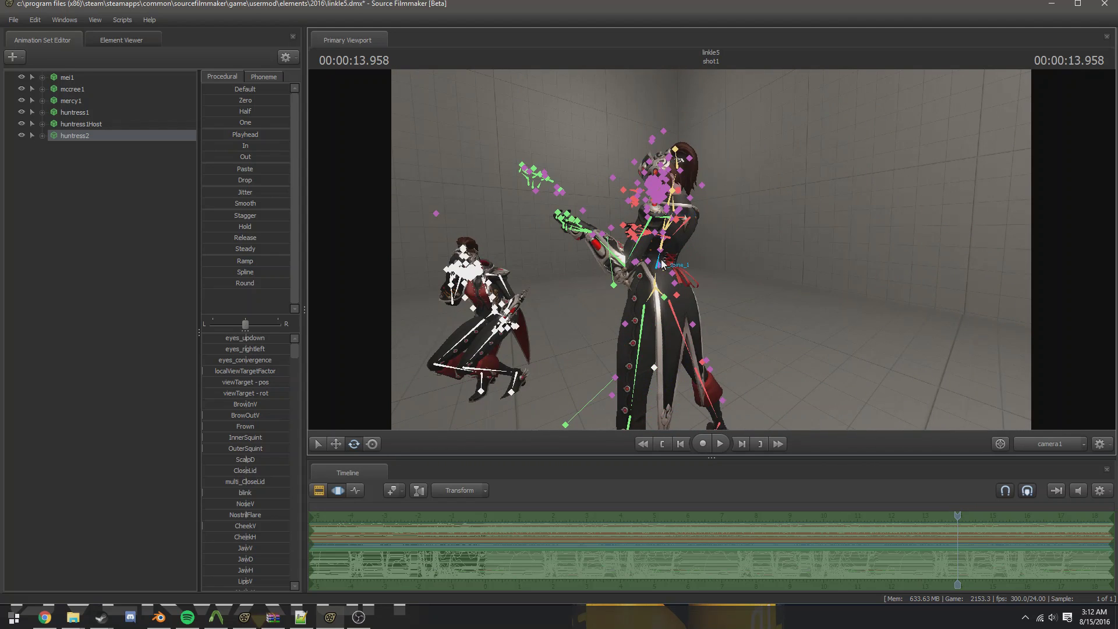
Select the bip_spine_0 bone of huntress1 and examine the model's arms and torso up close
mouse_move(676, 263)
mouse_down()
mouse_move(793, 232)
mouse_move(577, 267)
mouse_move(691, 249)
mouse_up()
click(87, 248)
key(ctrl)
click(763, 247)
key(ctrl)
drag(708, 237, 716, 263)
key(w)
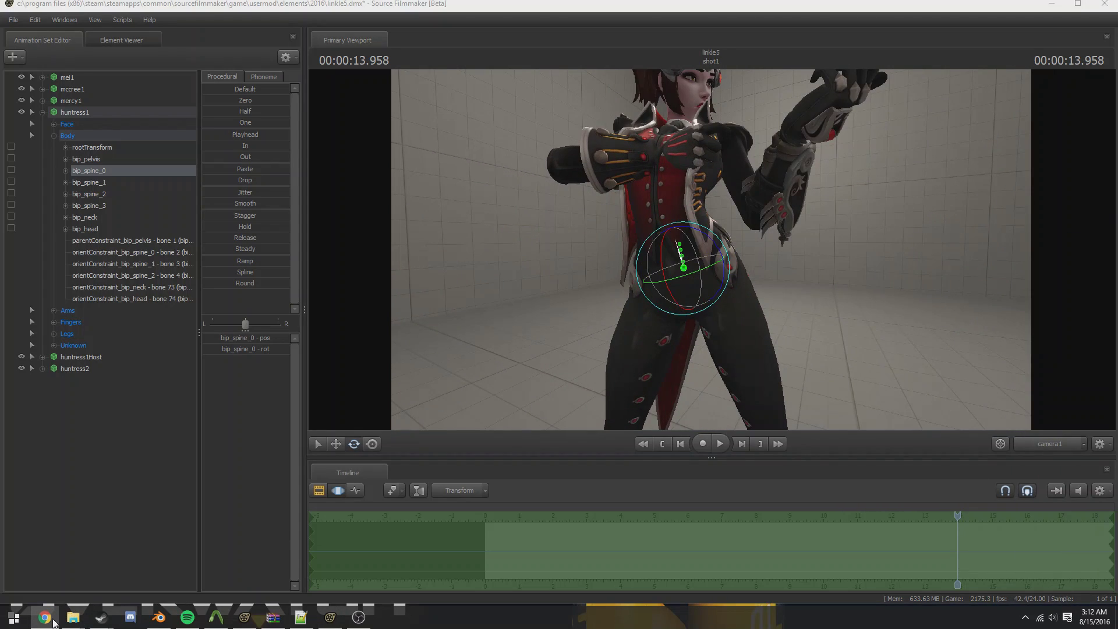
drag(508, 411, 713, 254)
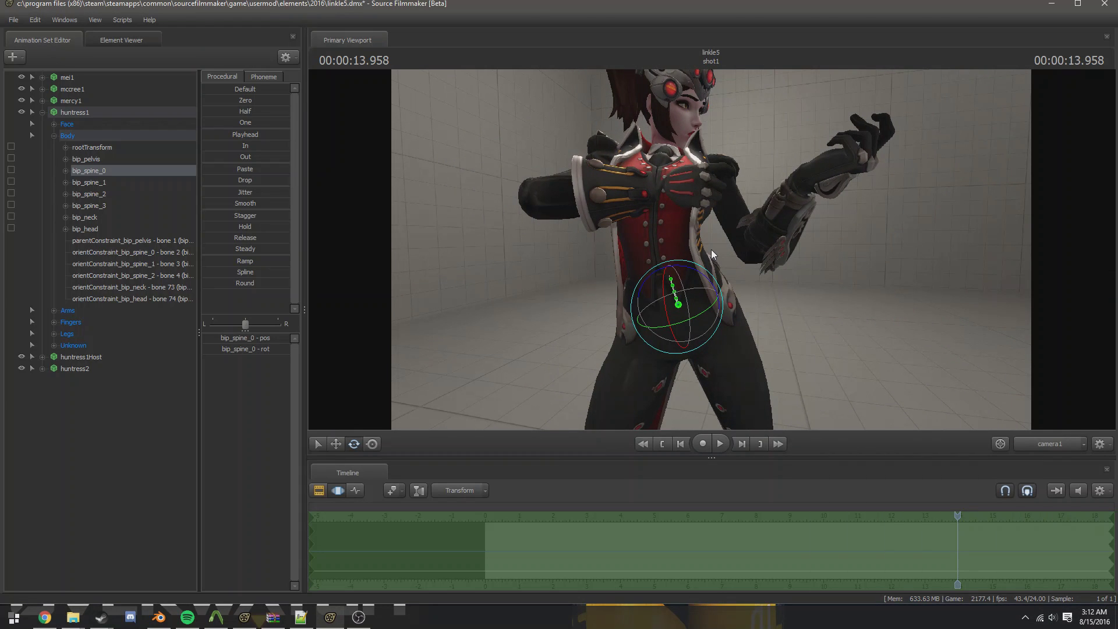
drag(788, 232, 711, 250)
key(w)
key(w)
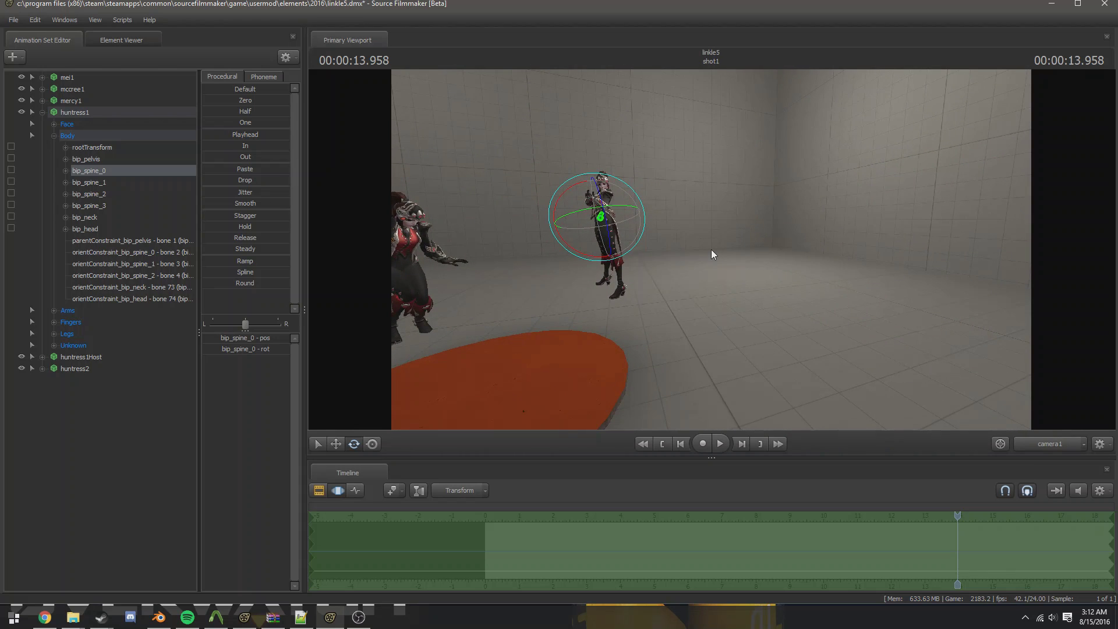
Clear the bone selection, collapse huntress1 and compare the poses of the two visible huntress models side by side
drag(727, 248, 705, 263)
key(w)
key(w)
click(120, 443)
key(w)
key(s)
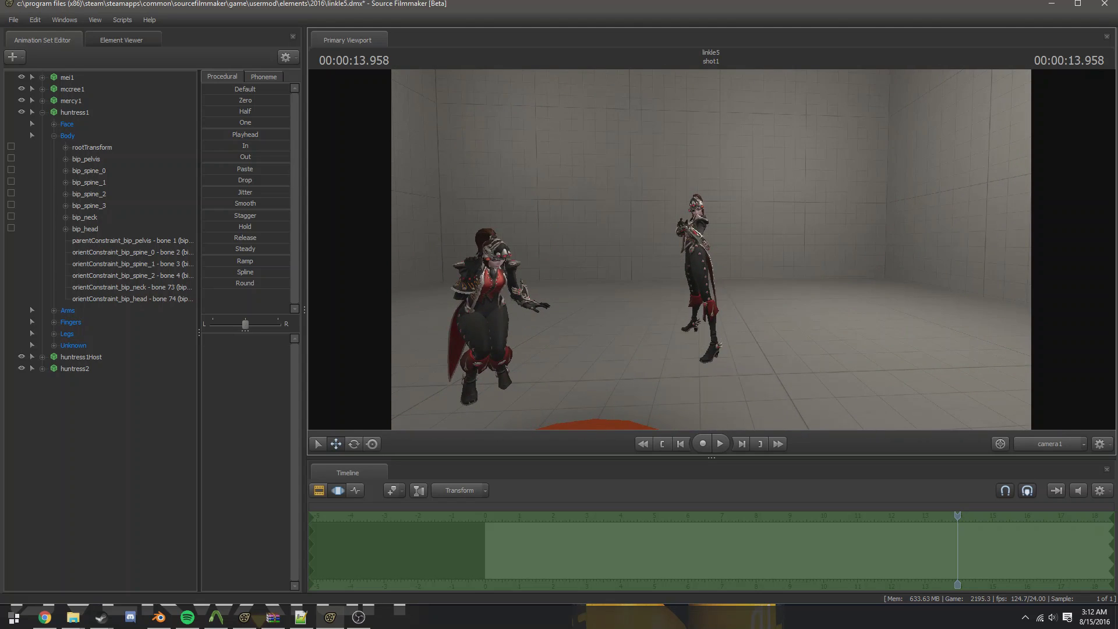
drag(716, 262, 787, 194)
alt+drag(711, 249, 679, 249)
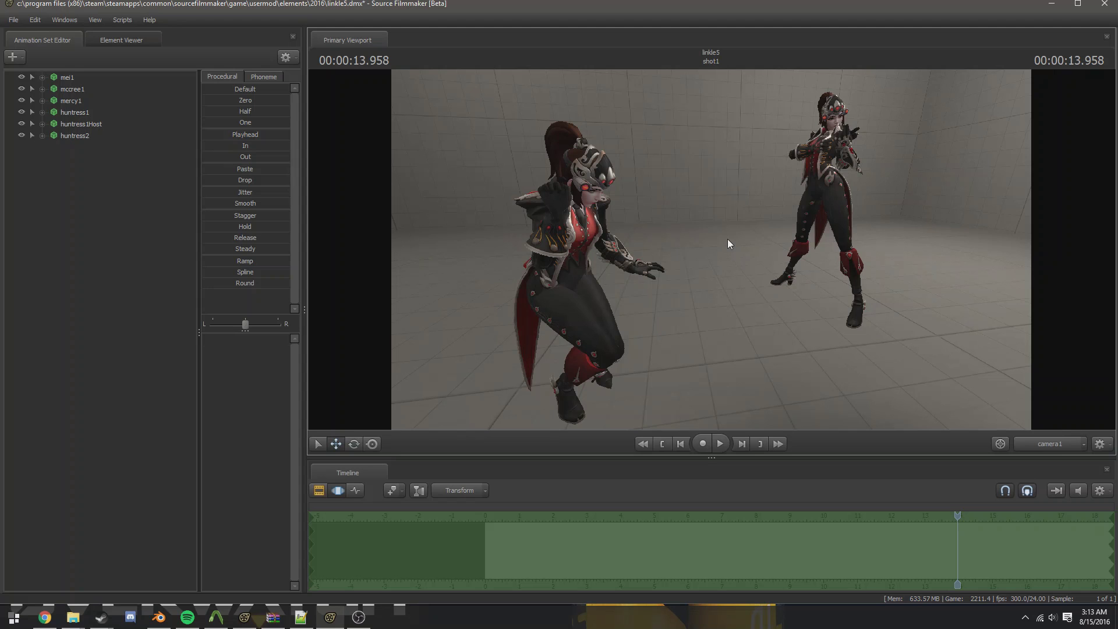
Reselect bip_spine_0 on huntress1 and examine the posed model from several angles
drag(728, 239, 774, 239)
drag(676, 249, 764, 257)
drag(603, 269, 712, 250)
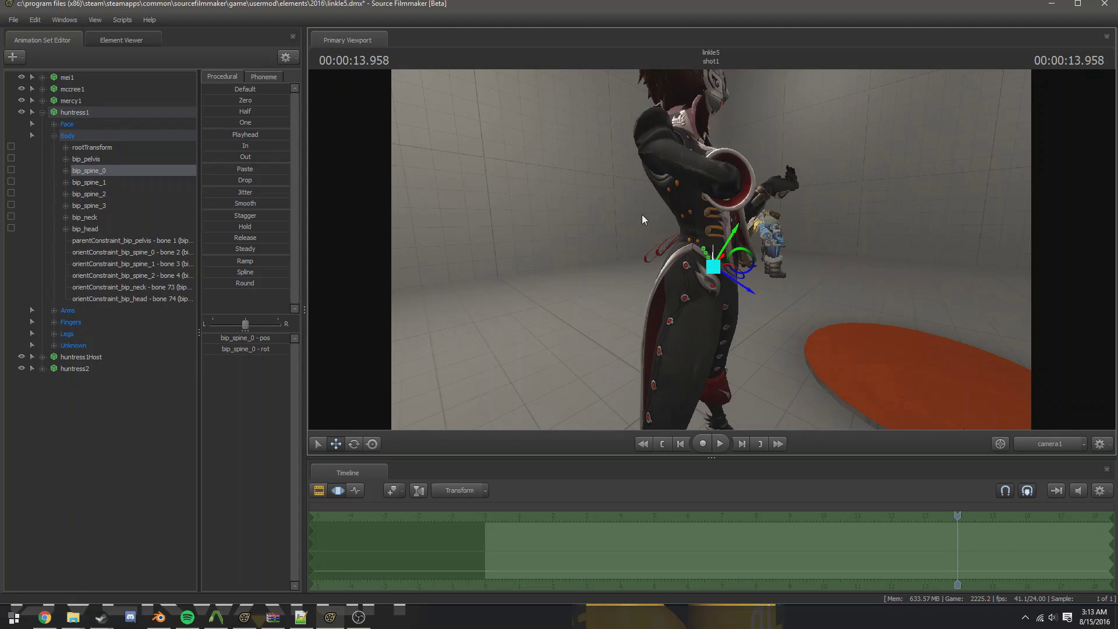
drag(642, 215, 711, 250)
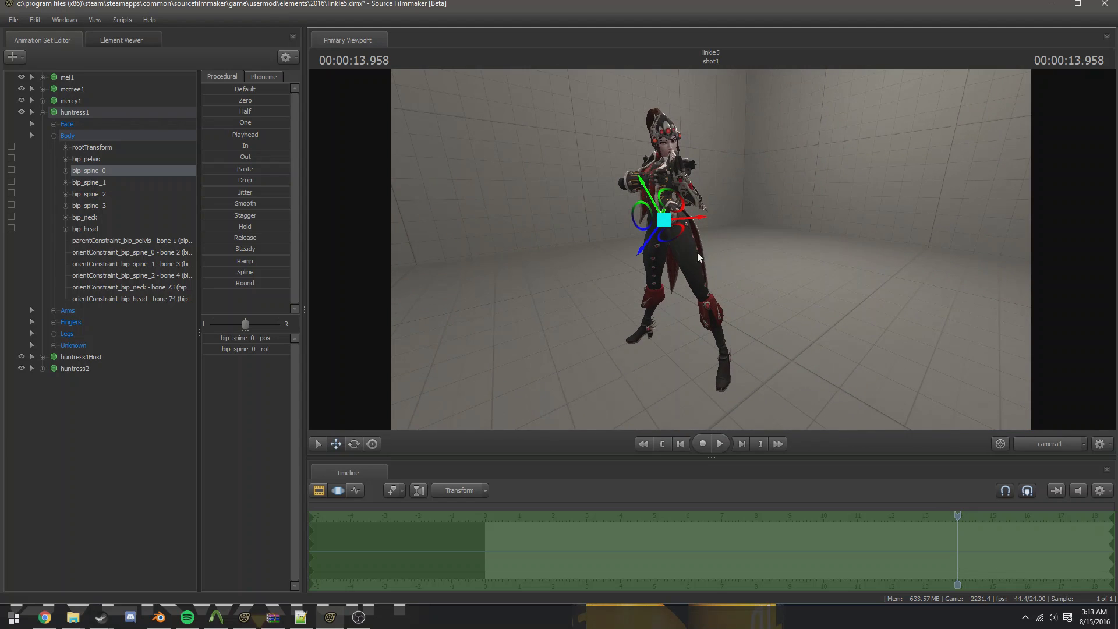
click(42, 111)
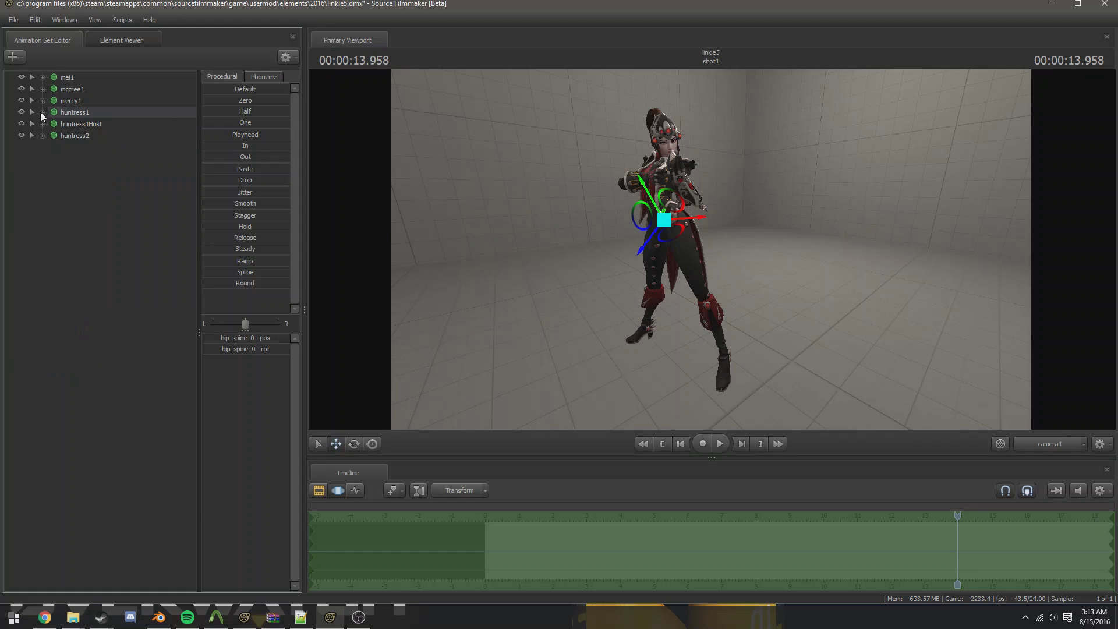
ctrl+click(663, 221)
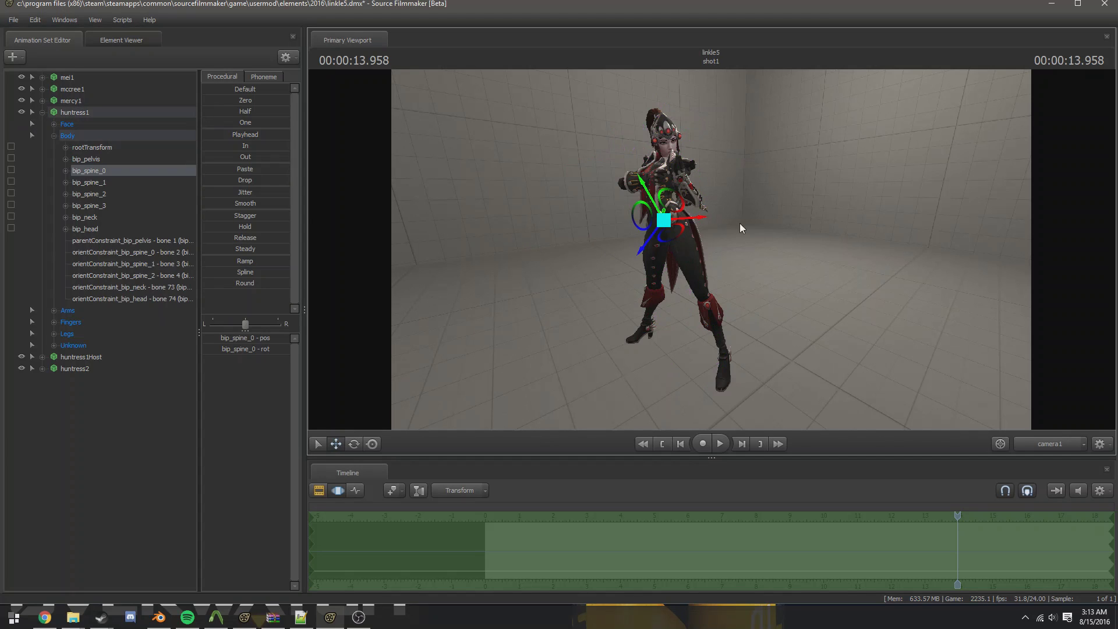
drag(740, 225, 728, 309)
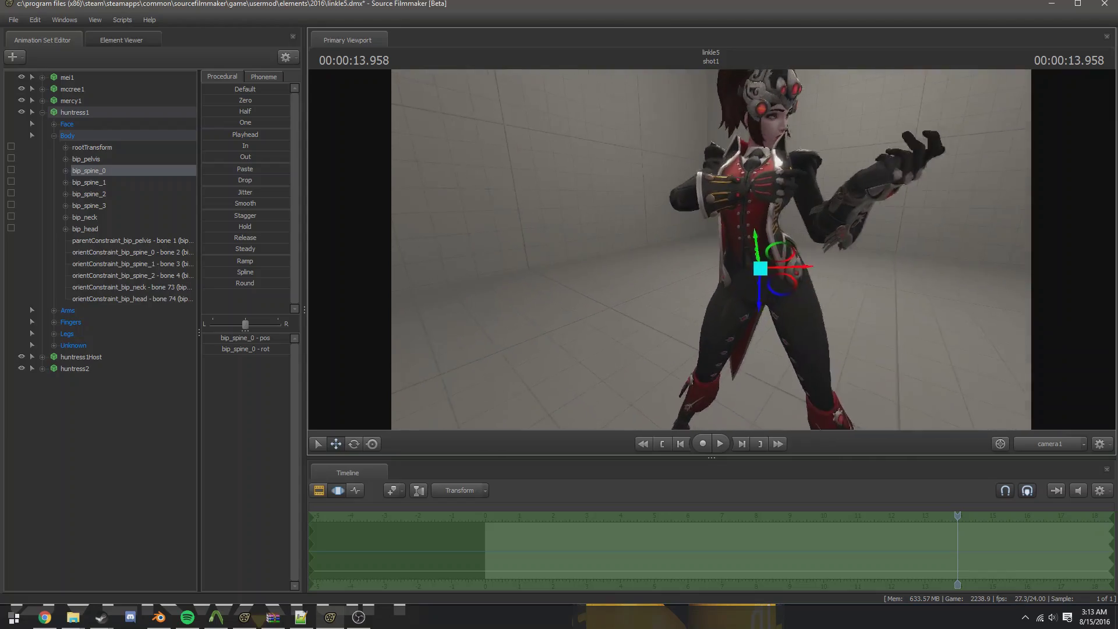